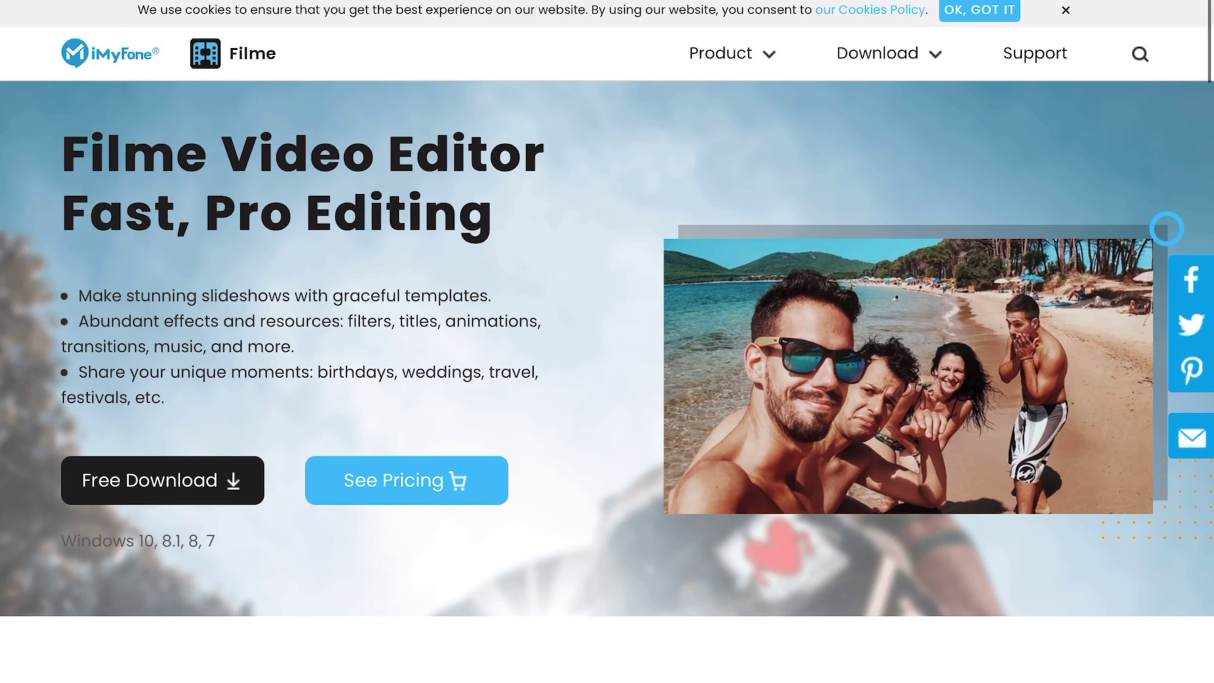
# - Scroll the Filme homepage down to the Fast Video mode and Editing modes descriptions
pyautogui.scroll(-1, 607, 341)
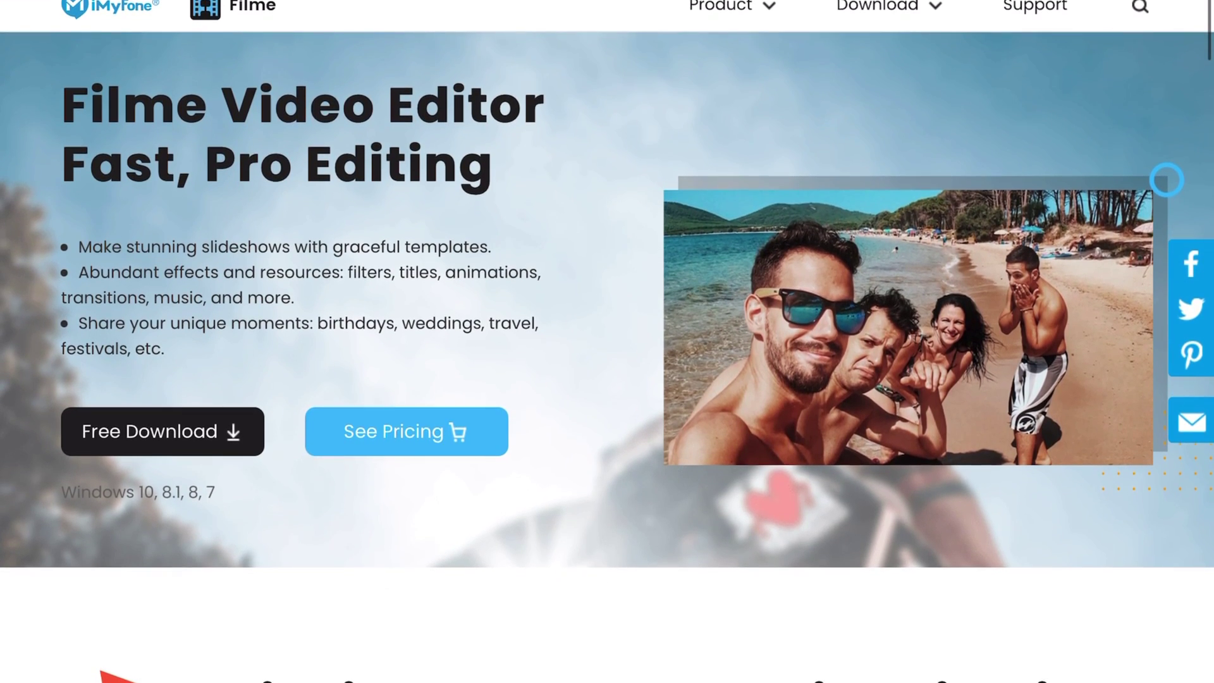
pyautogui.scroll(-1, 607, 341)
pyautogui.scroll(-1, 607, 342)
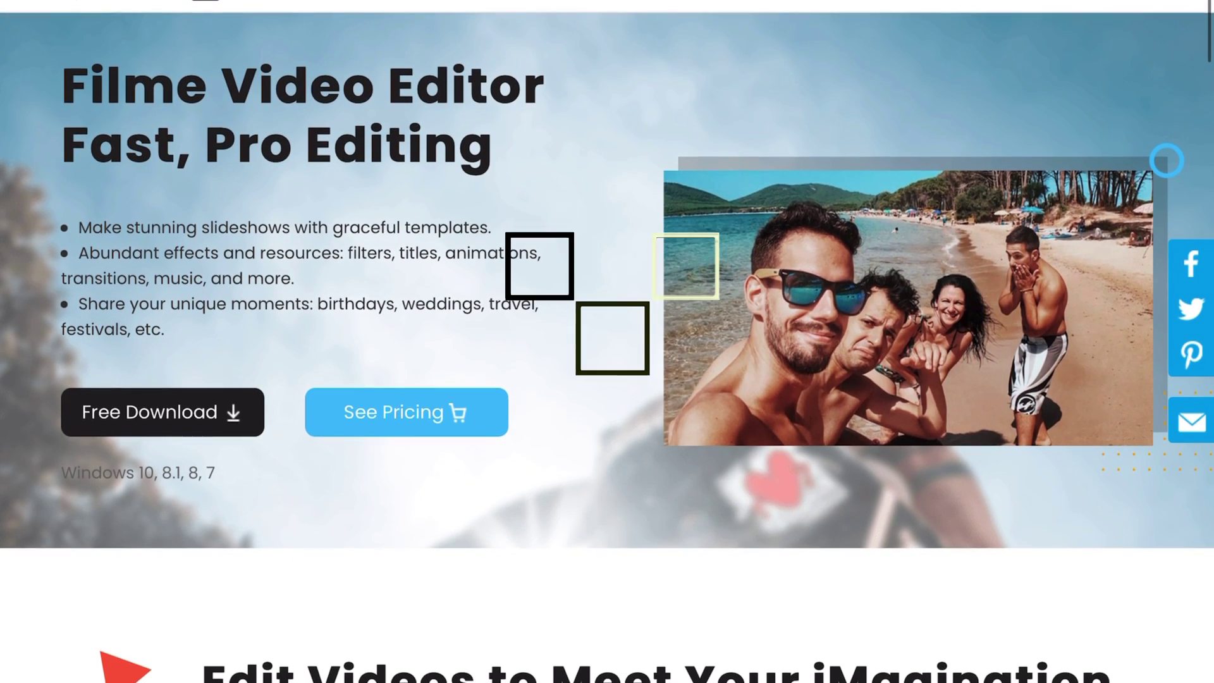
pyautogui.scroll(-1, 607, 342)
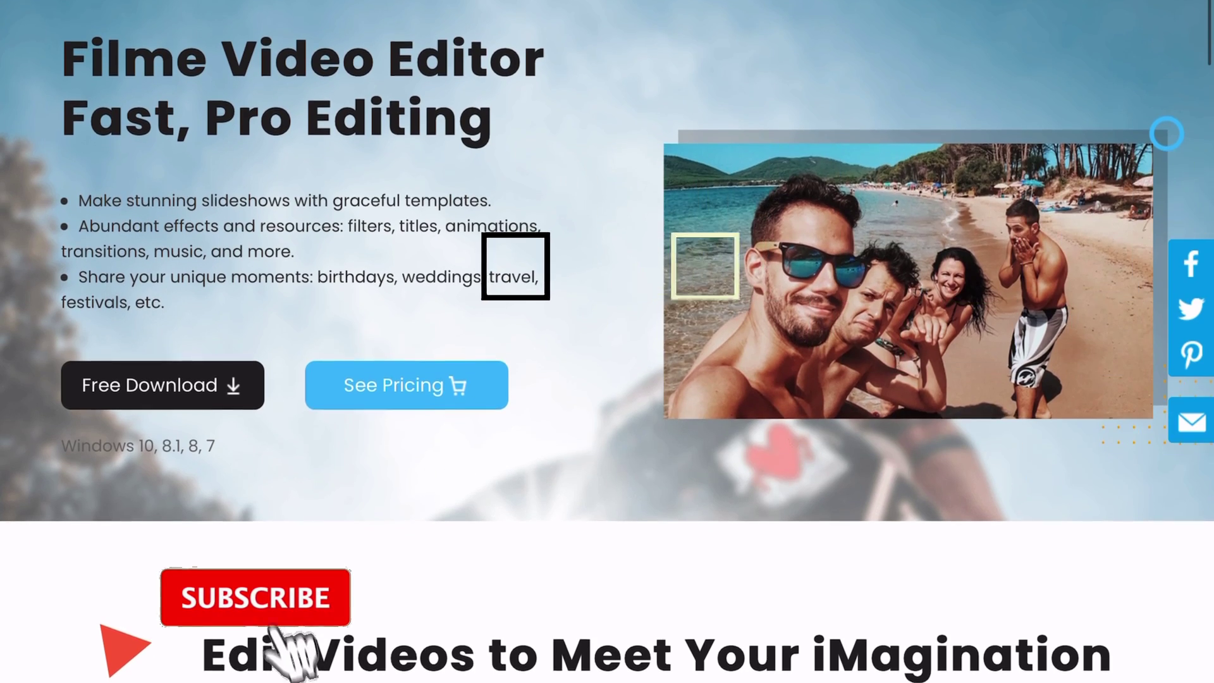
pyautogui.scroll(-1, 607, 341)
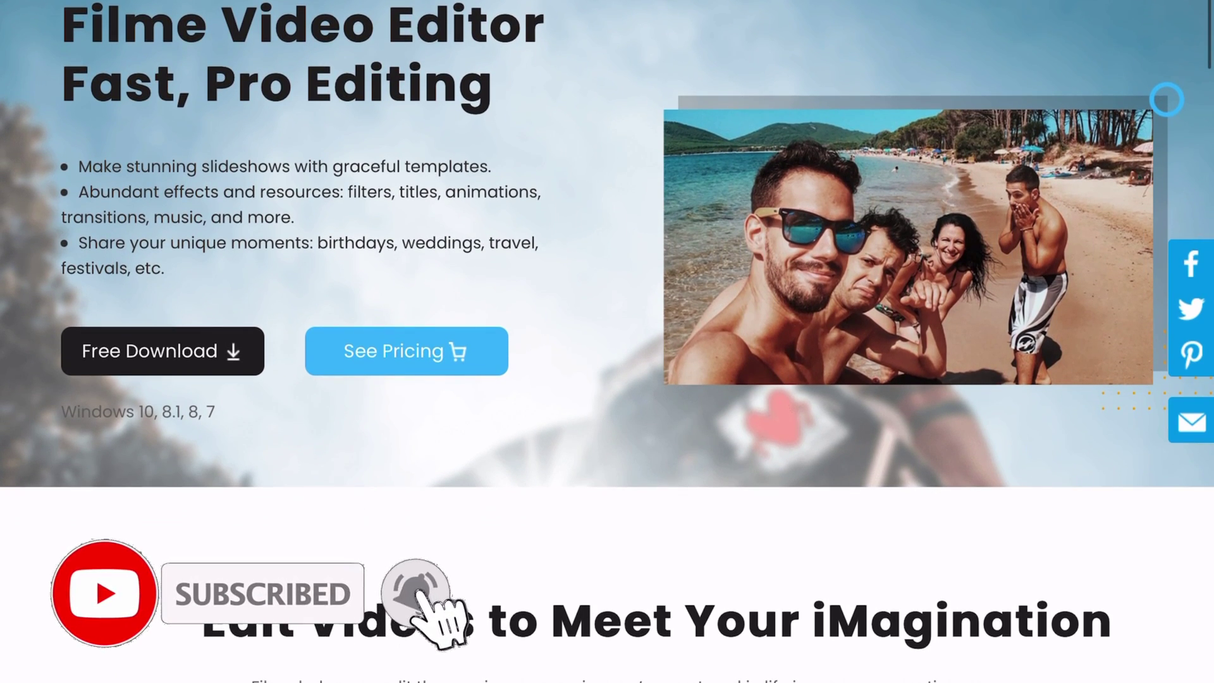
pyautogui.scroll(-1, 607, 341)
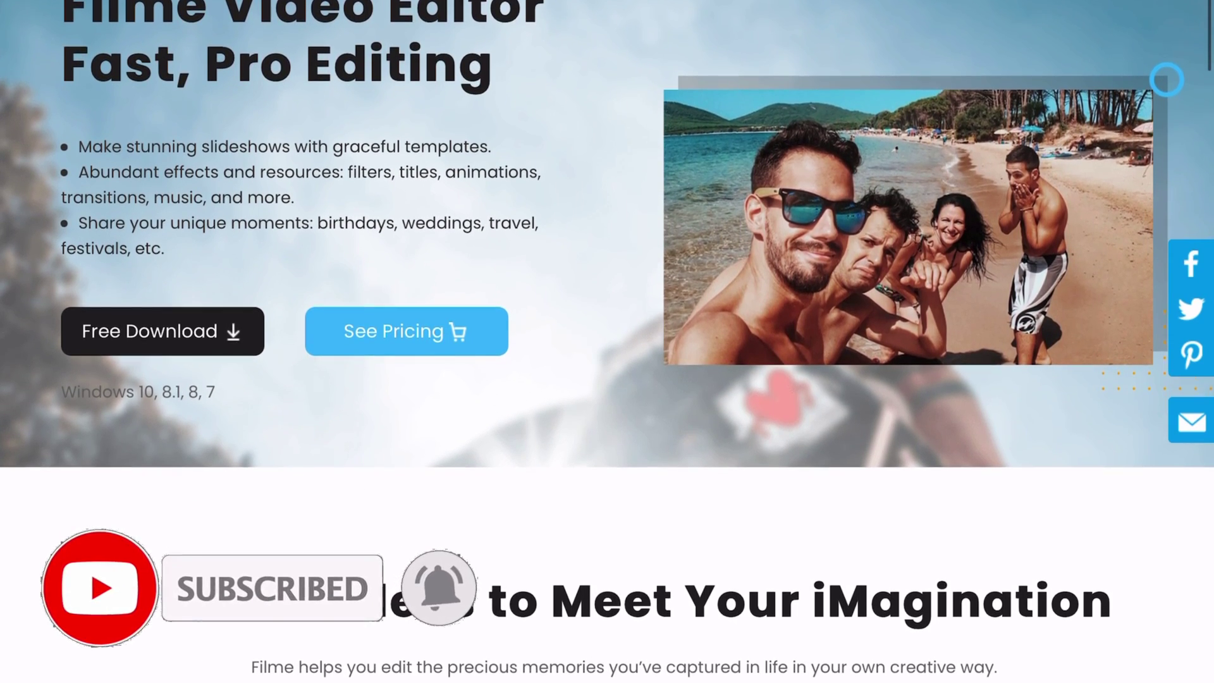
pyautogui.scroll(-1, 606, 341)
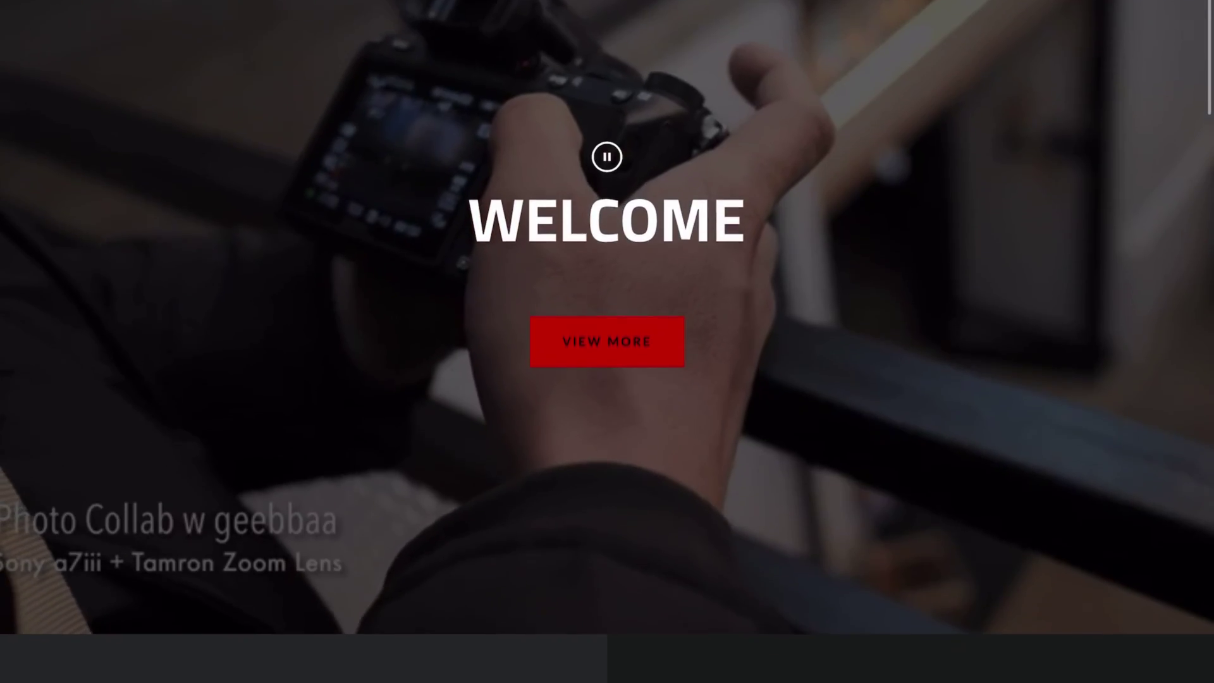
pyautogui.scroll(-15, 607, 342)
pyautogui.scroll(-15, 607, 341)
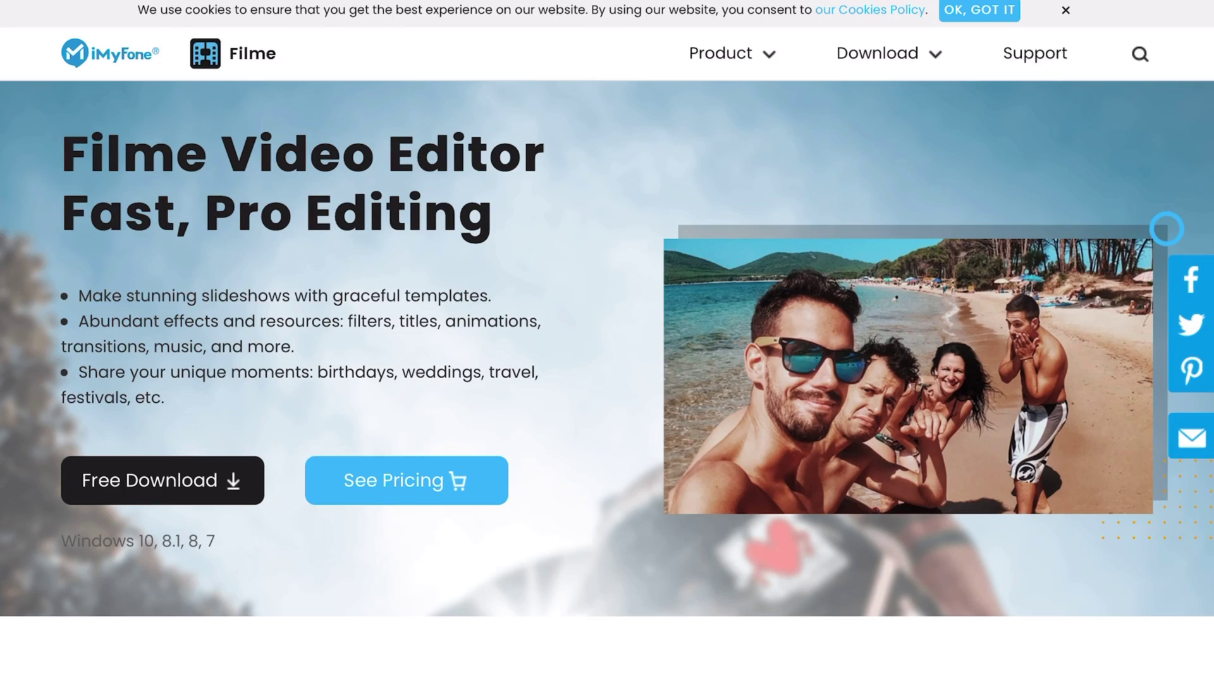
pyautogui.scroll(-1, 607, 341)
pyautogui.scroll(-1, 607, 341)
pyautogui.scroll(-1, 607, 342)
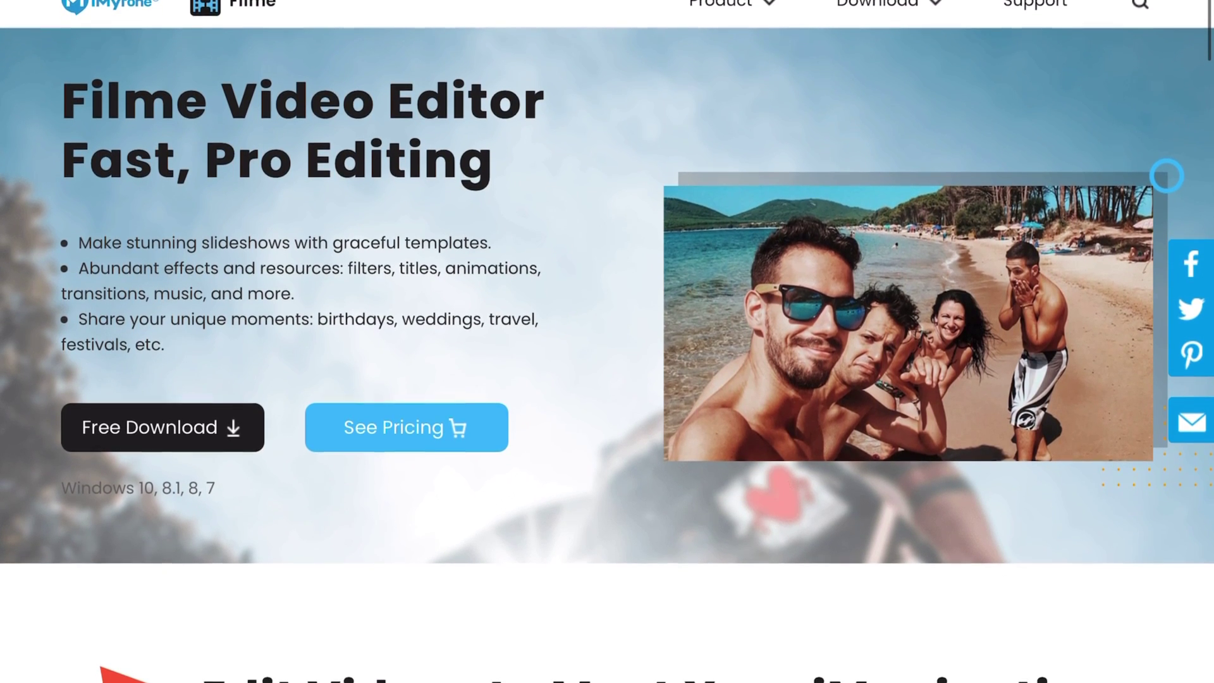
pyautogui.scroll(-1, 607, 341)
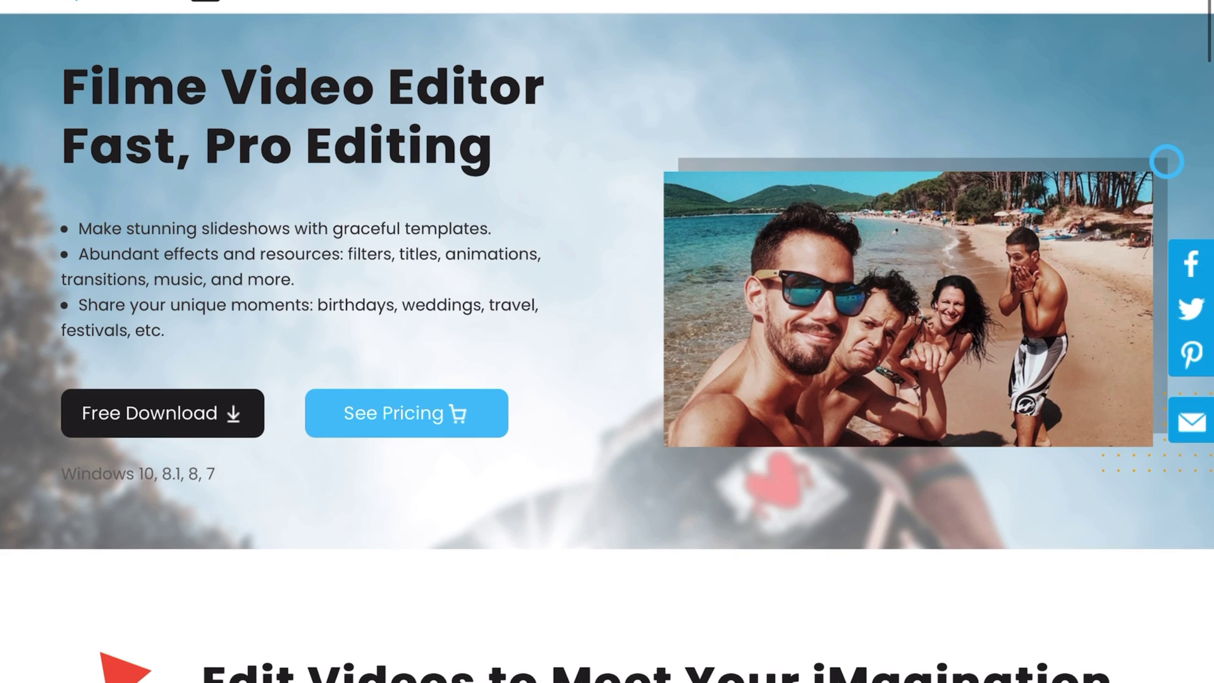
pyautogui.scroll(-2, 607, 342)
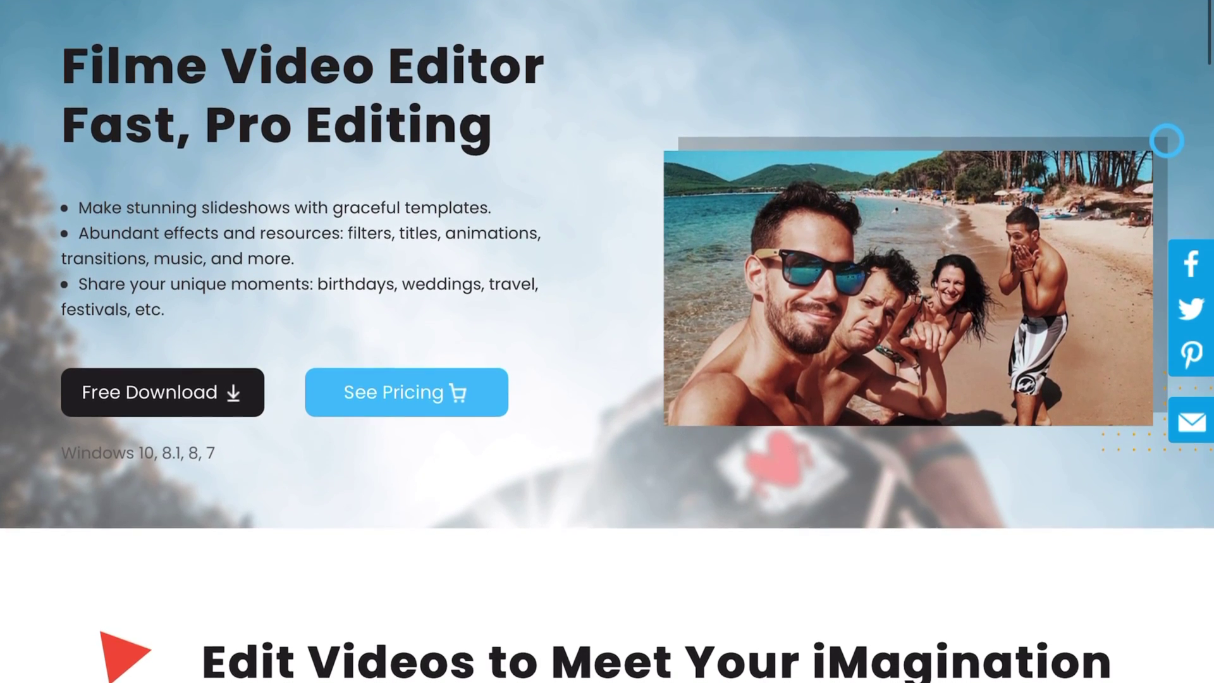
pyautogui.scroll(-1, 607, 341)
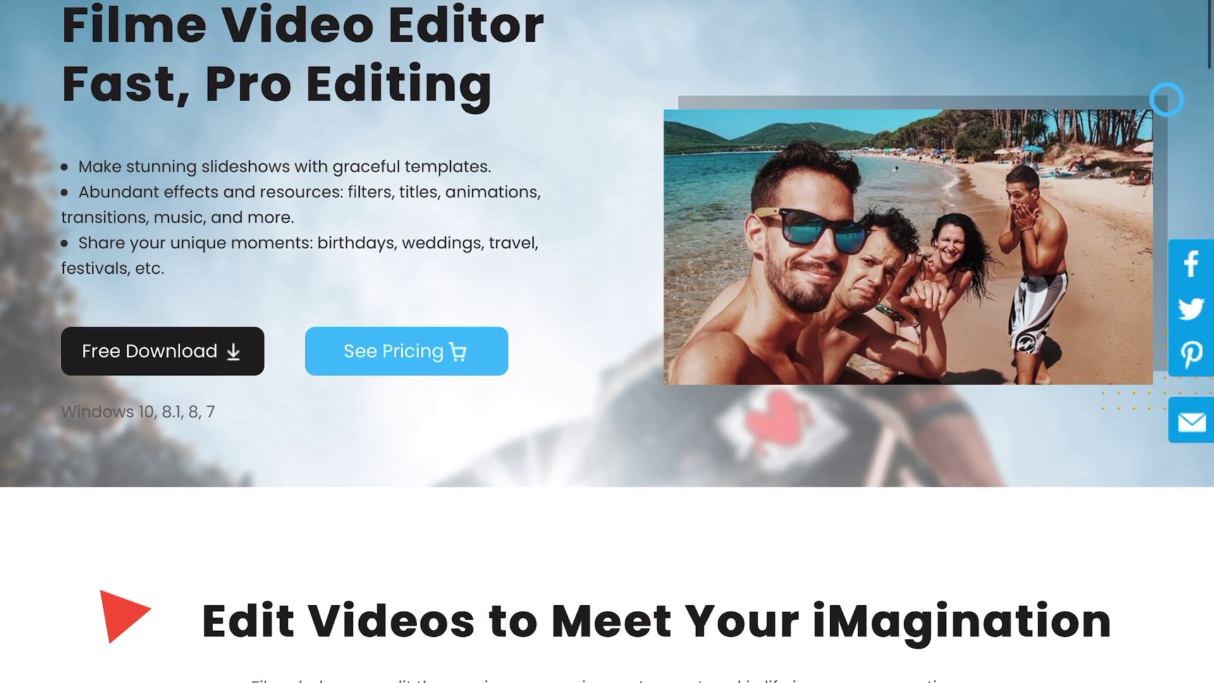
pyautogui.scroll(-2, 607, 342)
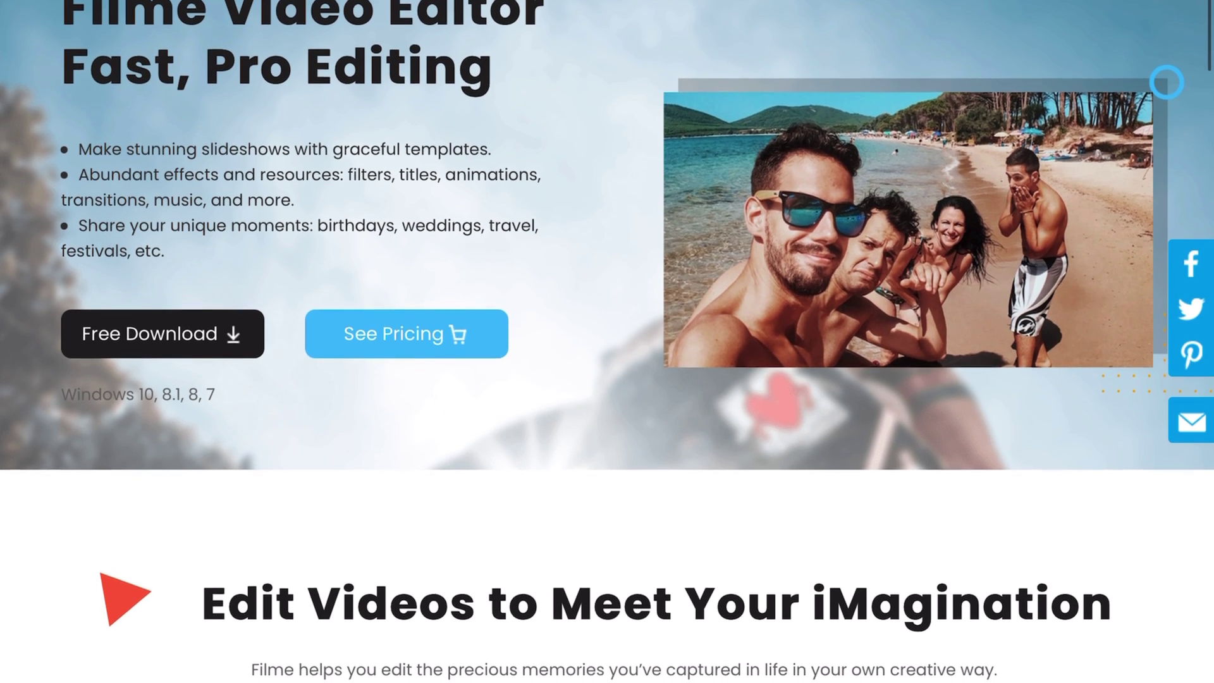
pyautogui.scroll(-1, 607, 342)
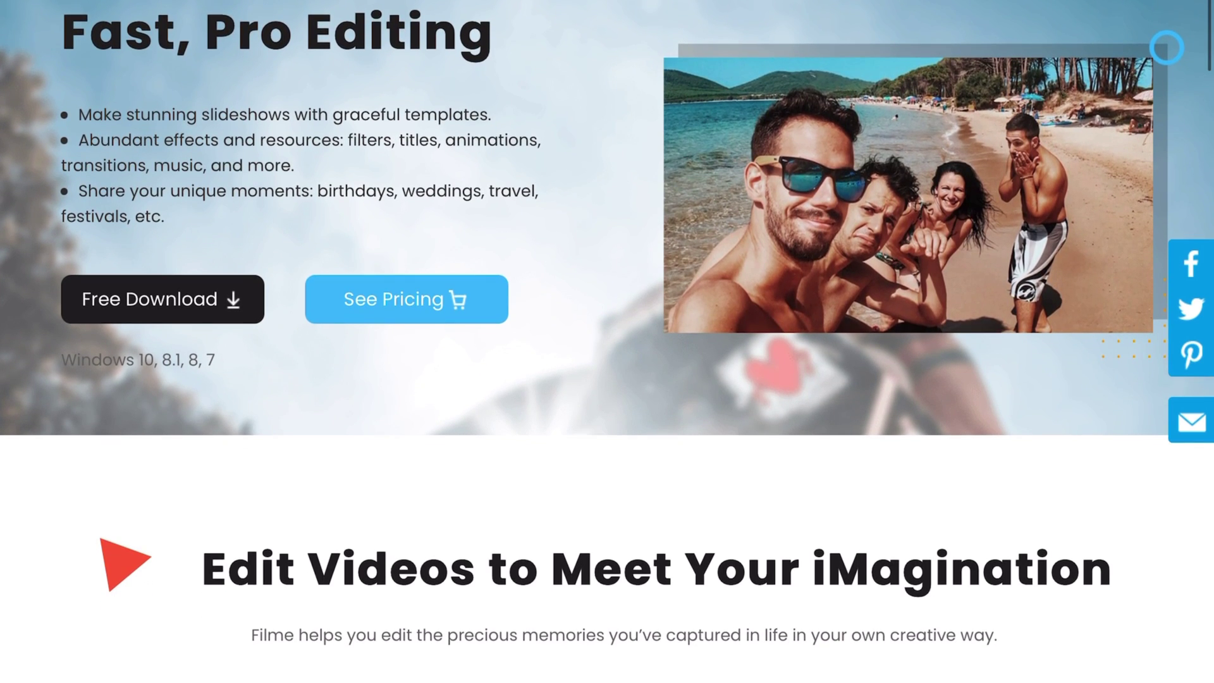
pyautogui.scroll(-4, 607, 341)
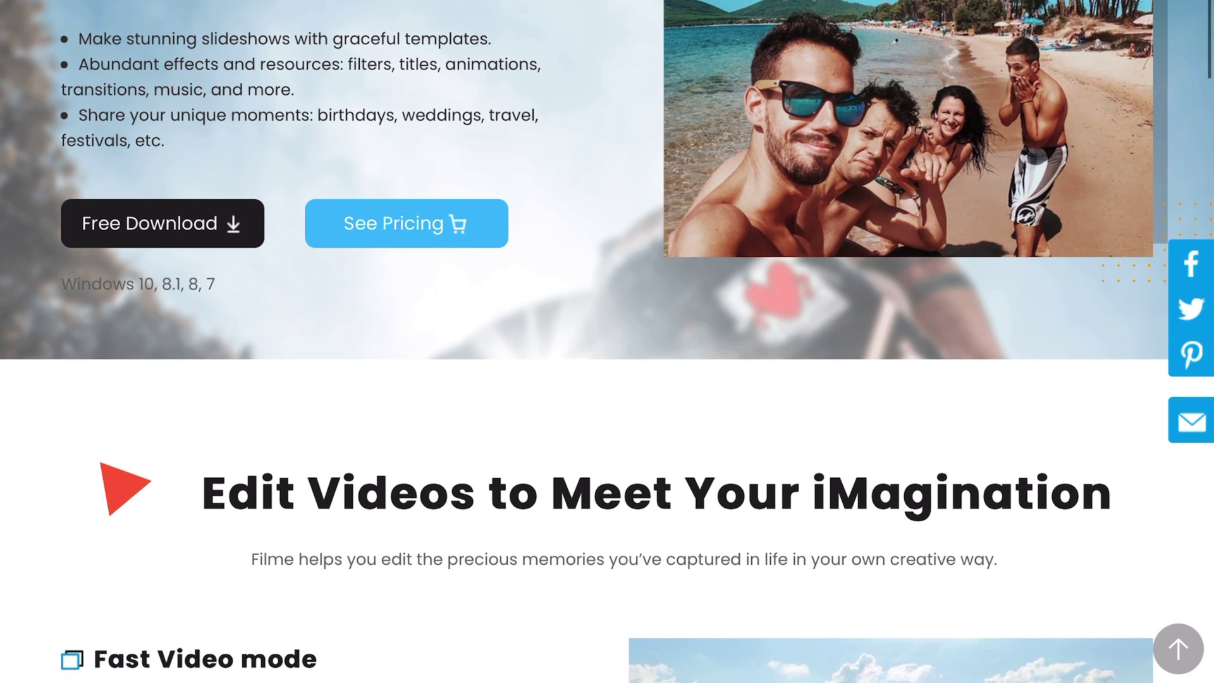
pyautogui.scroll(-4, 607, 341)
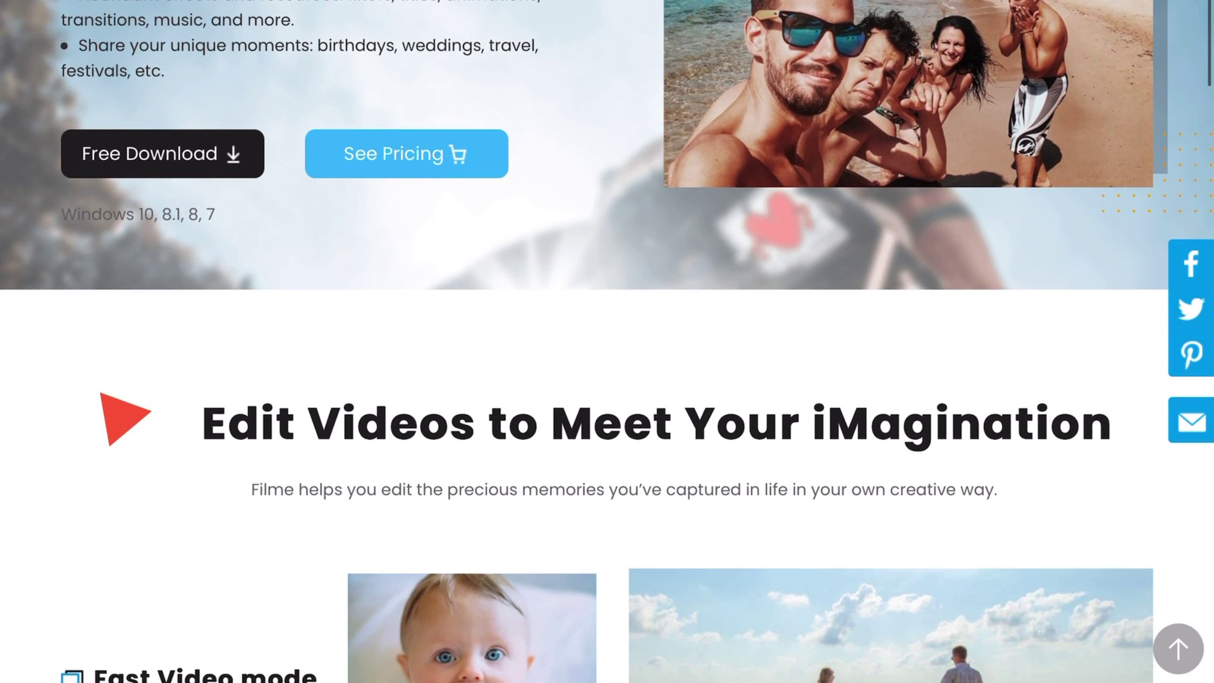
pyautogui.scroll(-4, 607, 341)
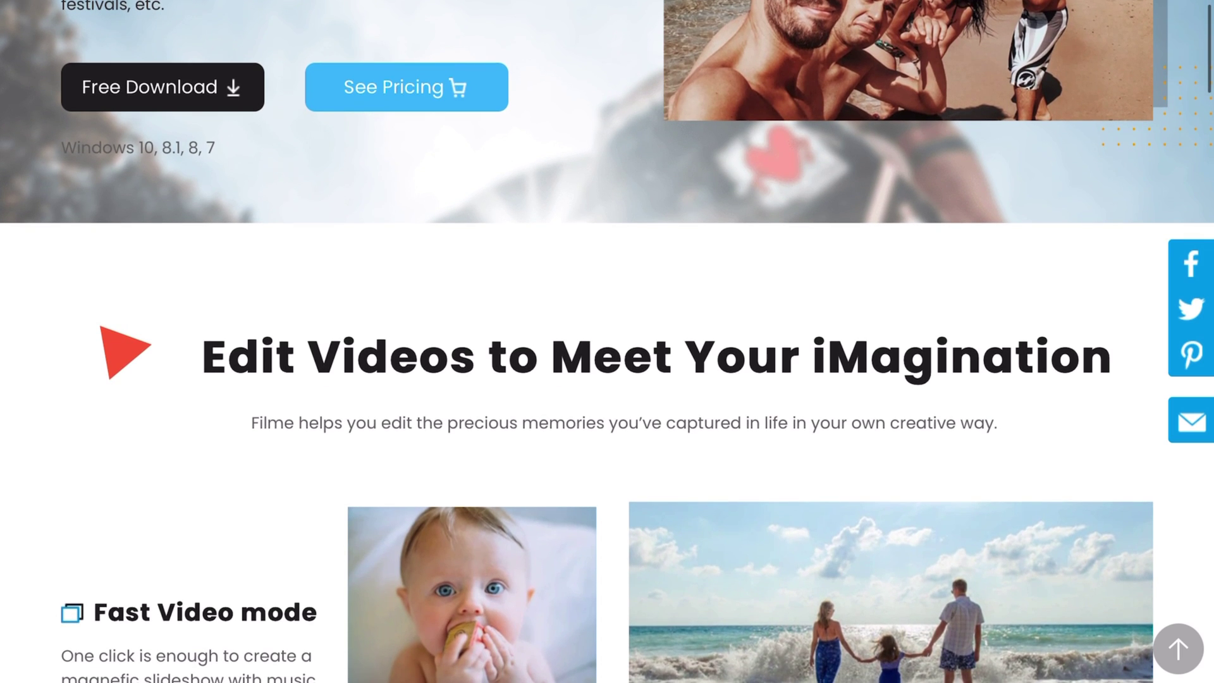
pyautogui.scroll(-2, 607, 342)
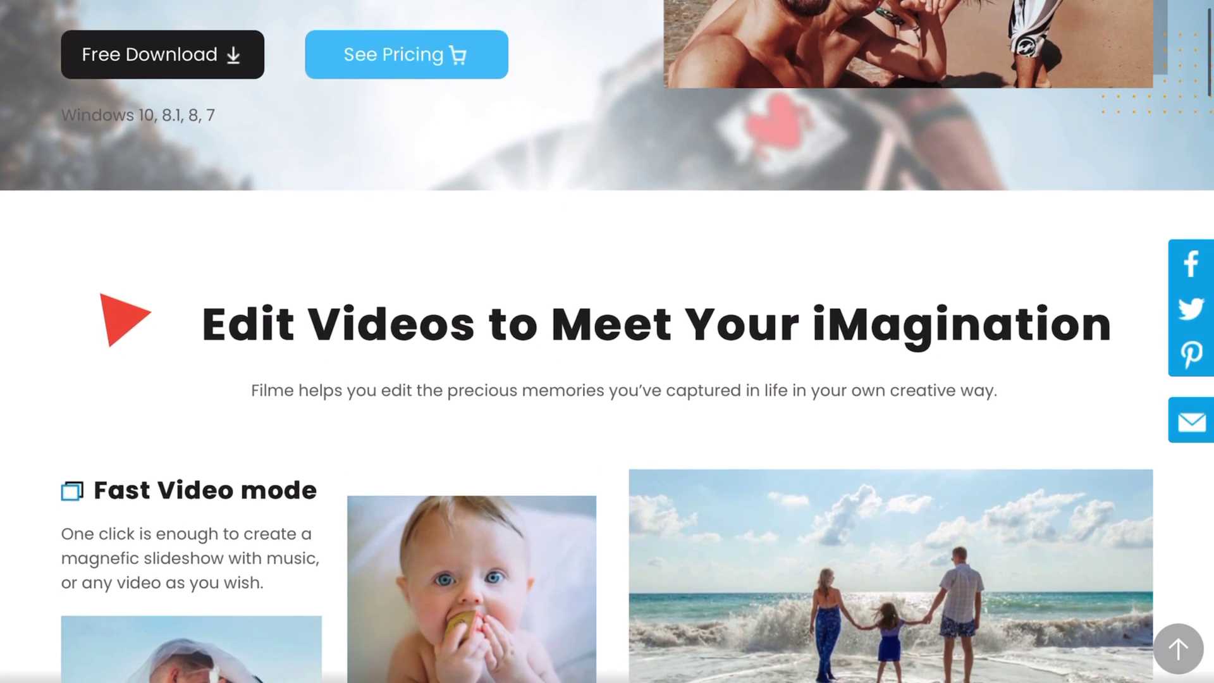
pyautogui.scroll(-5, 607, 341)
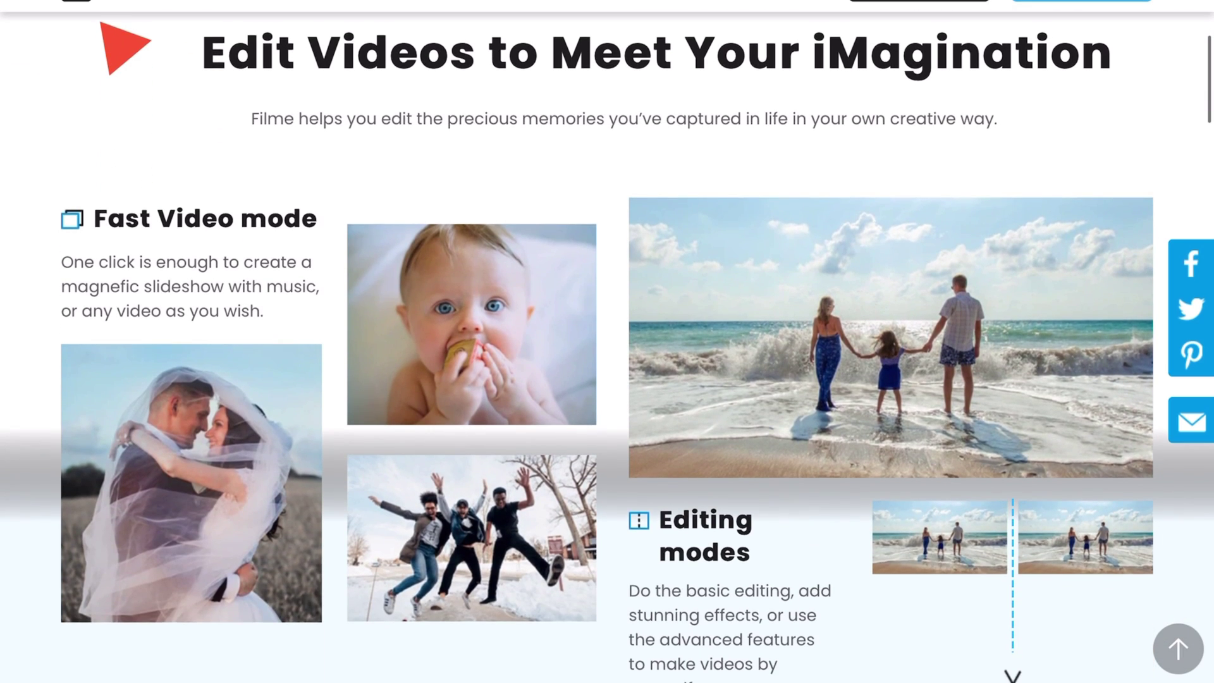
pyautogui.scroll(1, 607, 341)
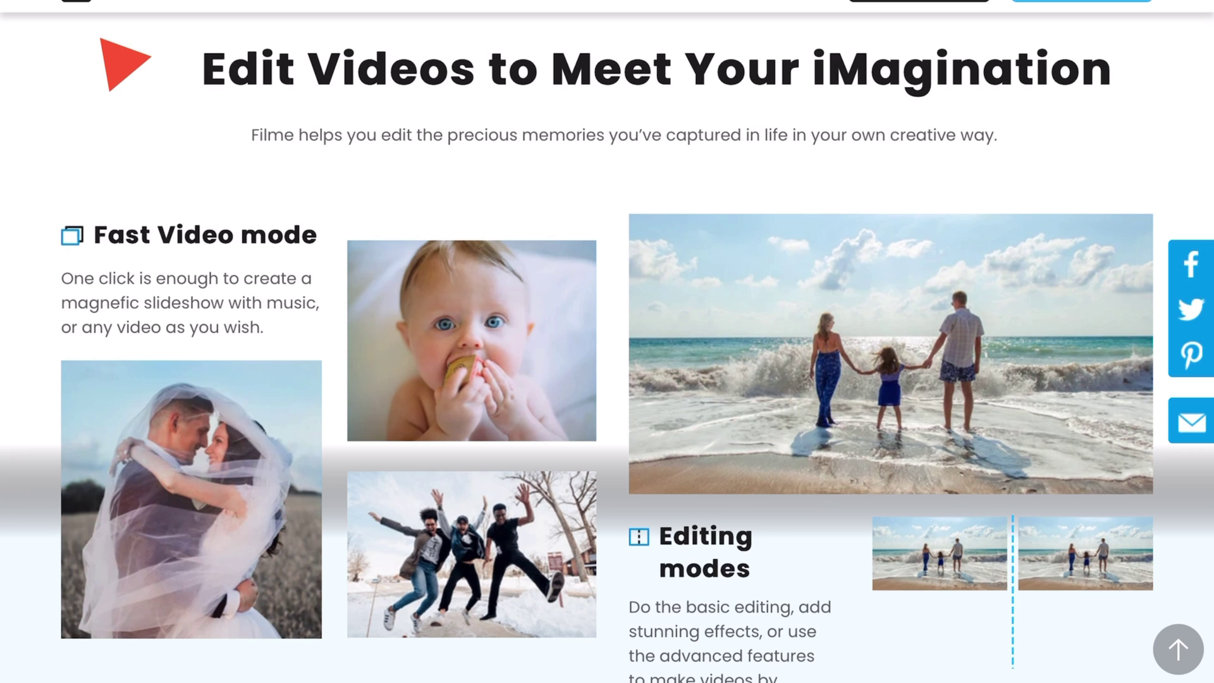
pyautogui.scroll(-1, 607, 342)
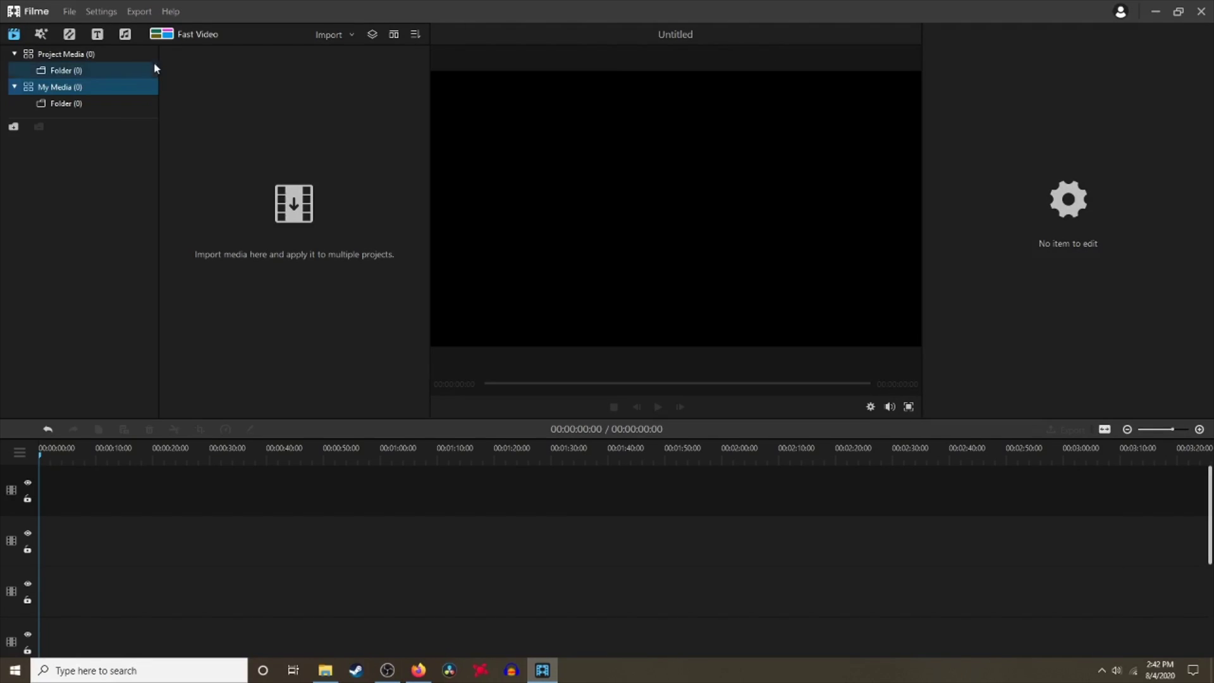
# - Open the Import media dialog and browse to USB Drive > DCIM > 100MEDIA
pyautogui.click(68, 11)
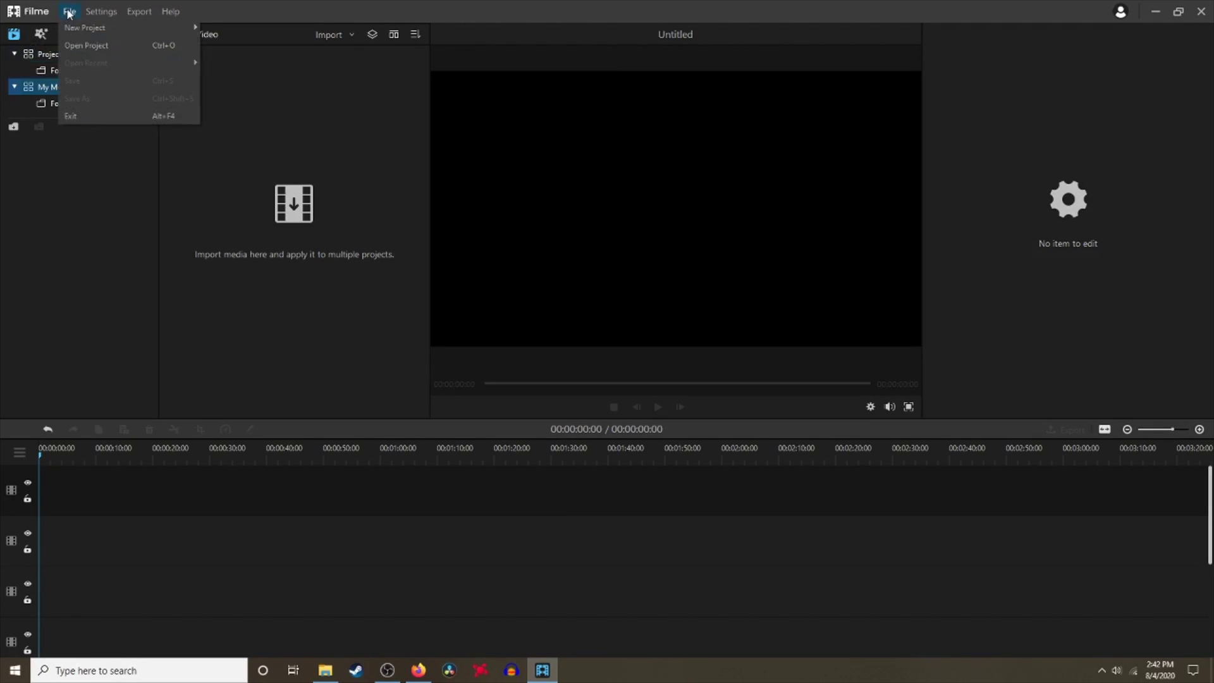
pyautogui.moveTo(73, 26)
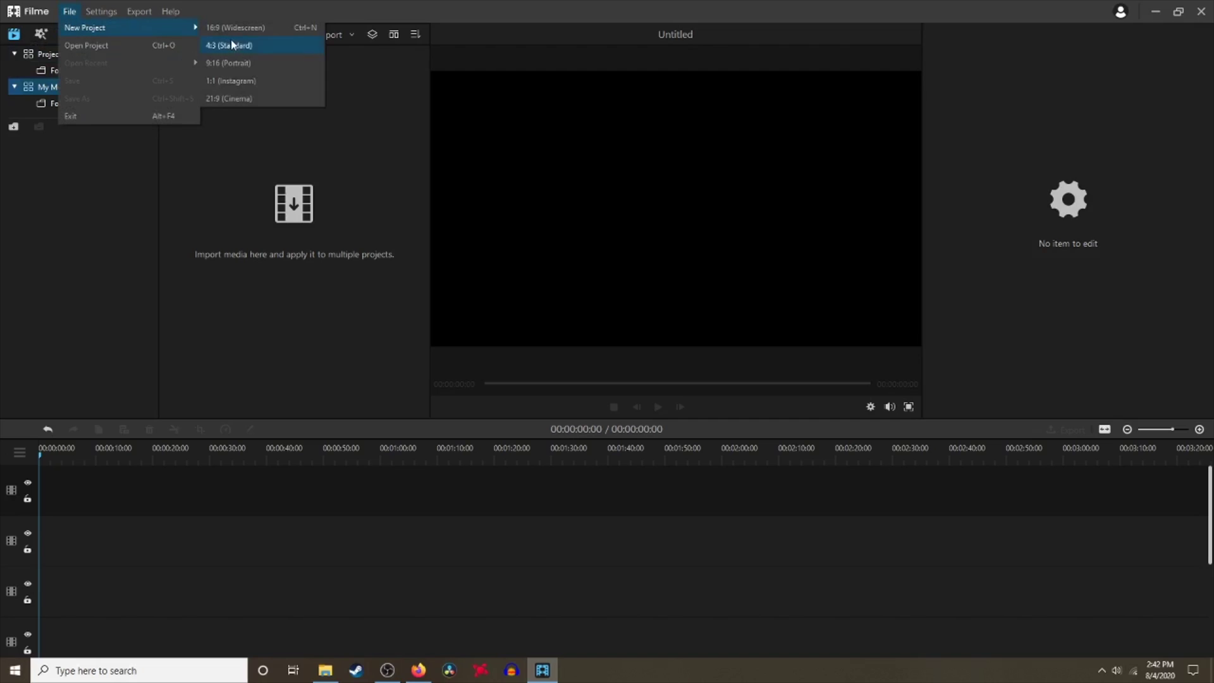
pyautogui.click(254, 145)
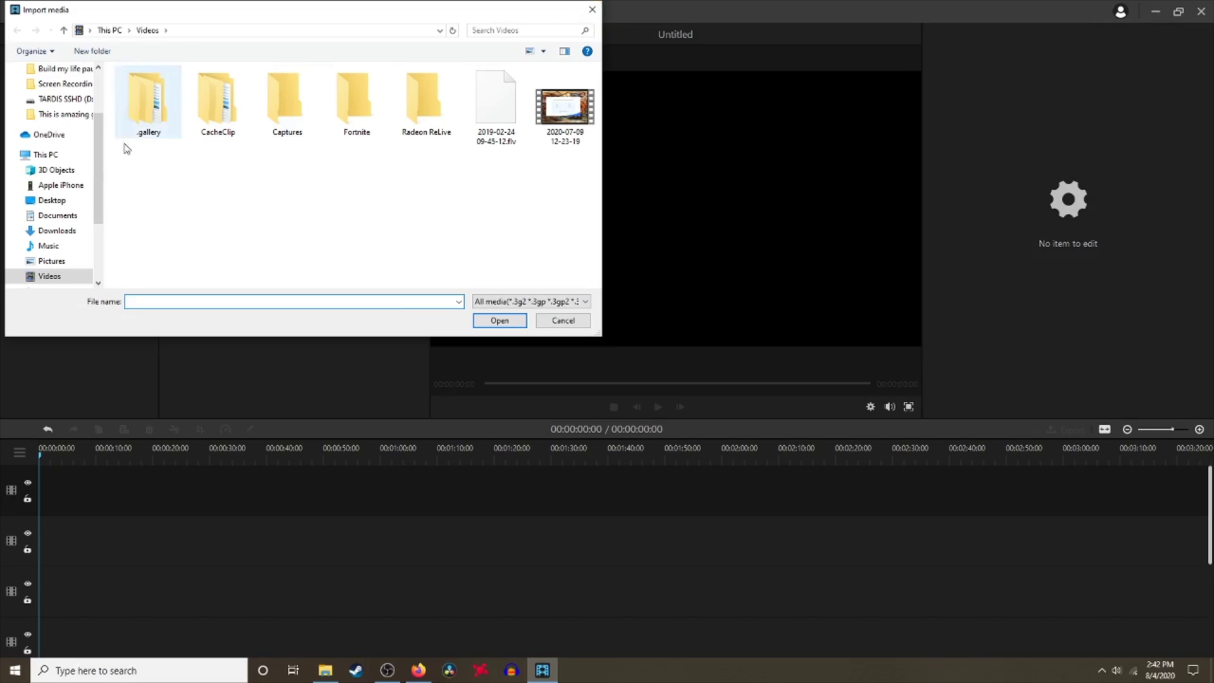
pyautogui.scroll(-2, 79, 243)
pyautogui.click(62, 235)
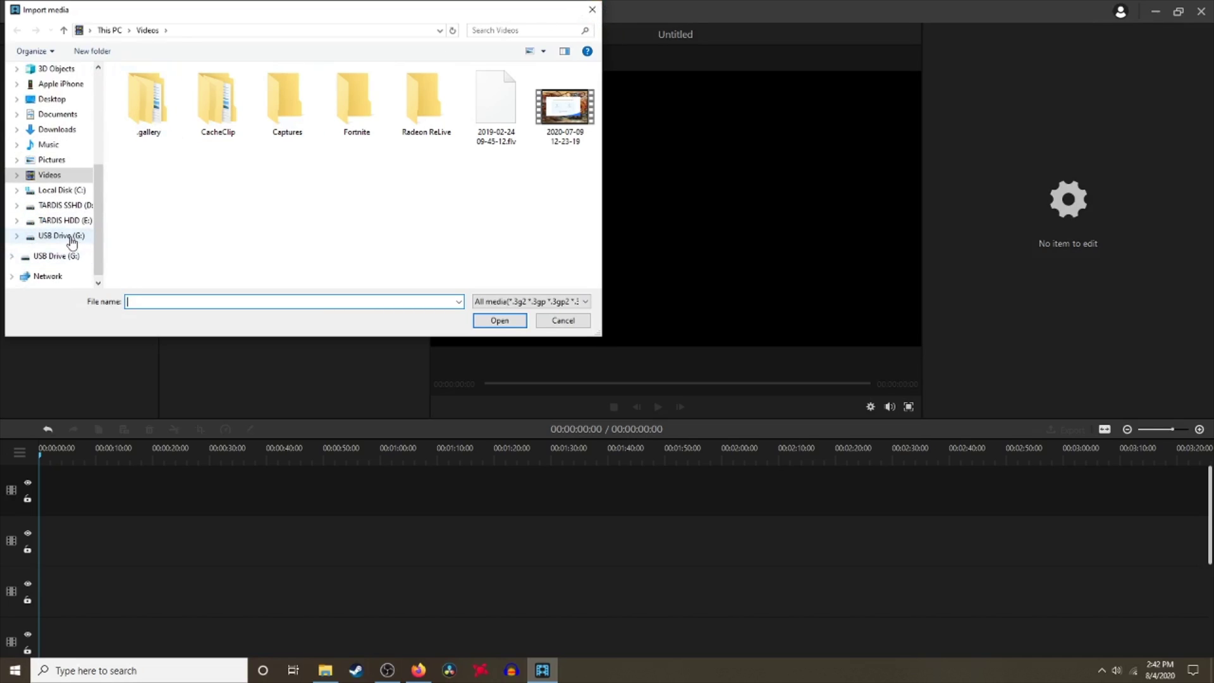
pyautogui.doubleClick(145, 127)
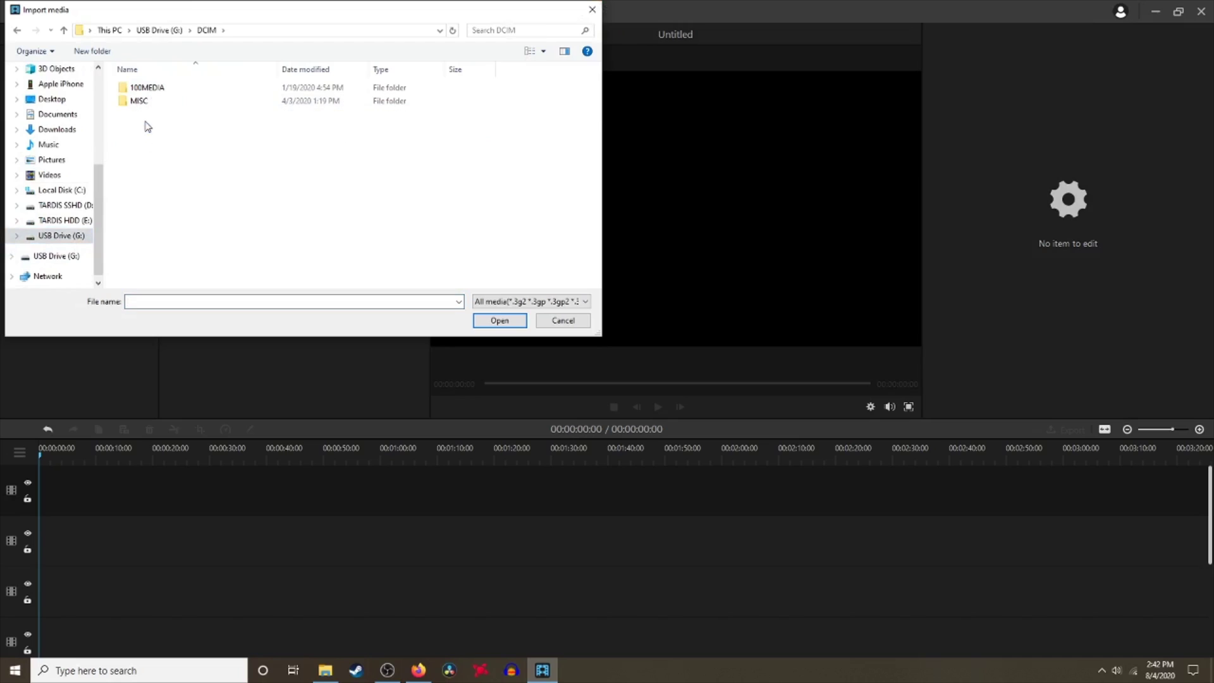
pyautogui.doubleClick(146, 88)
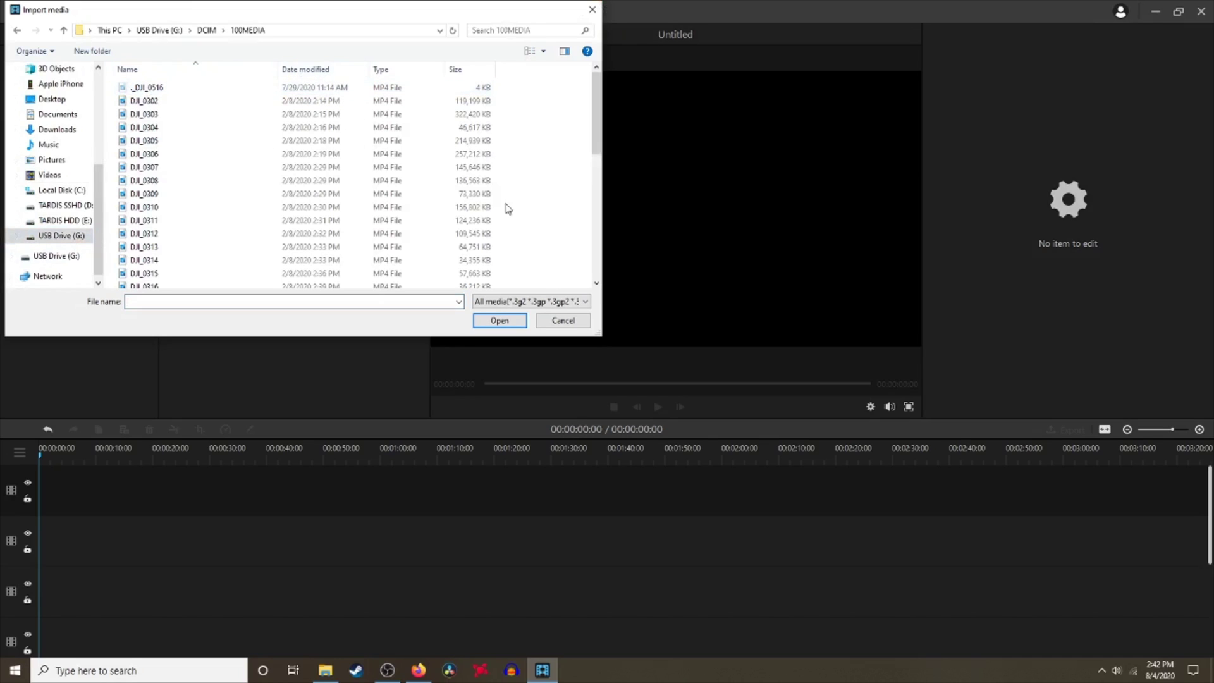
# - Switch the file list to show the clips as thumbnail previews
pyautogui.click(564, 51)
pyautogui.click(565, 51)
pyautogui.click(530, 52)
pyautogui.click(530, 51)
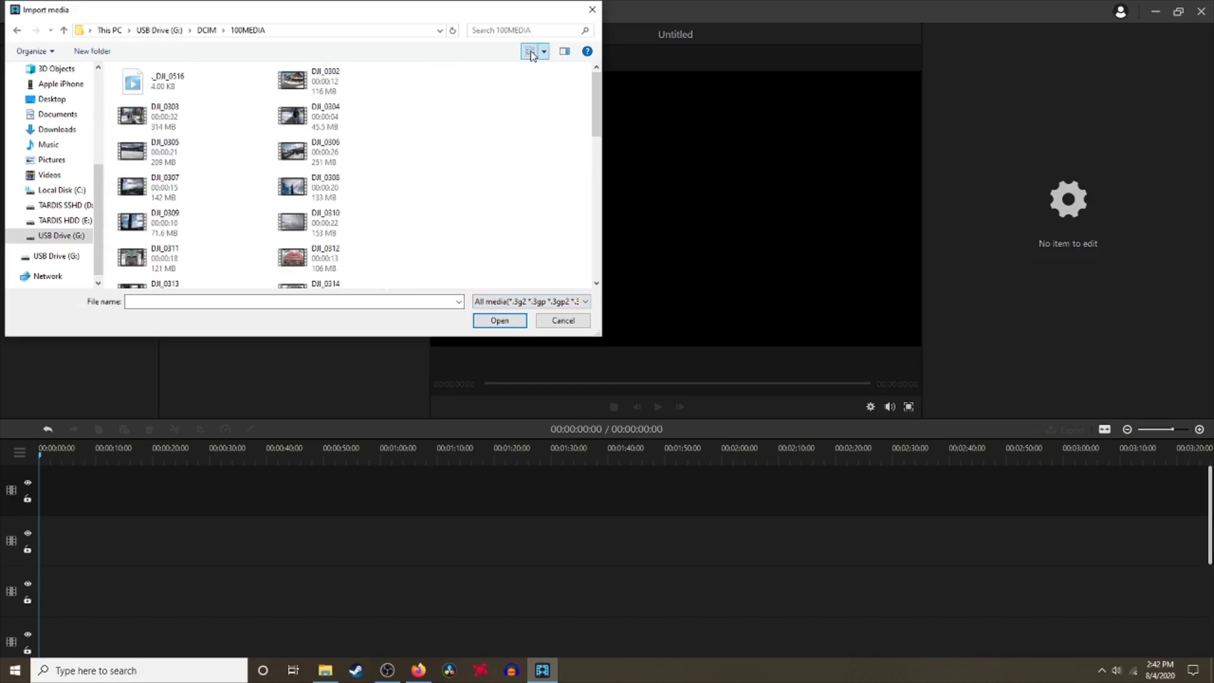
pyautogui.click(531, 54)
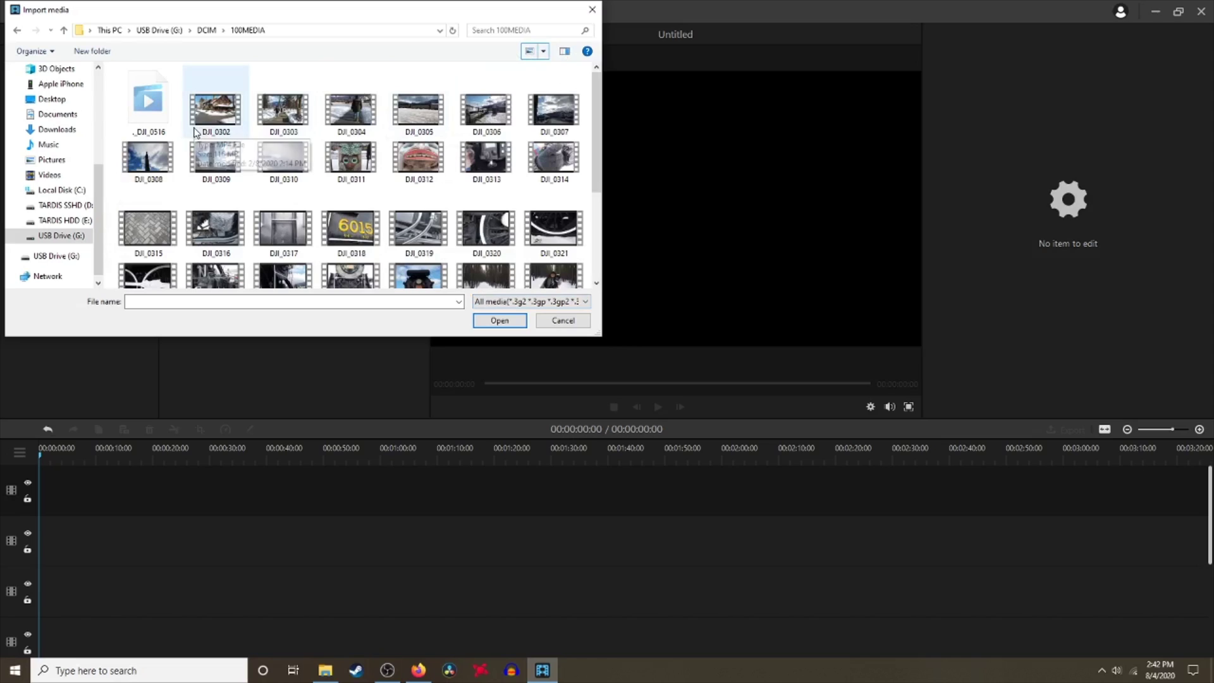
# - Select clips DJI_0302 through DJI_0326, leaving out _DJI_0516, and import them
pyautogui.scroll(-2, 242, 209)
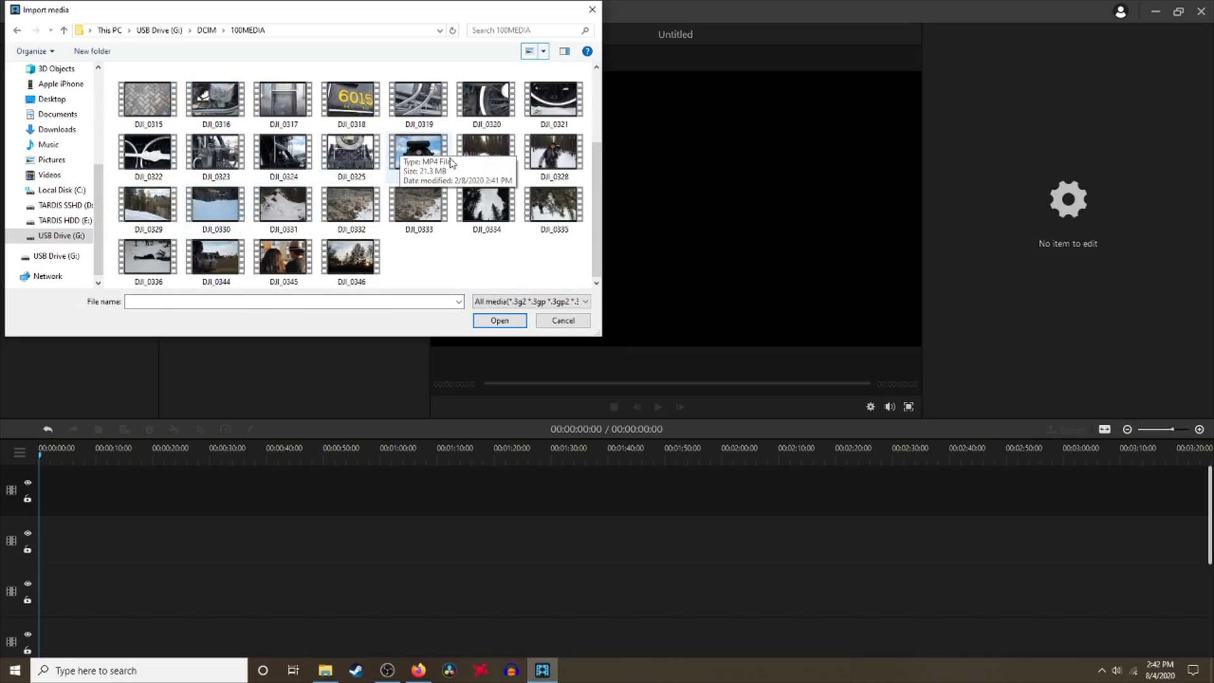
pyautogui.moveTo(452, 155); pyautogui.dragTo(146, 61)
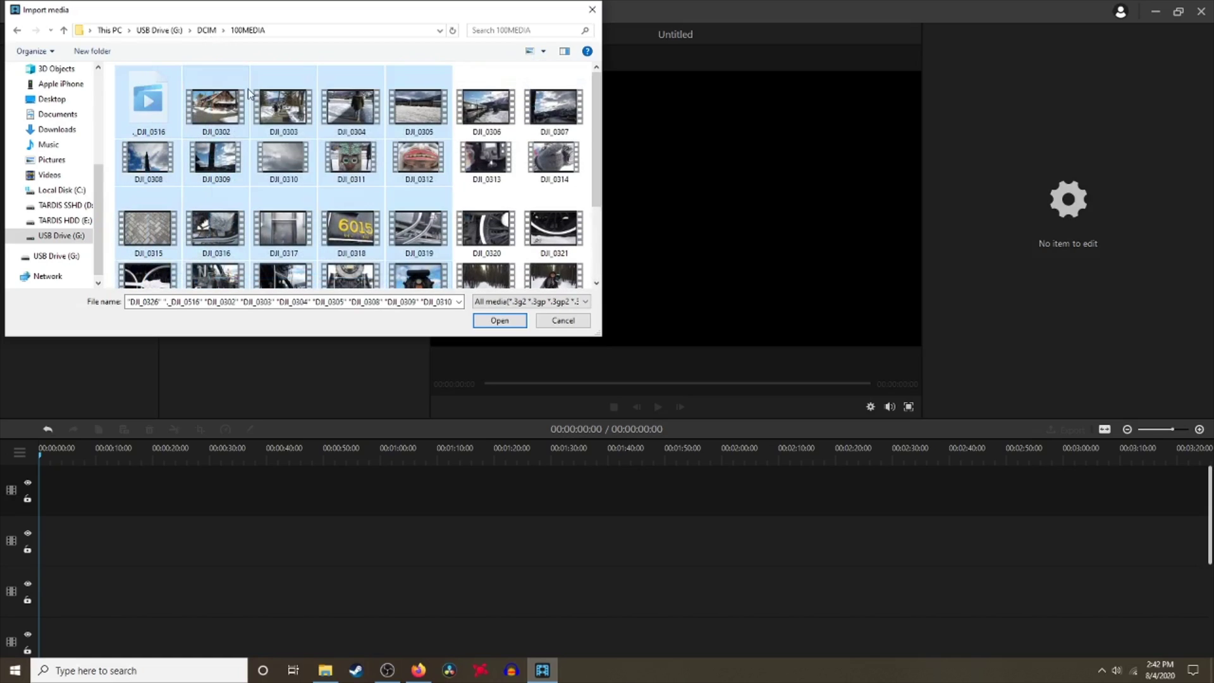
pyautogui.keyDown('ctrl'); pyautogui.click(488, 104); pyautogui.keyUp('ctrl')
pyautogui.keyDown('ctrl'); pyautogui.click(560, 109); pyautogui.keyUp('ctrl')
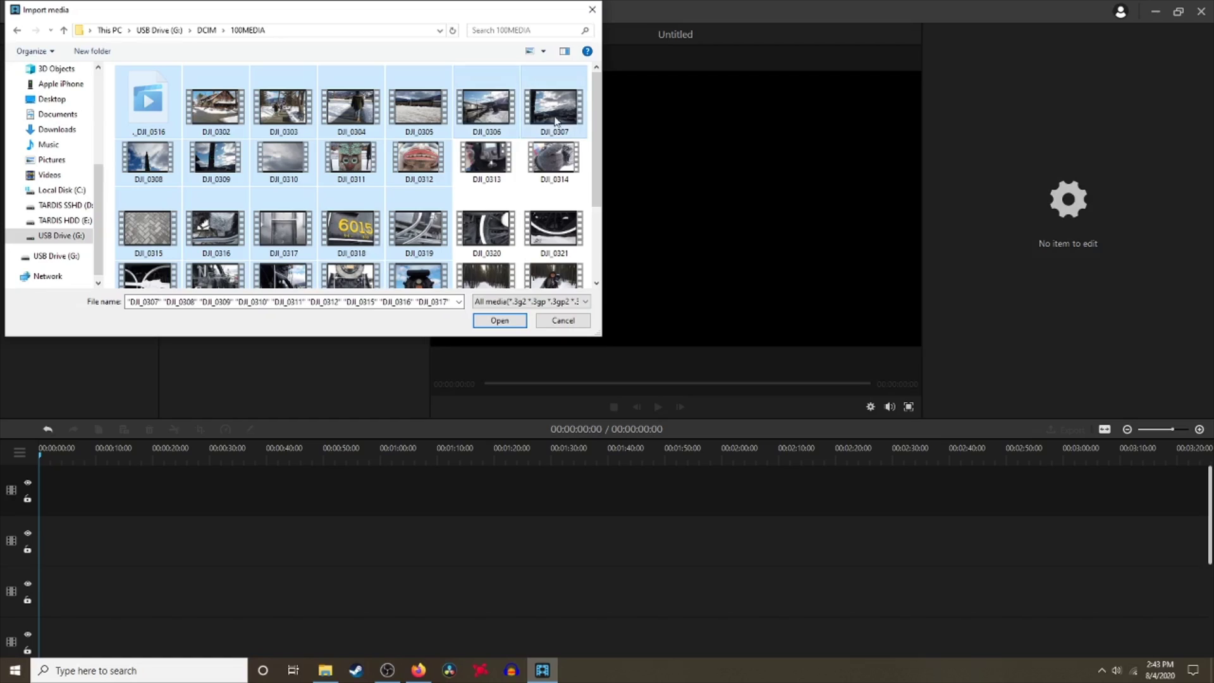
pyautogui.keyDown('ctrl'); pyautogui.click(556, 155); pyautogui.keyUp('ctrl')
pyautogui.keyDown('ctrl'); pyautogui.click(487, 160); pyautogui.keyUp('ctrl')
pyautogui.keyDown('ctrl'); pyautogui.click(482, 229); pyautogui.keyUp('ctrl')
pyautogui.keyDown('ctrl'); pyautogui.click(569, 231); pyautogui.keyUp('ctrl')
pyautogui.keyDown('ctrl'); pyautogui.click(146, 110); pyautogui.keyUp('ctrl')
pyautogui.scroll(-2, 282, 207)
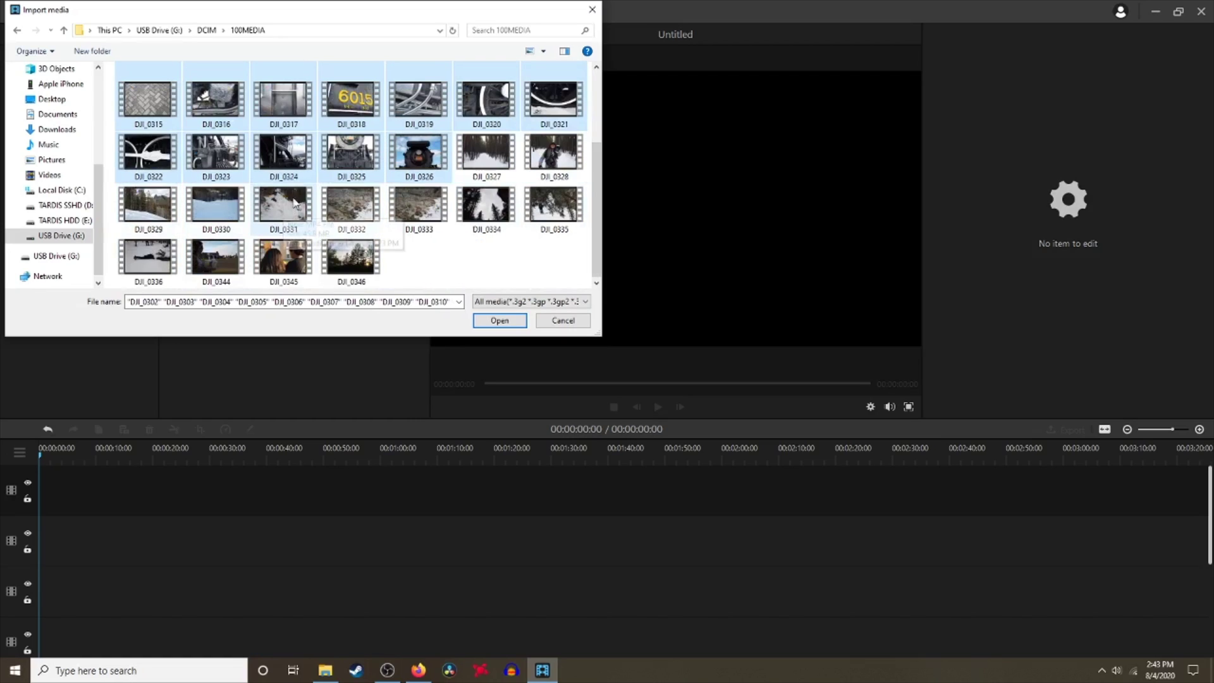
pyautogui.click(492, 322)
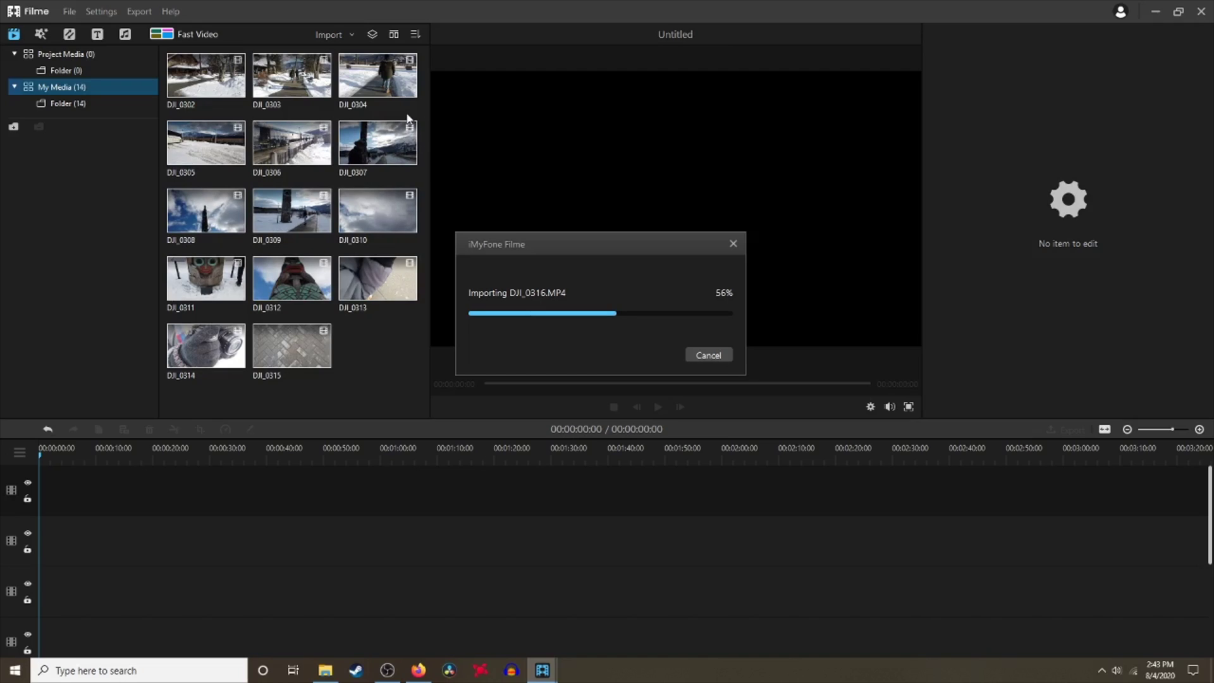
# - Scroll through My Media as the import finishes, showing all 25 DJI clips
pyautogui.scroll(-1, 406, 116)
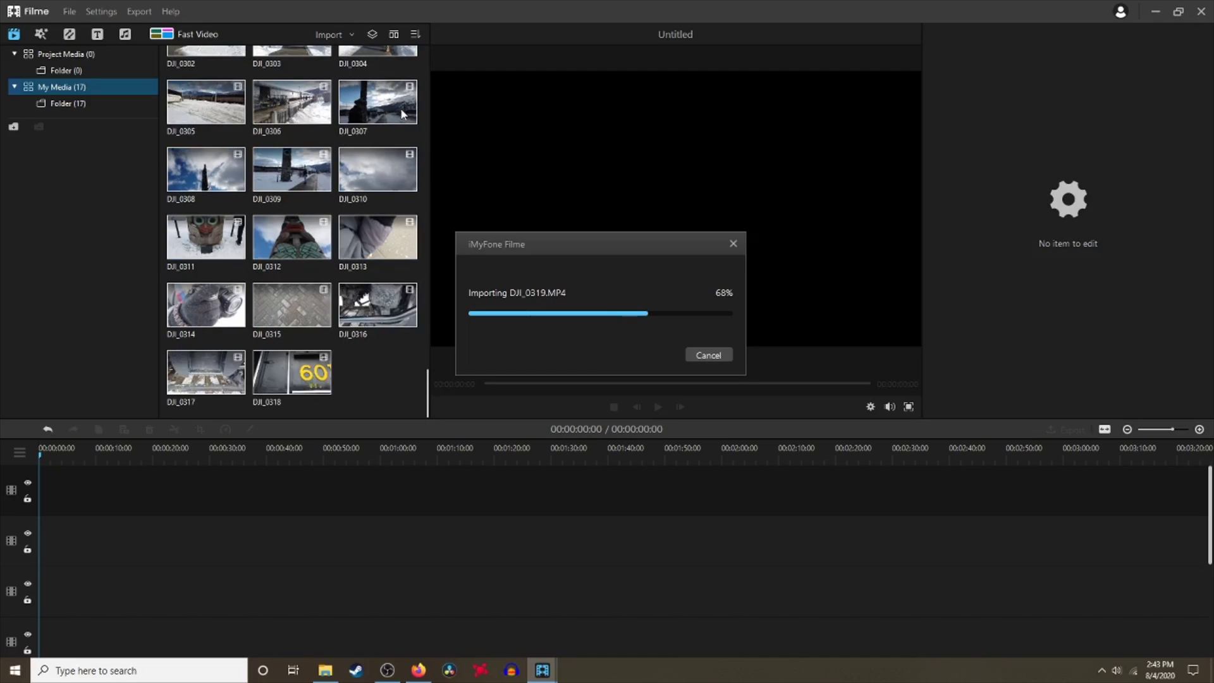
pyautogui.scroll(-1, 402, 95)
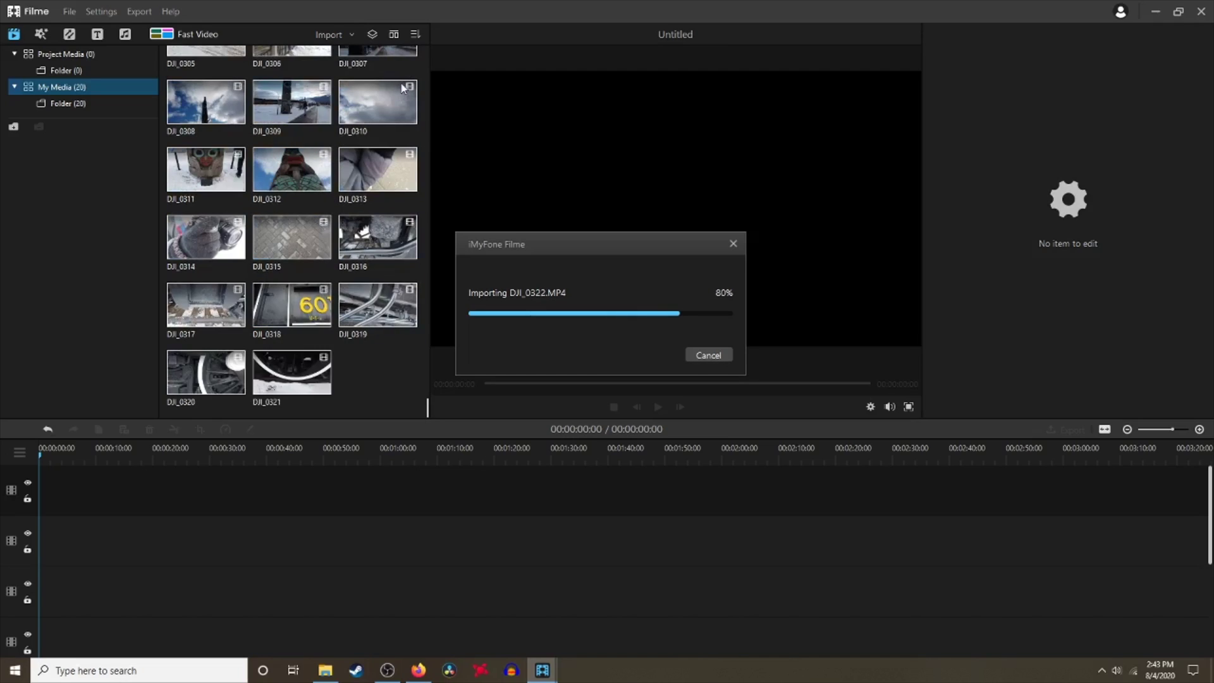
pyautogui.scroll(-1, 400, 82)
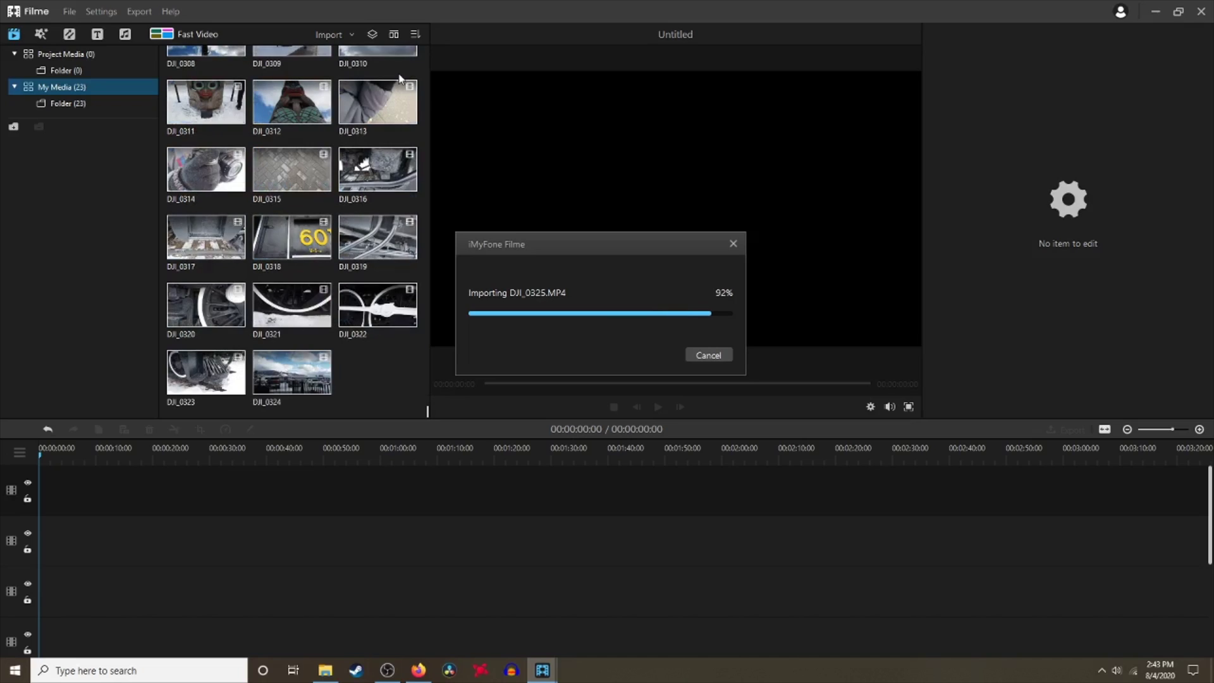
pyautogui.scroll(-1, 400, 76)
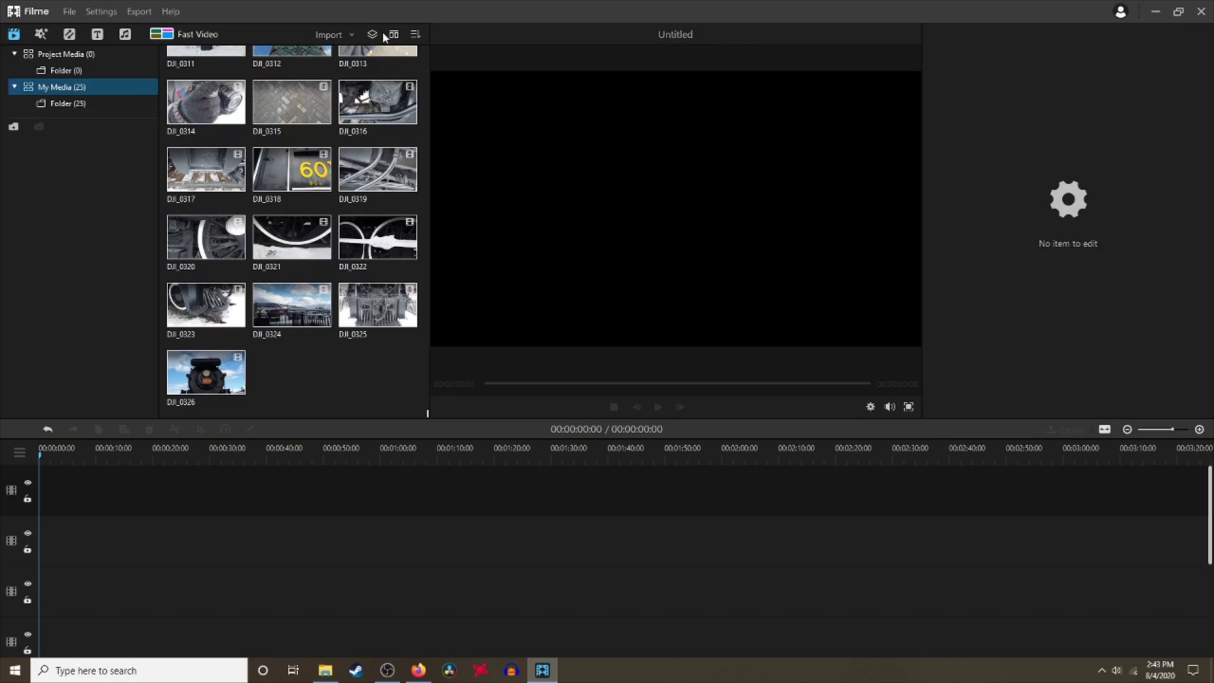
# - Add DJI_0326 to the video track, delete the accidental duplicate, and play it back
pyautogui.click(212, 378)
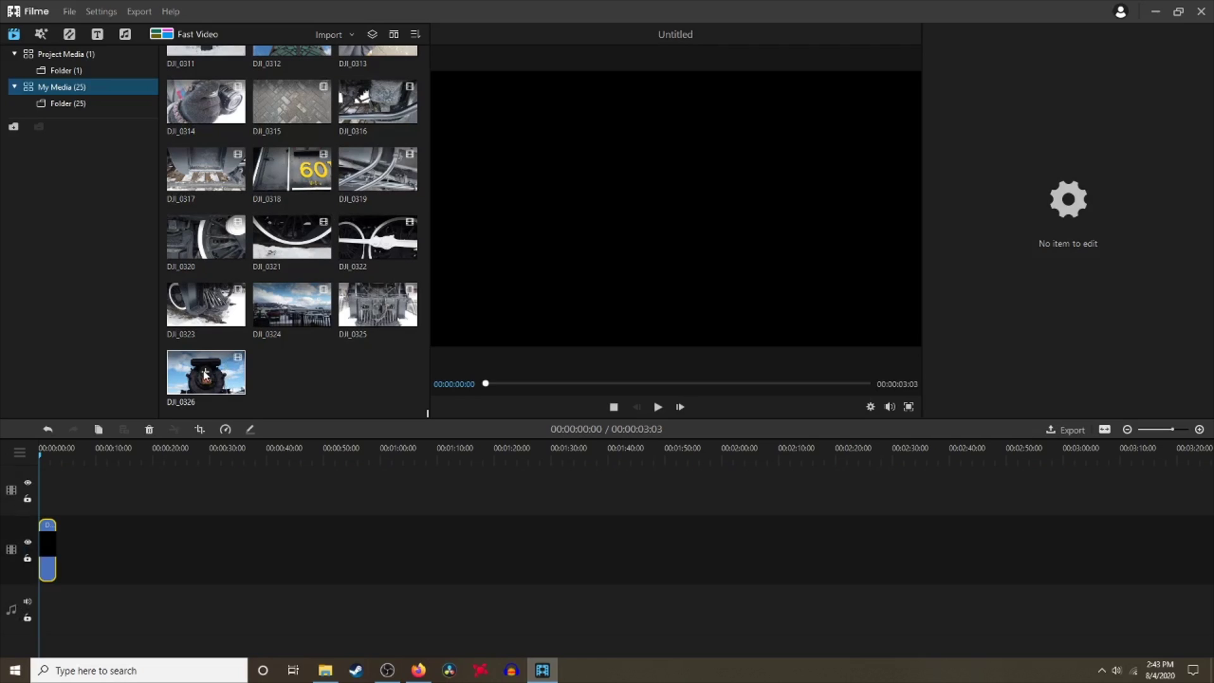
pyautogui.click(204, 374)
pyautogui.click(65, 541)
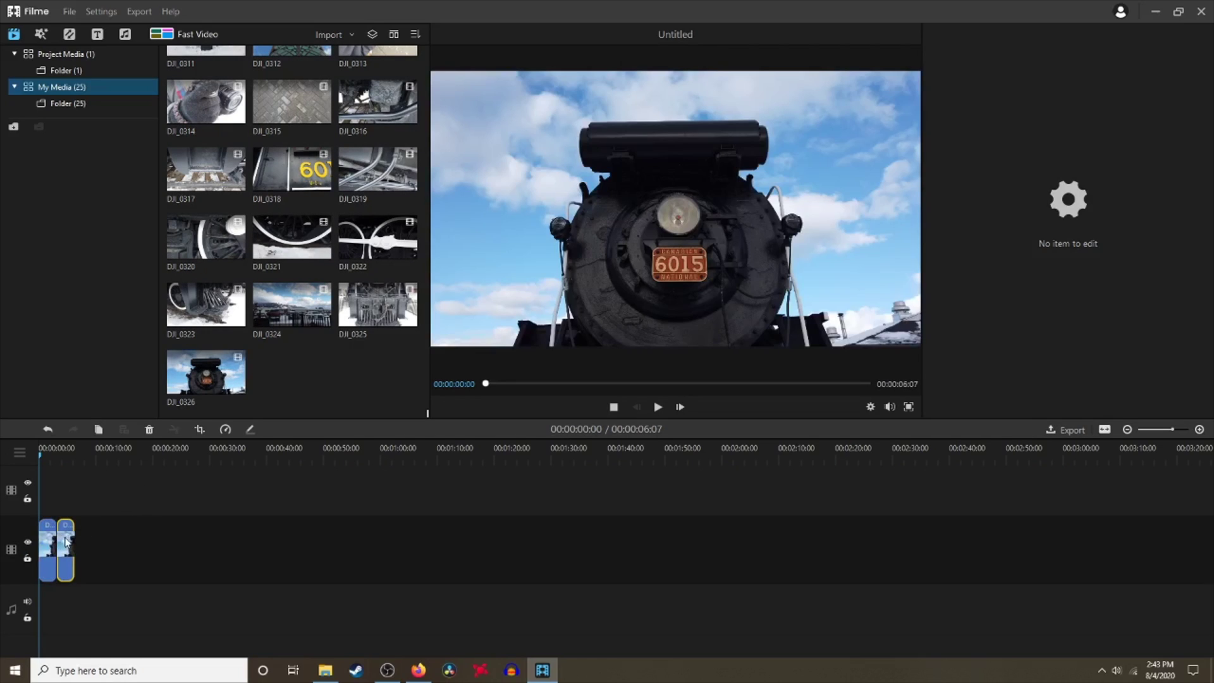
pyautogui.press('Delete')
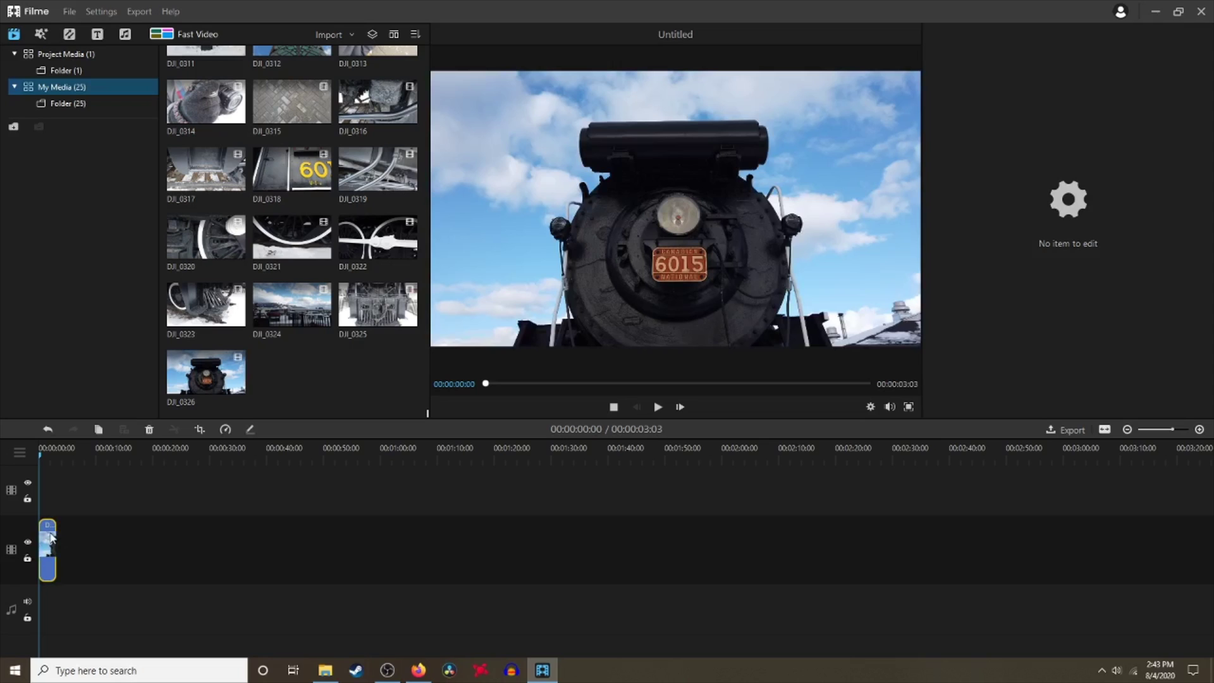
pyautogui.click(657, 407)
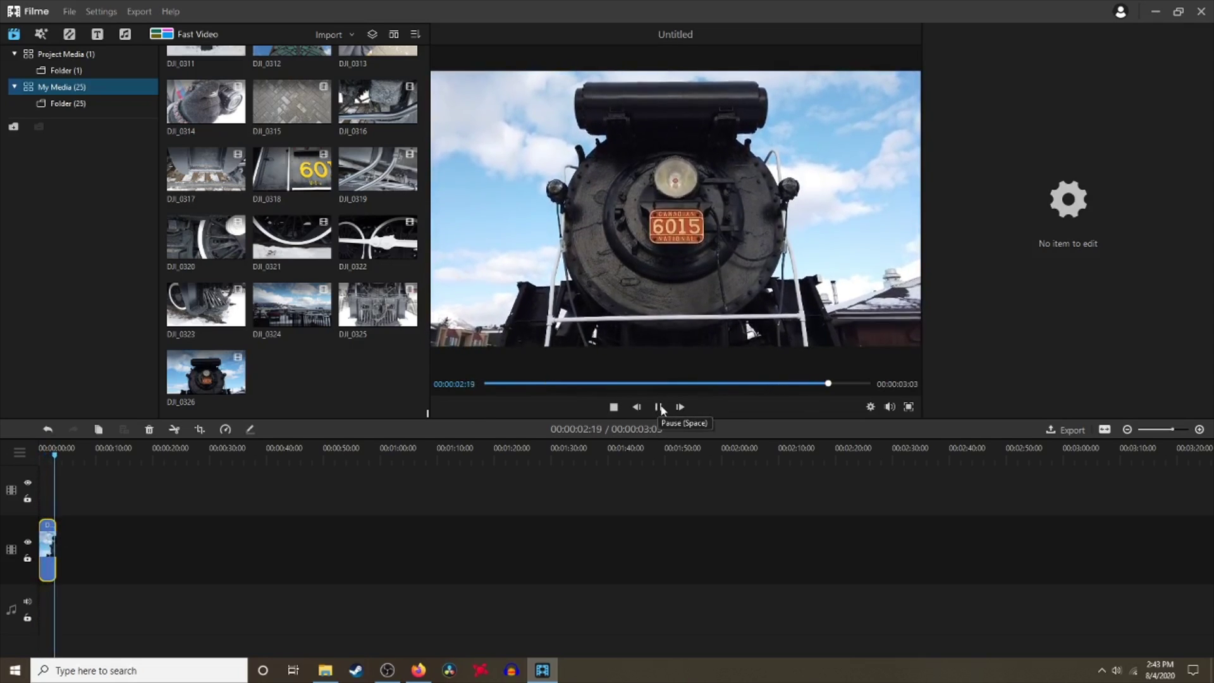
# - Append DJI_0325 and DJI_0324 to the video track and play the 16:21 timeline
pyautogui.click(376, 306)
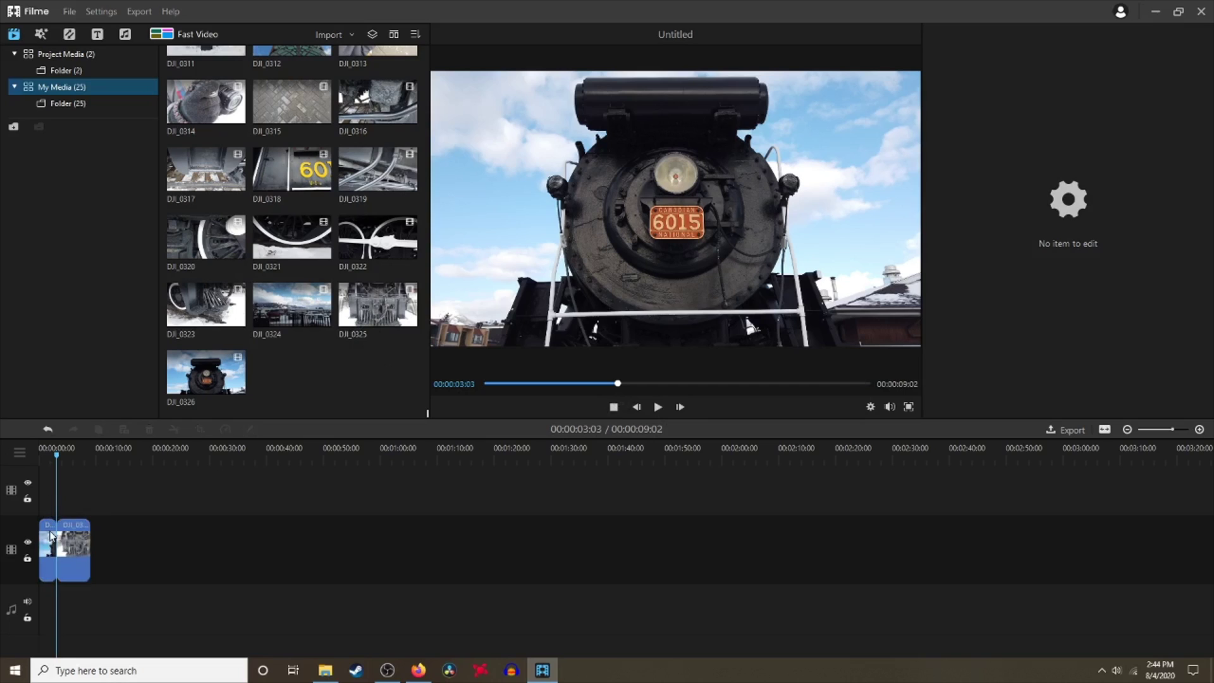
pyautogui.click(658, 408)
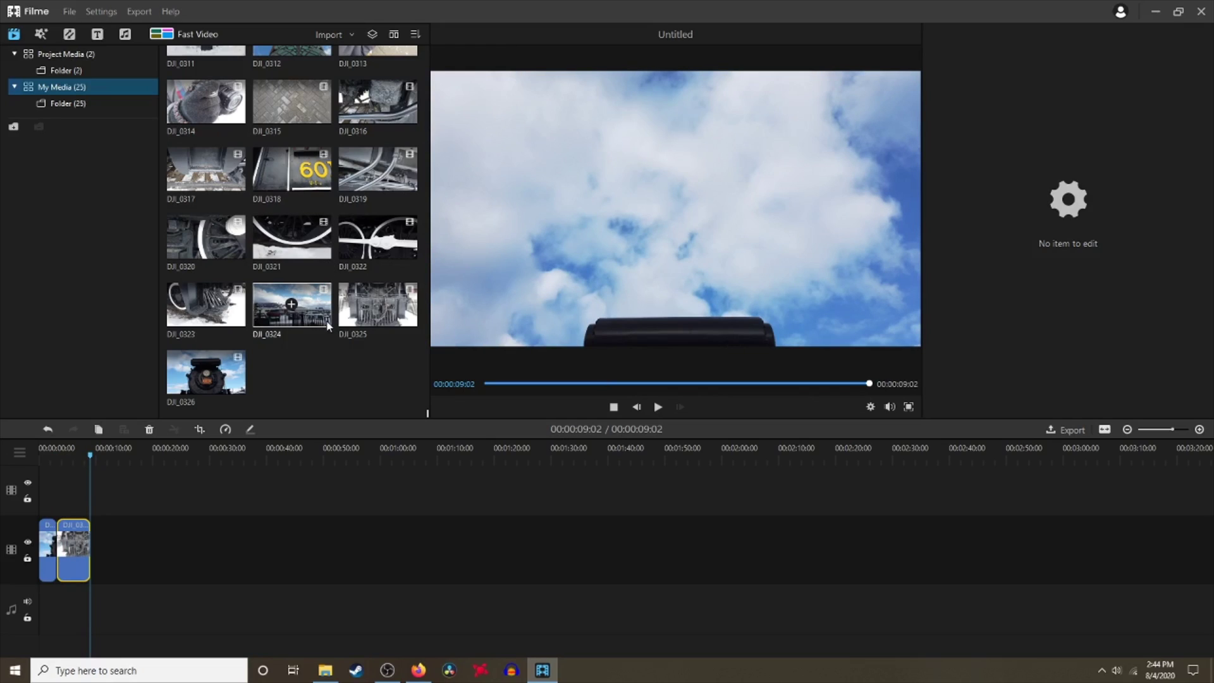
pyautogui.click(292, 305)
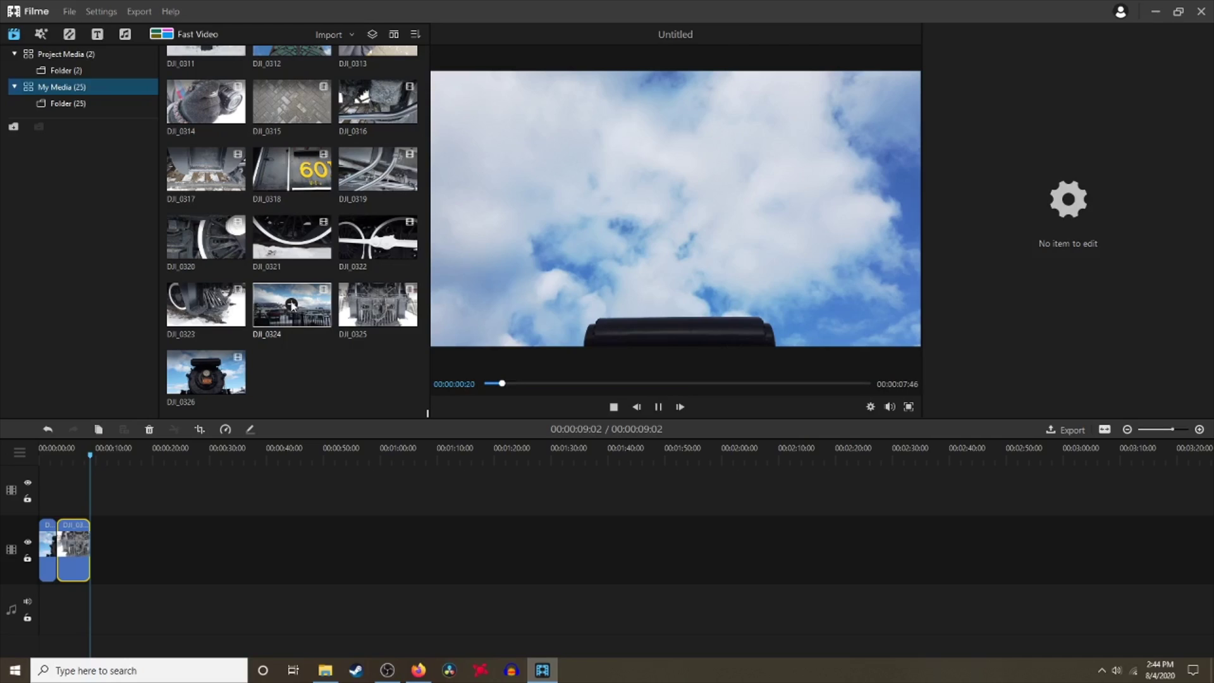
pyautogui.moveTo(120, 529); pyautogui.dragTo(111, 531)
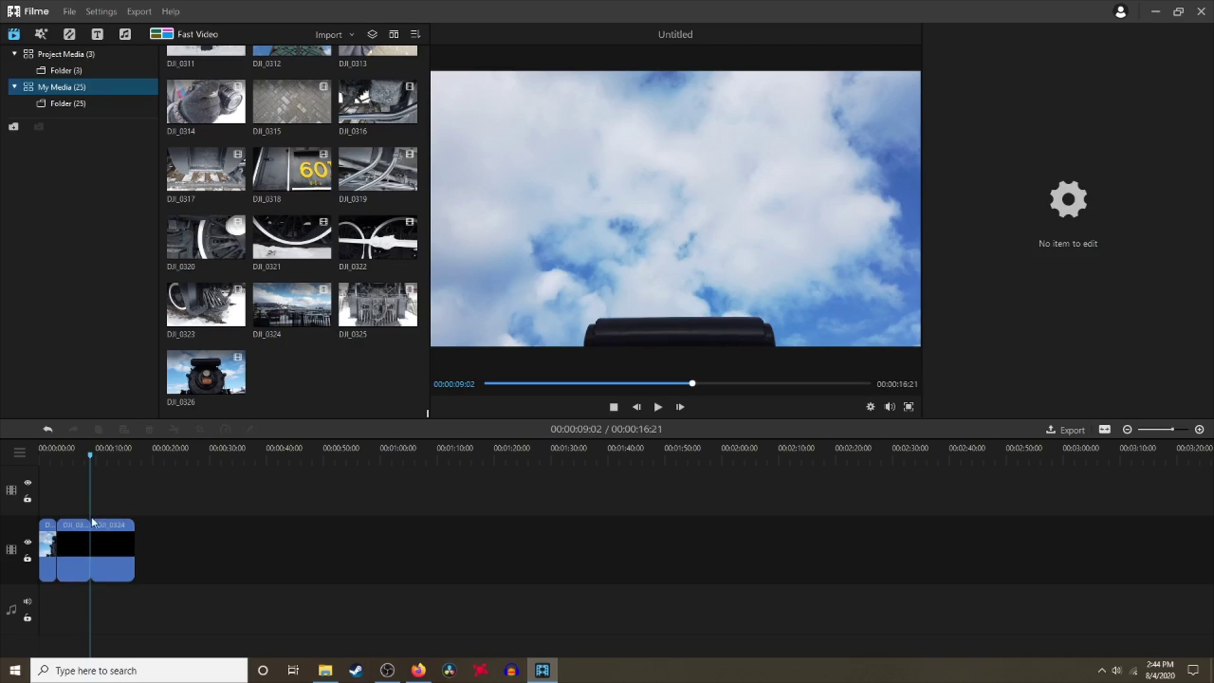
pyautogui.click(658, 407)
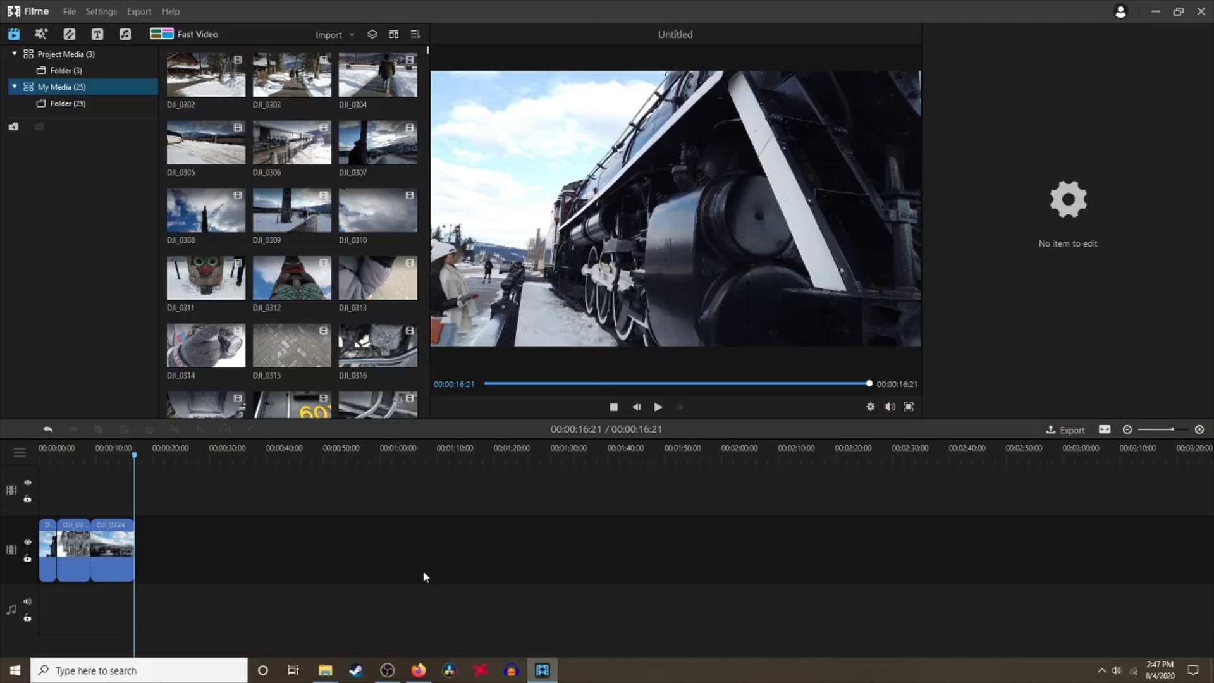
pyautogui.hotkey('alt', 'Tab')
pyautogui.click(404, 594)
pyautogui.moveTo(326, 673)
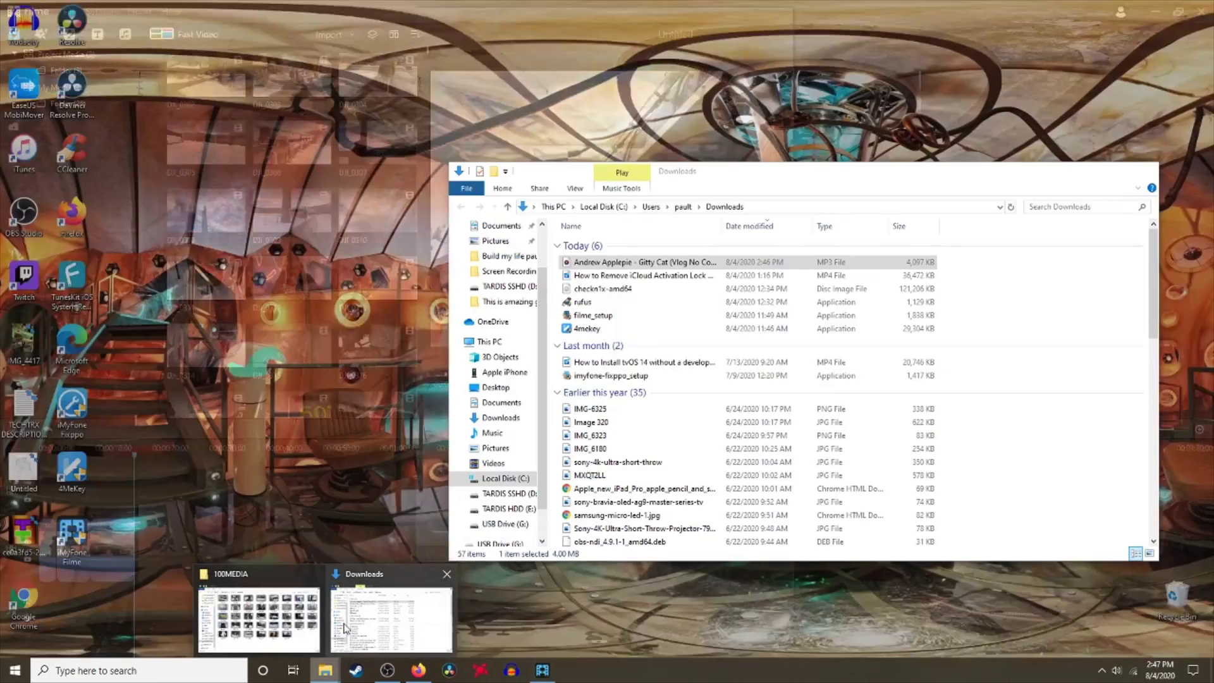
pyautogui.click(366, 594)
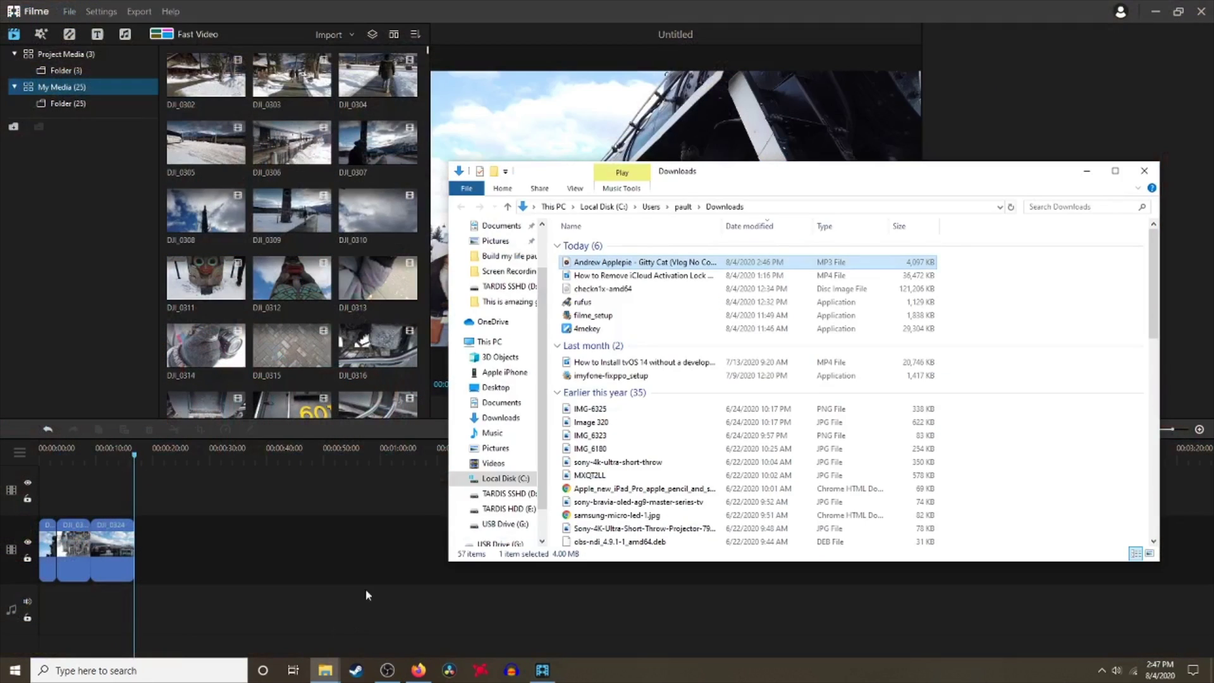
pyautogui.moveTo(107, 491); pyautogui.dragTo(61, 616)
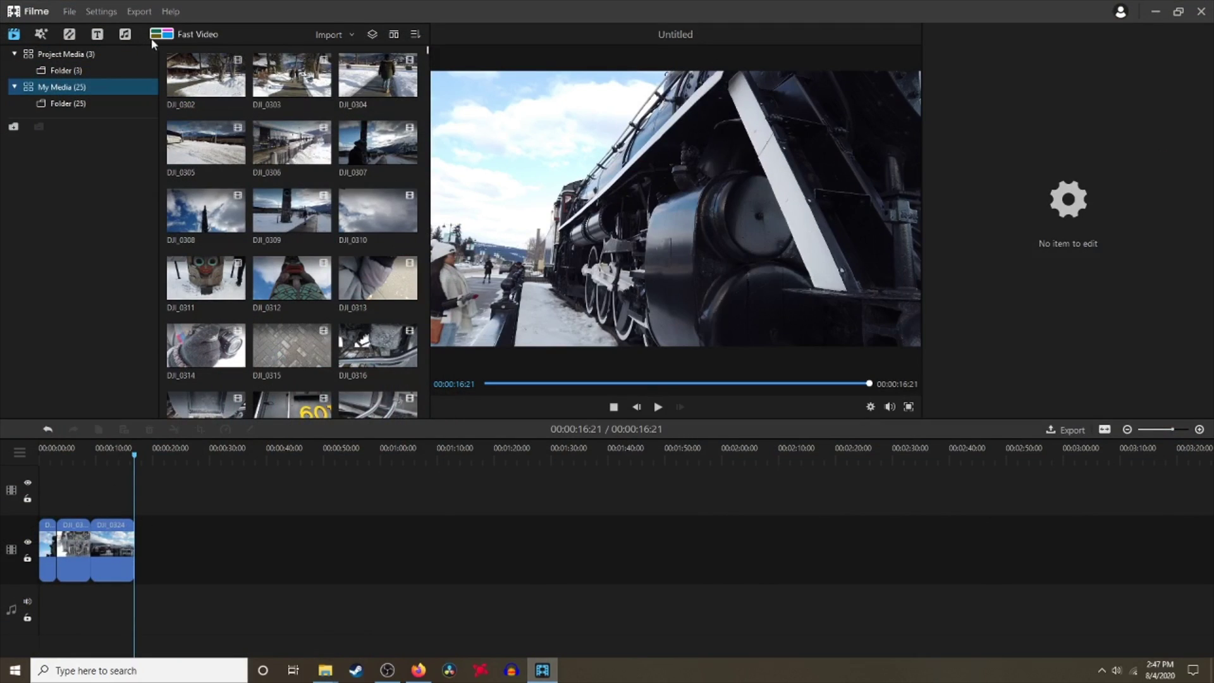
pyautogui.click(339, 34)
# - Import the Gitty Cat MP3 from Downloads and drag it onto the audio track
pyautogui.click(345, 50)
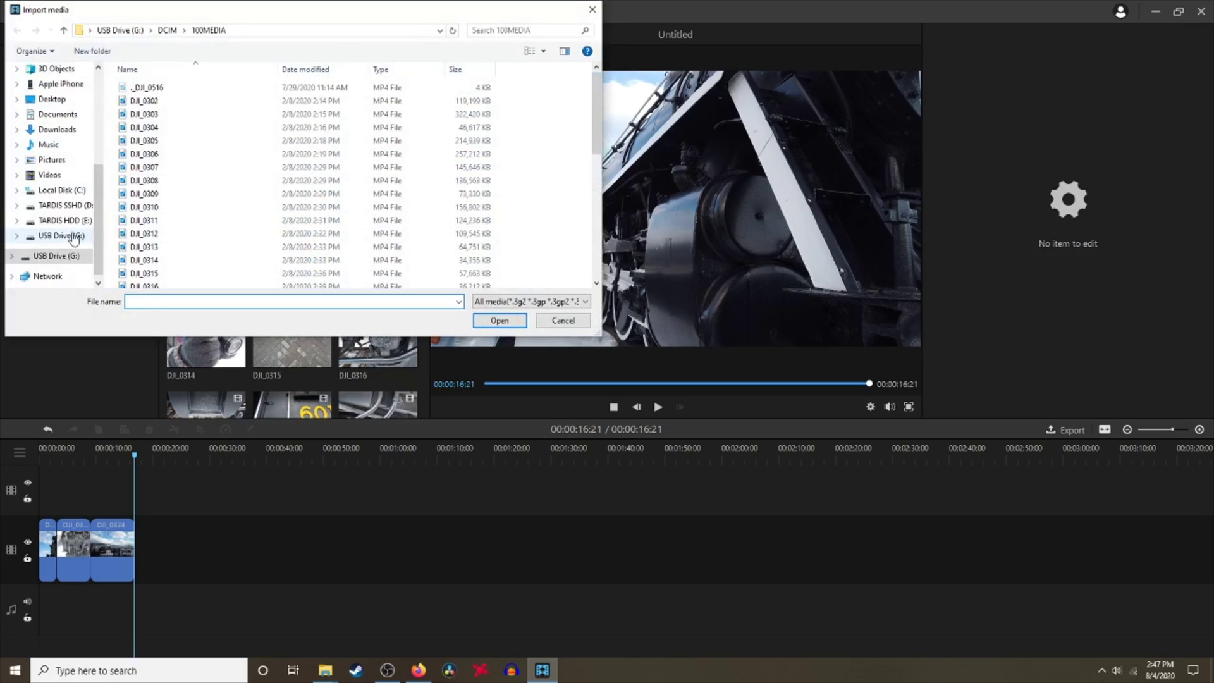
pyautogui.click(57, 129)
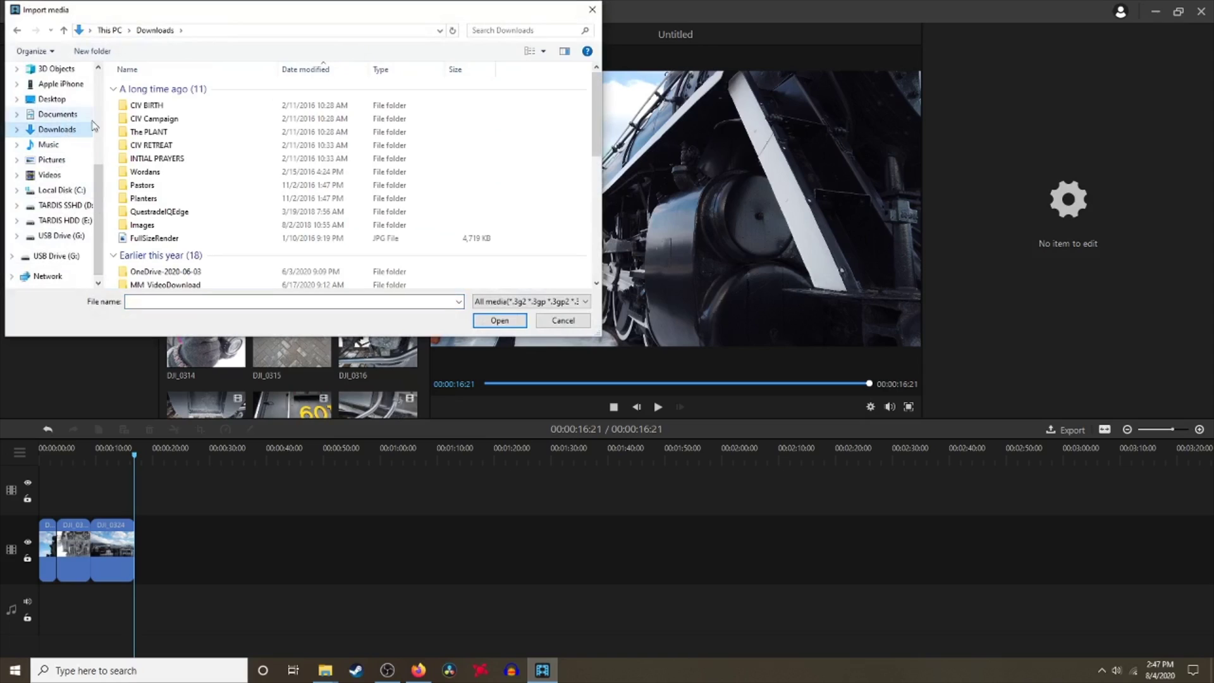
pyautogui.scroll(-3, 171, 264)
pyautogui.scroll(-2, 171, 264)
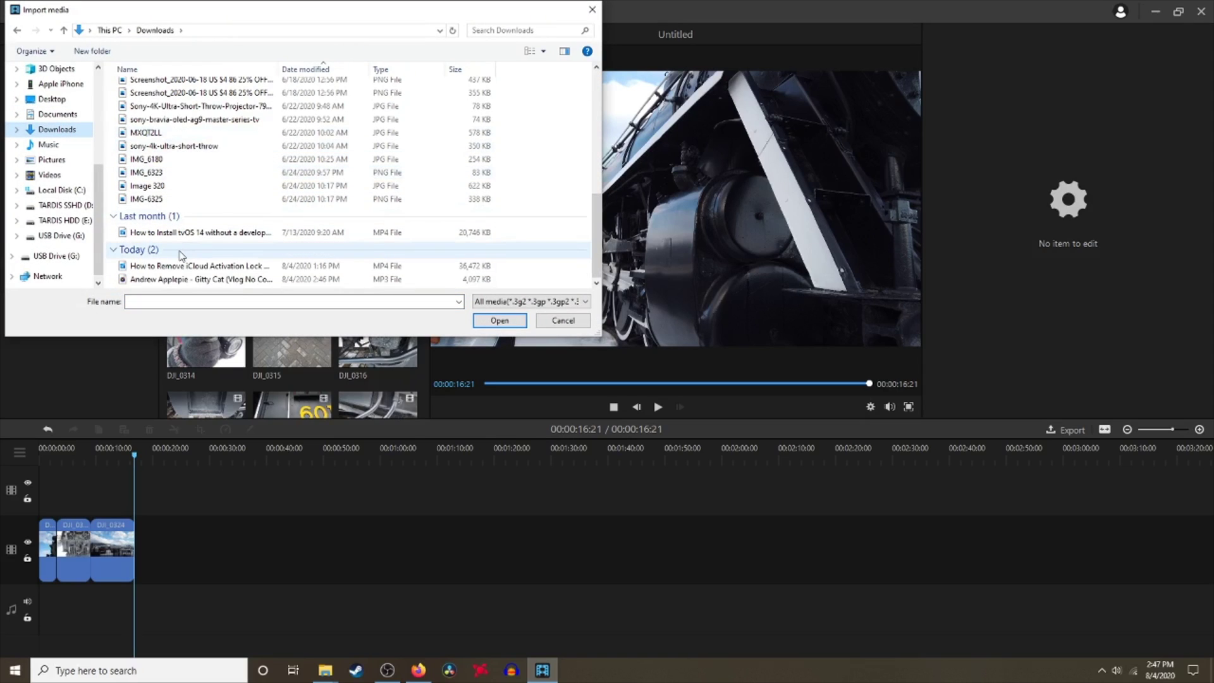
pyautogui.doubleClick(189, 279)
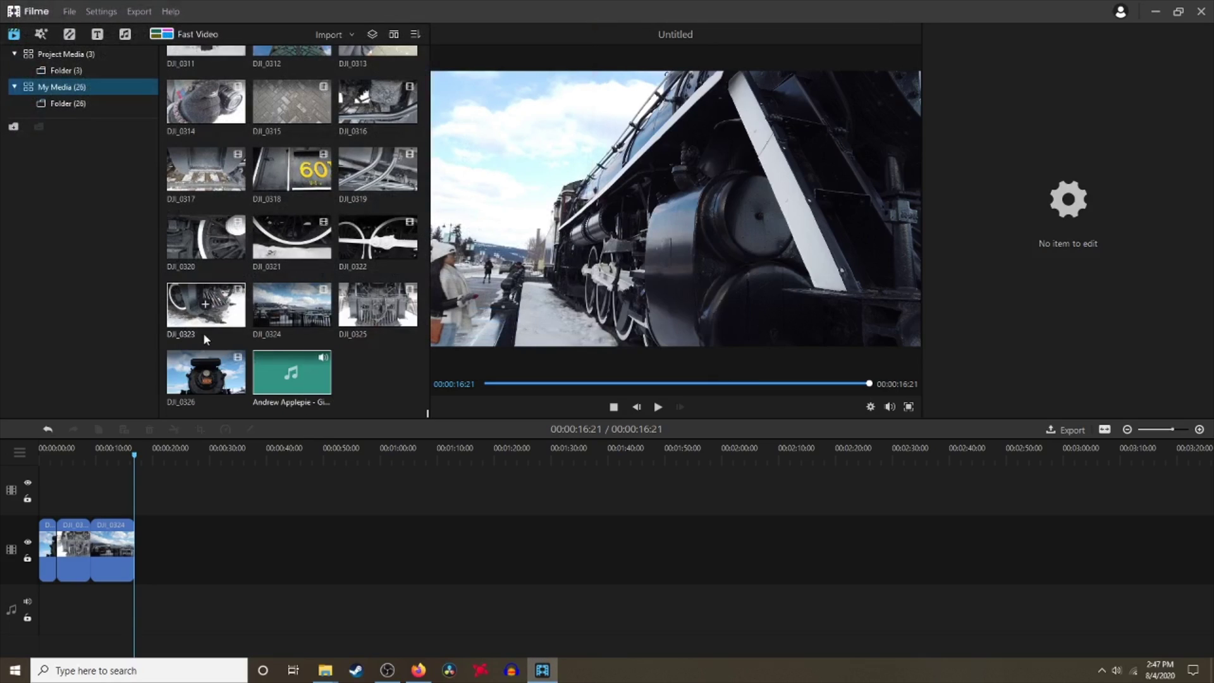
pyautogui.moveTo(265, 367); pyautogui.dragTo(40, 611)
# - Return the playhead to the start and insert DJI_0302 at the head of the video track
pyautogui.click(53, 454)
pyautogui.click(51, 454)
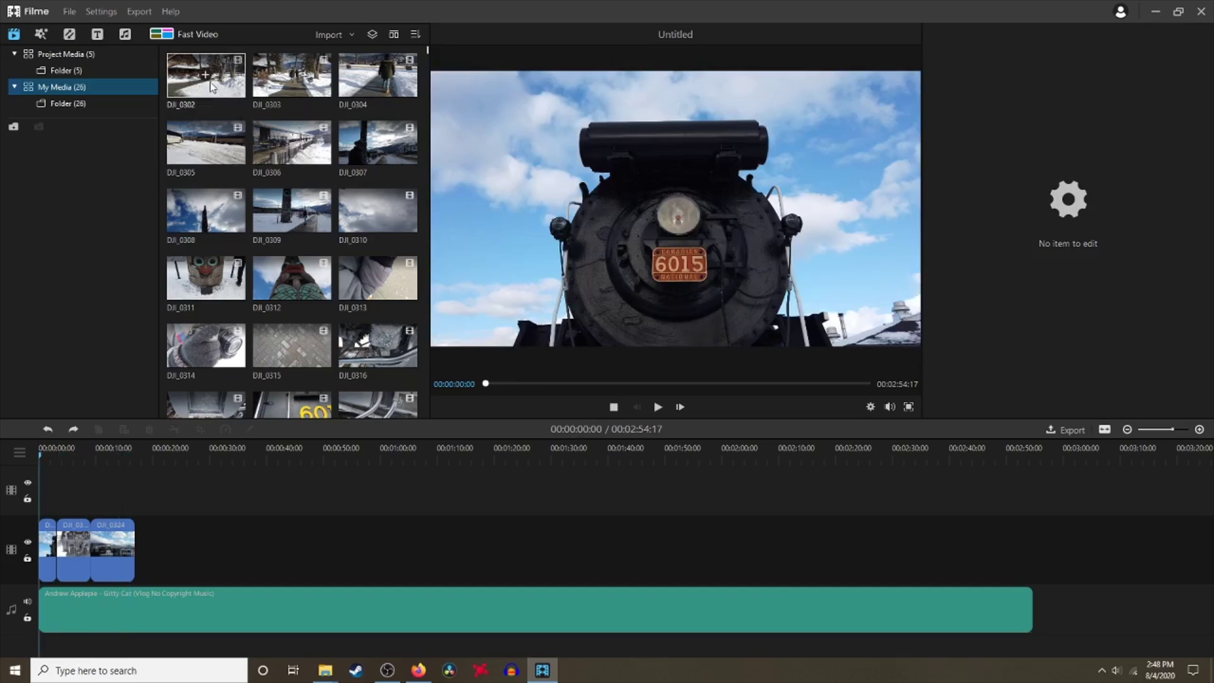
pyautogui.click(206, 76)
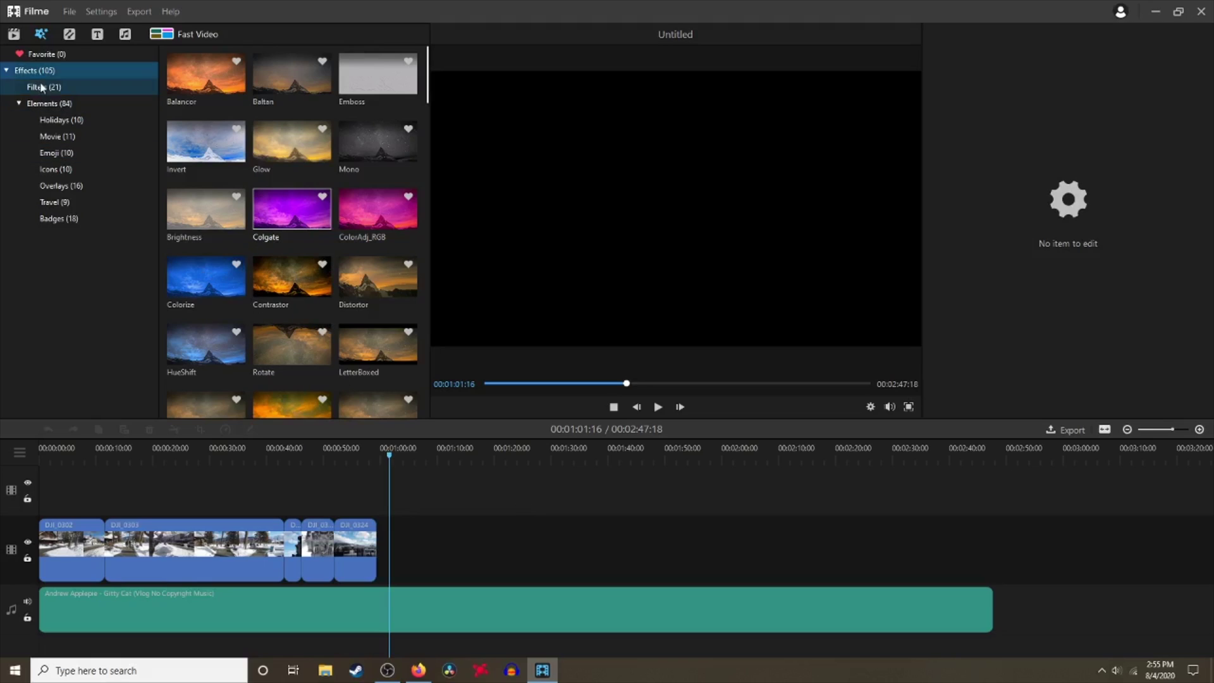
pyautogui.click(14, 35)
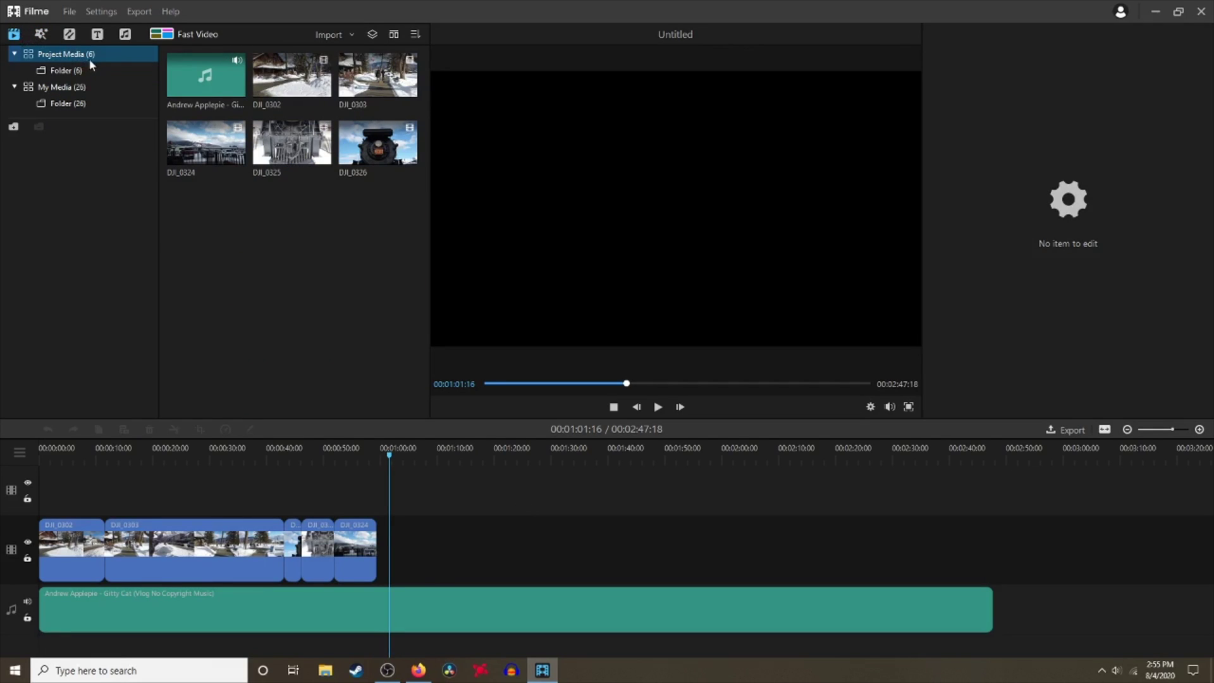
# - Browse the 26 items in the My Media folder, then bring up the Effects library
pyautogui.click(65, 87)
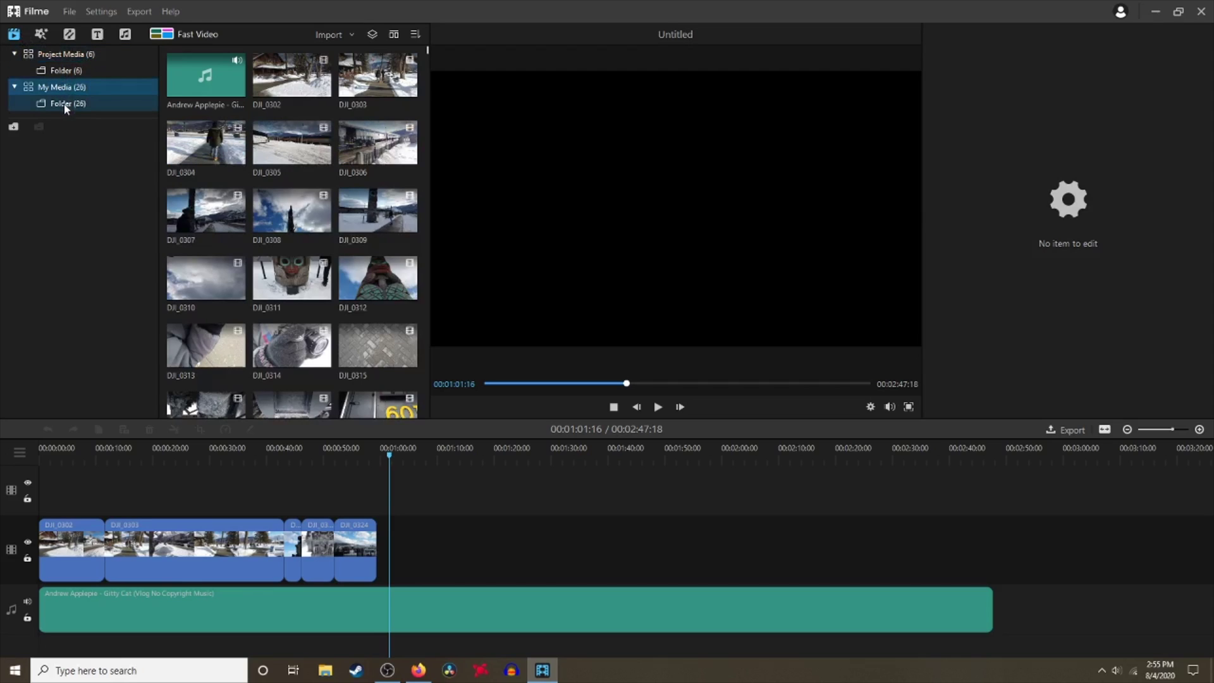
pyautogui.scroll(-5, 239, 227)
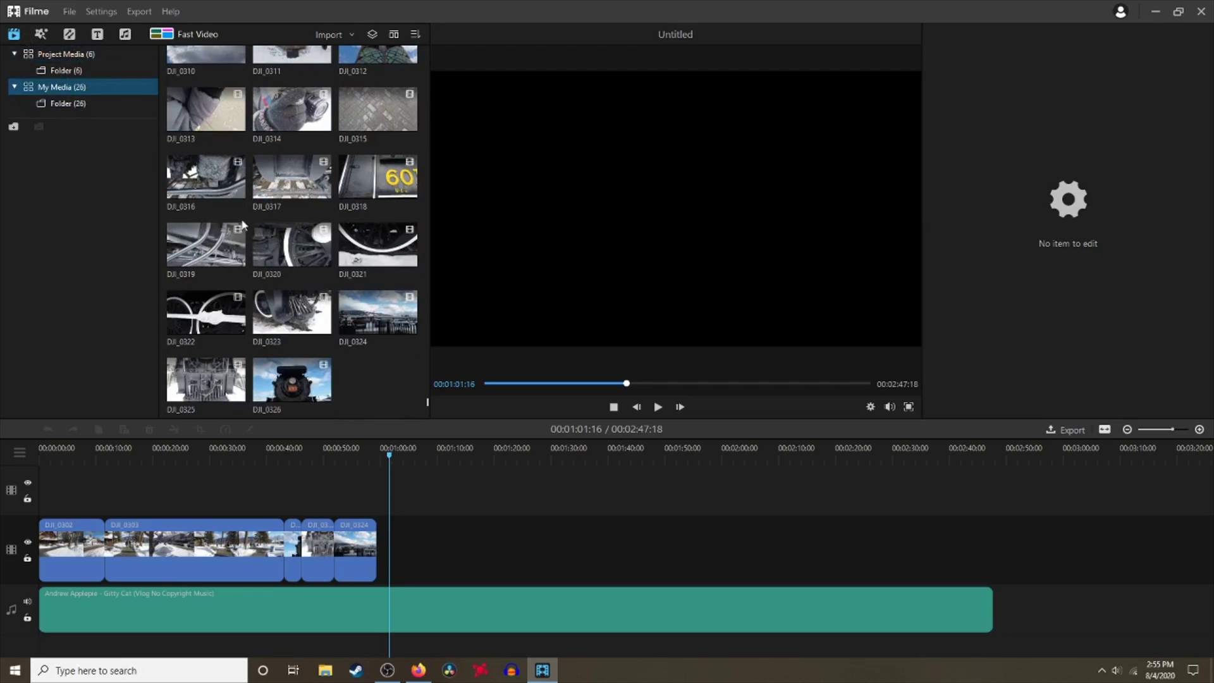
pyautogui.scroll(5, 243, 228)
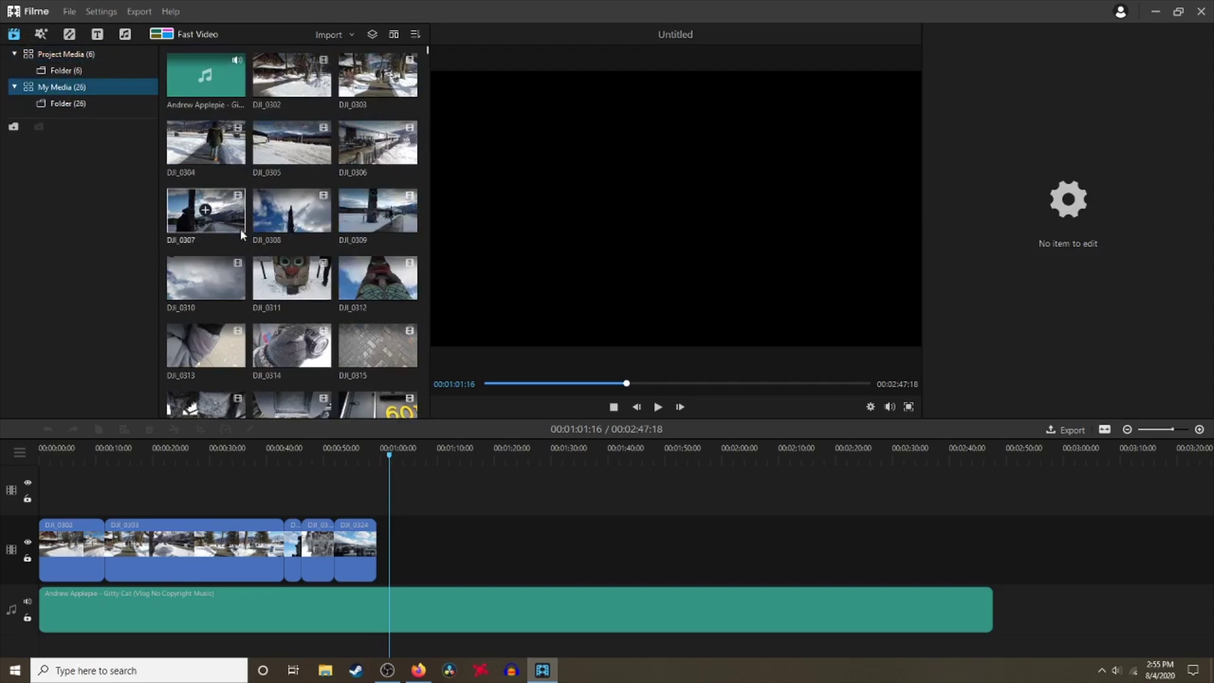
pyautogui.click(74, 105)
pyautogui.click(41, 34)
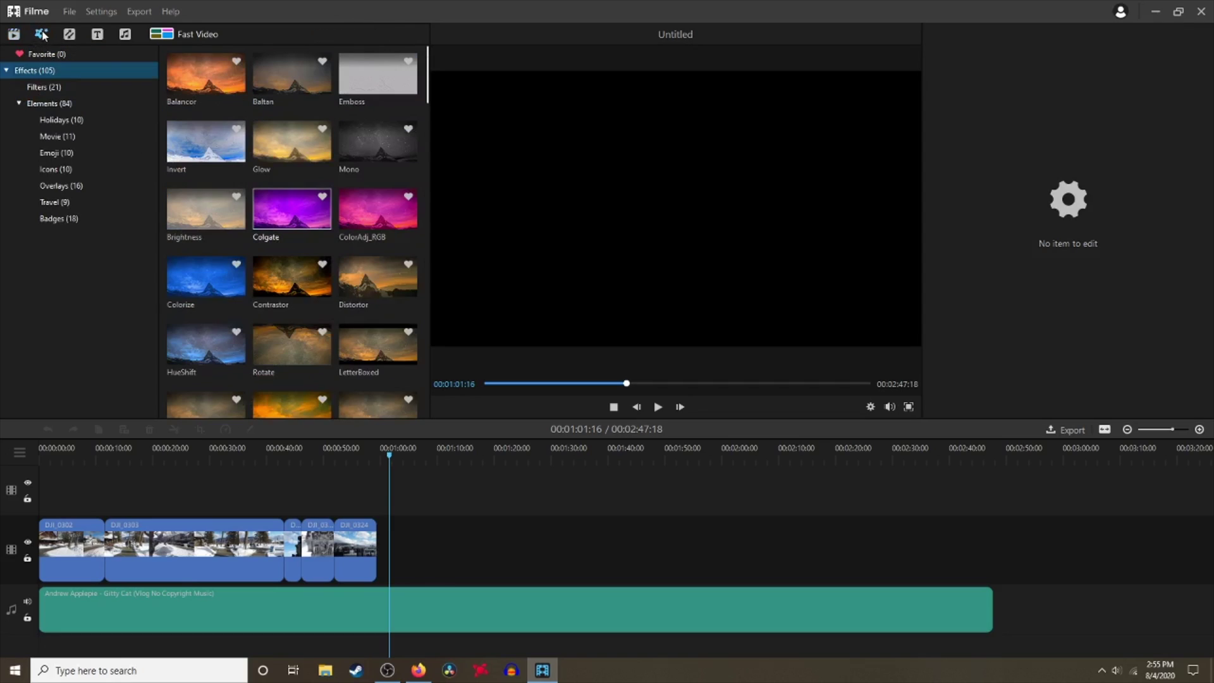
# - Browse the Filters effects, then scroll through the Elements overlays
pyautogui.click(92, 87)
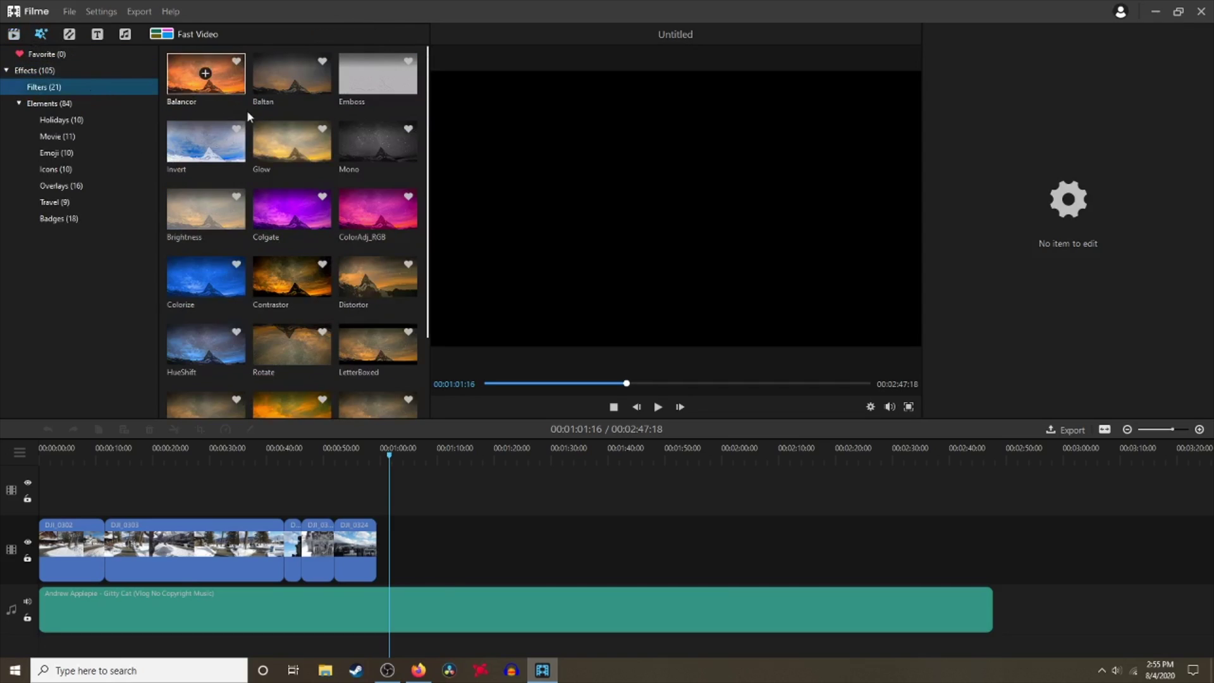
pyautogui.scroll(-3, 272, 177)
pyautogui.scroll(3, 307, 241)
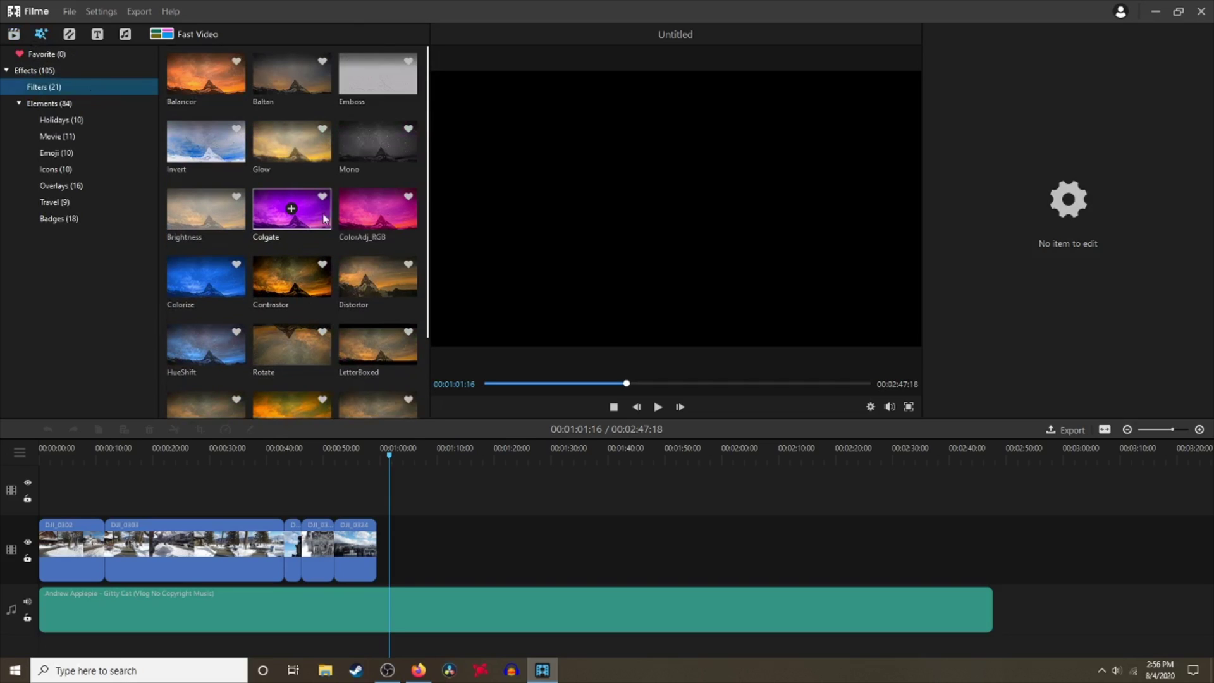
pyautogui.click(60, 106)
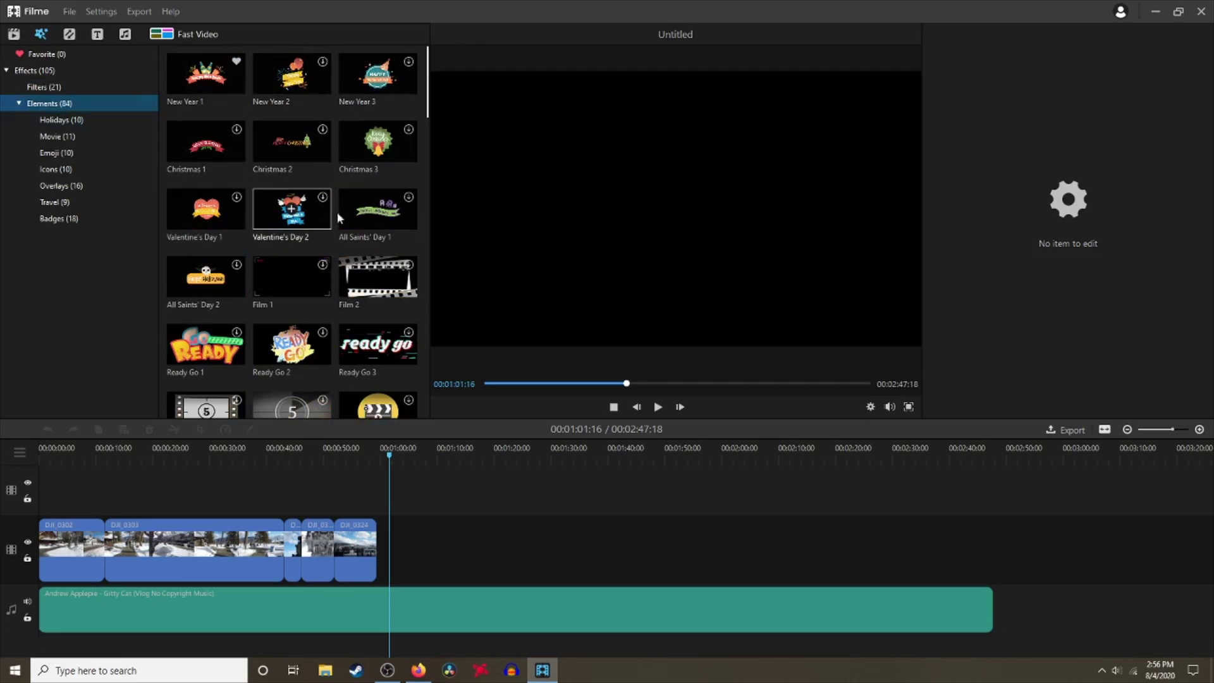
pyautogui.scroll(-2, 369, 296)
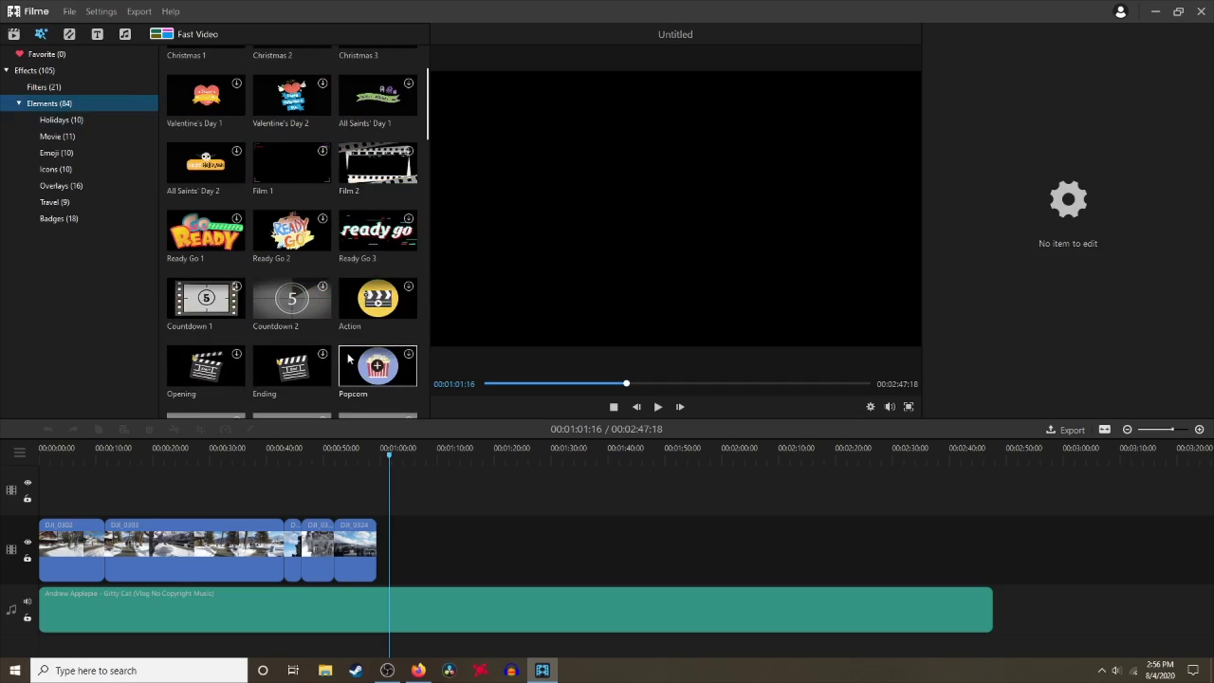
pyautogui.scroll(-3, 347, 354)
pyautogui.scroll(-2, 350, 335)
pyautogui.scroll(-2, 353, 335)
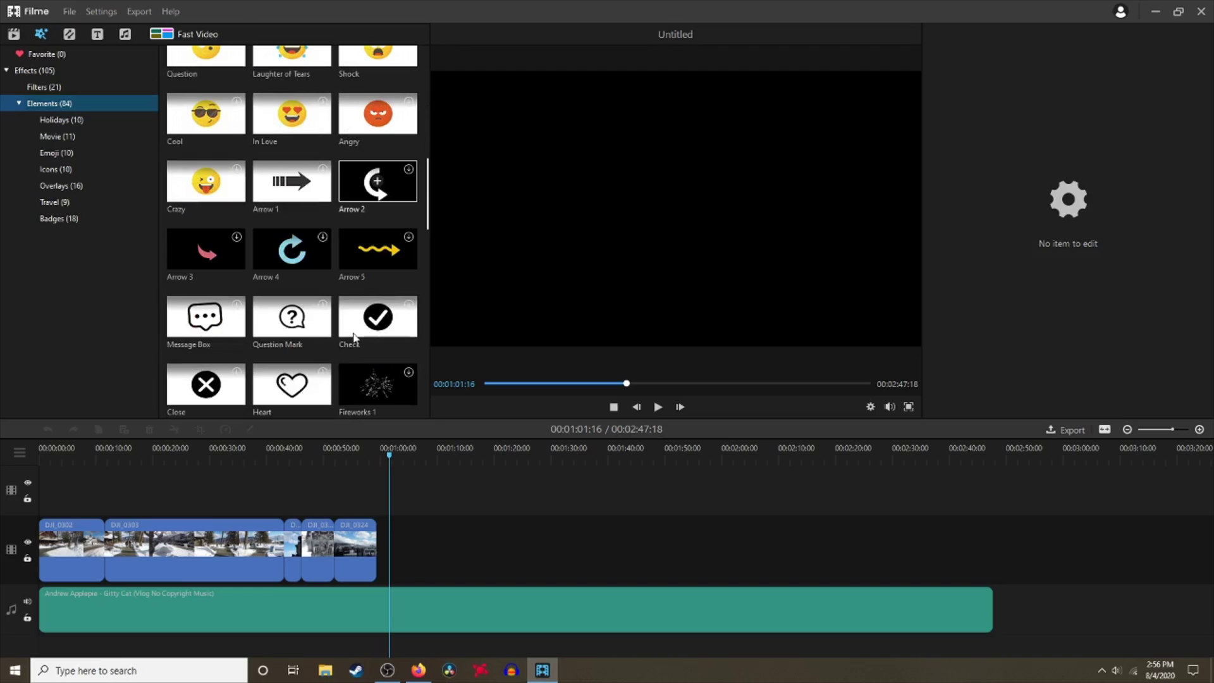
pyautogui.scroll(-7, 353, 316)
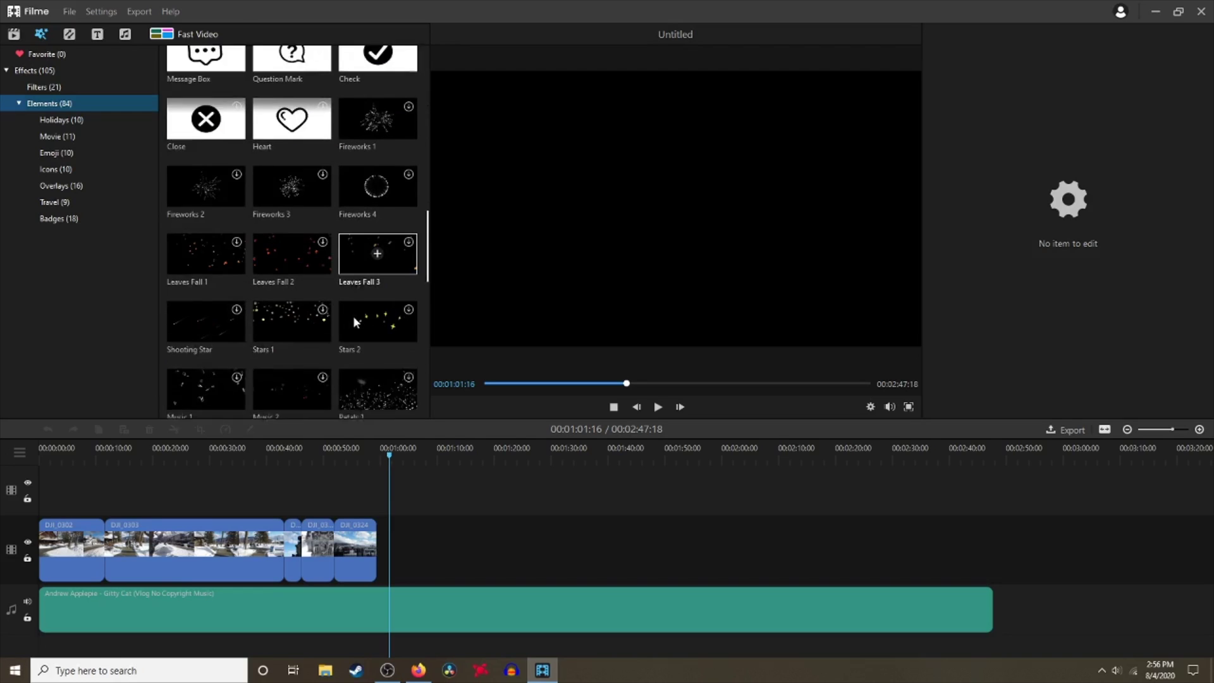
pyautogui.scroll(-3, 356, 321)
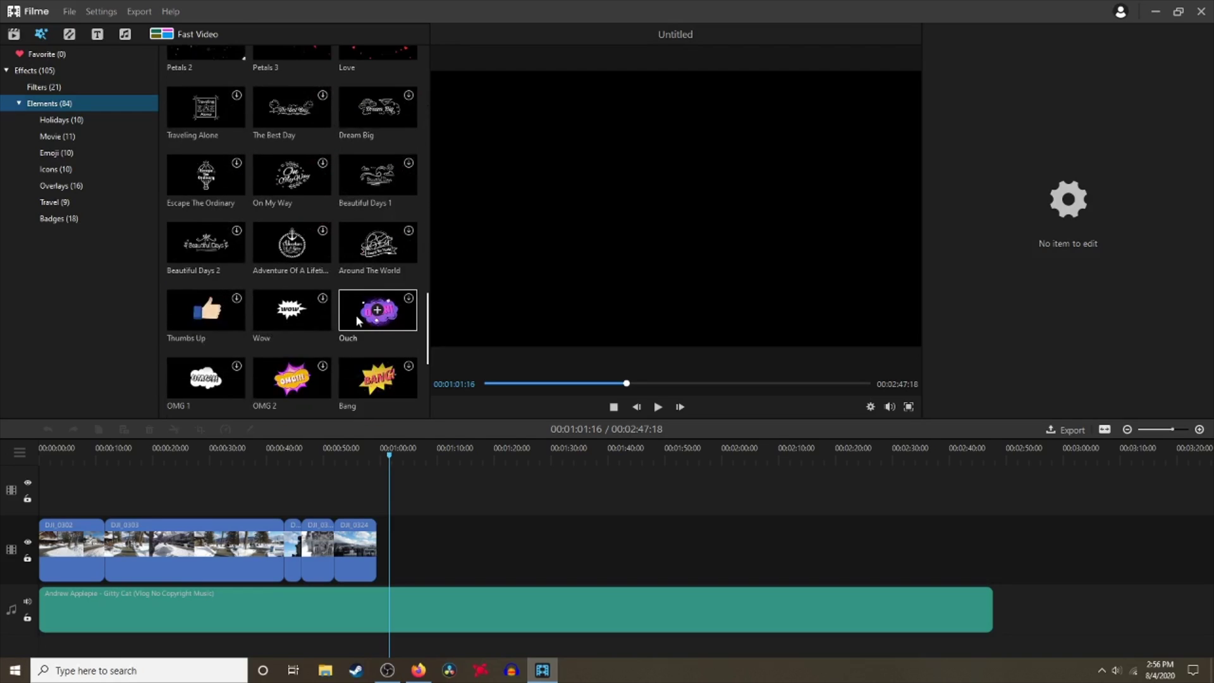
pyautogui.scroll(-1, 357, 321)
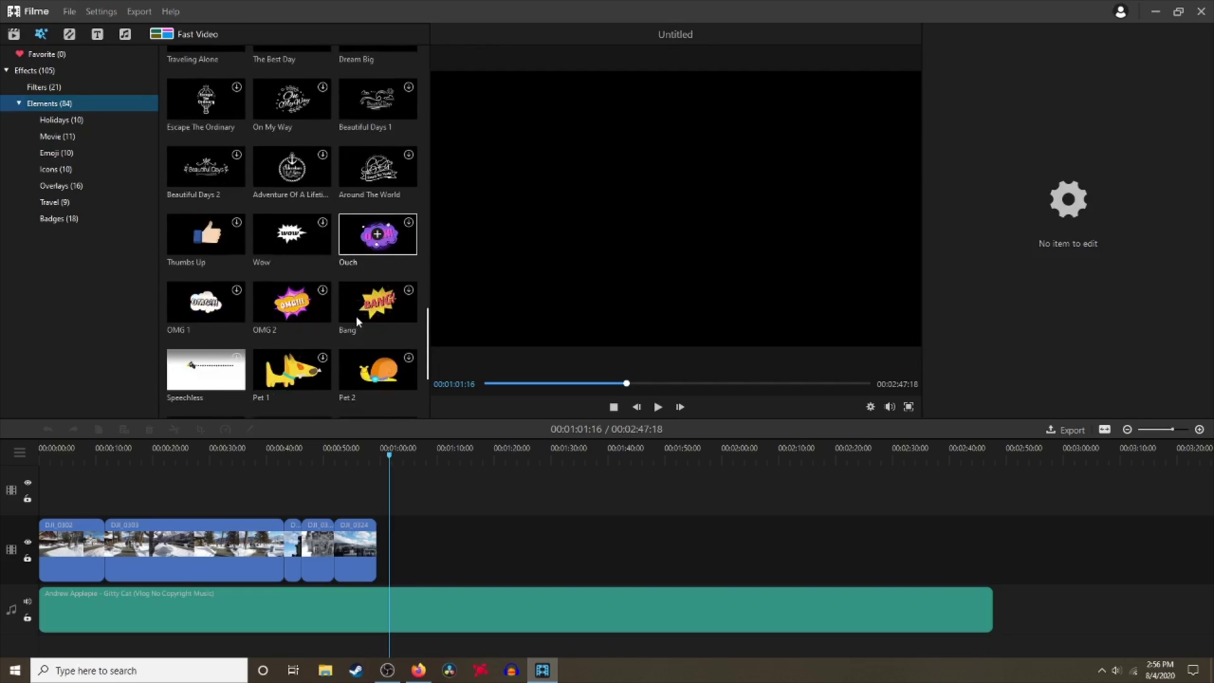
pyautogui.scroll(-3, 356, 317)
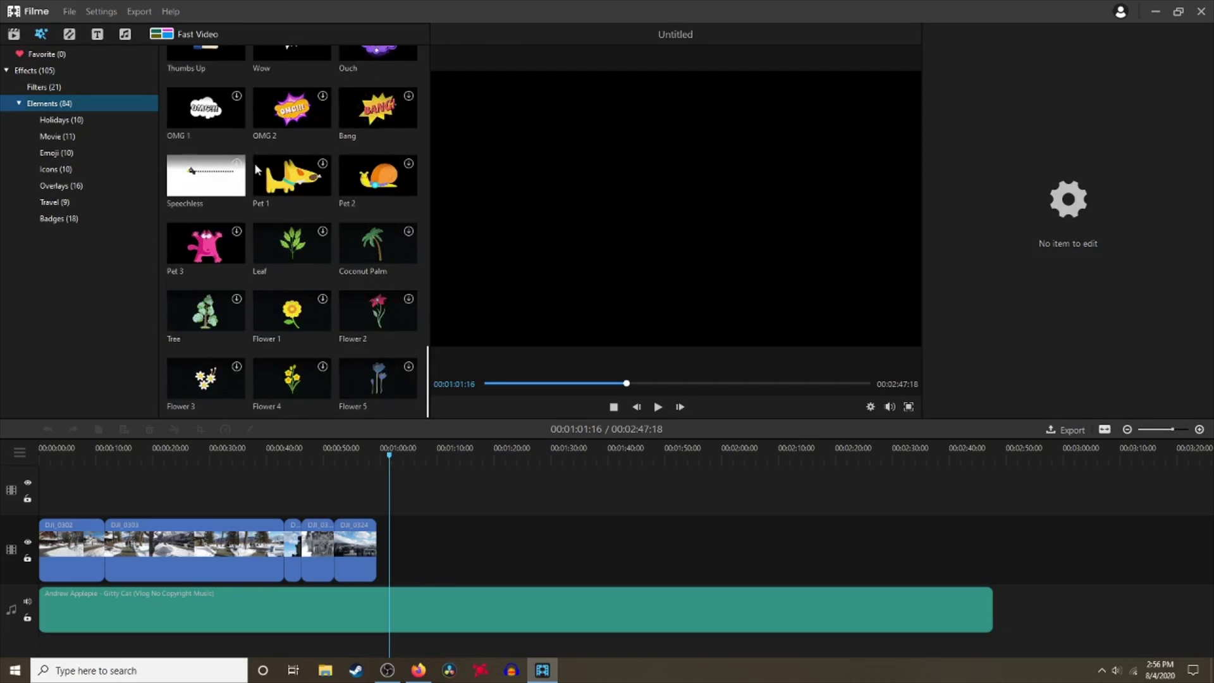
# - Browse the Holidays, Movie, Emoji, Icons, Travel and Badges element categories, then show Transitions
pyautogui.click(77, 122)
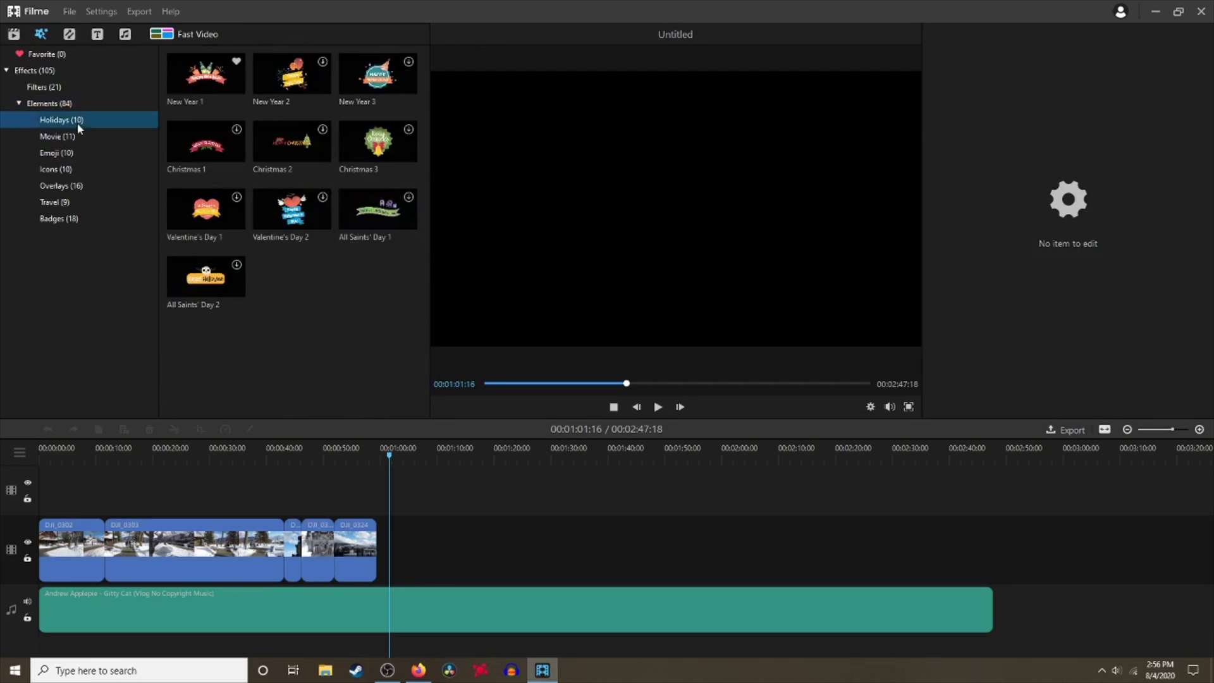
pyautogui.click(74, 150)
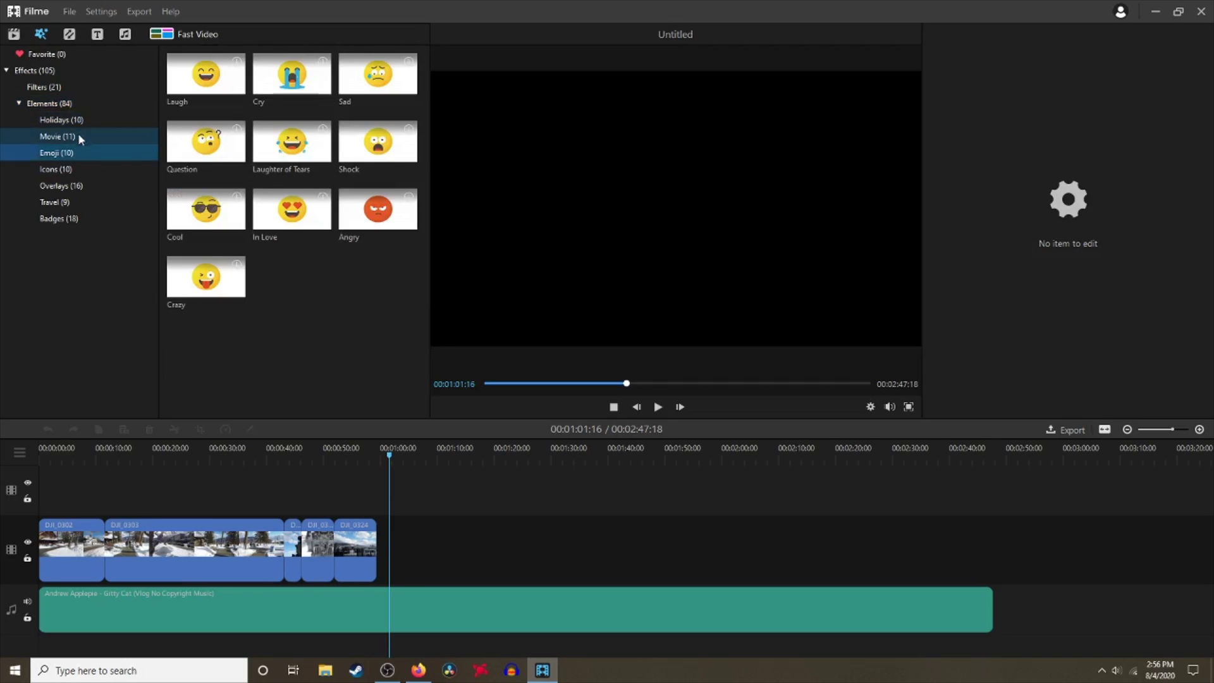
pyautogui.click(78, 134)
pyautogui.click(76, 153)
pyautogui.click(75, 169)
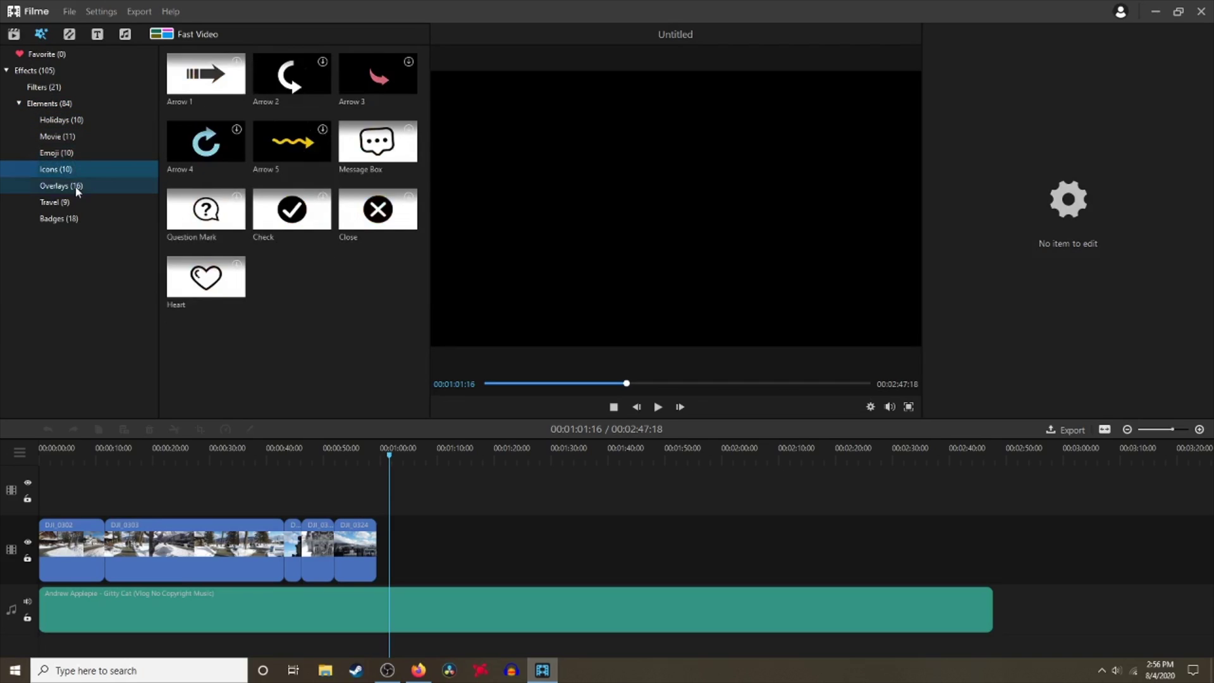
pyautogui.click(74, 201)
pyautogui.click(73, 218)
pyautogui.click(69, 34)
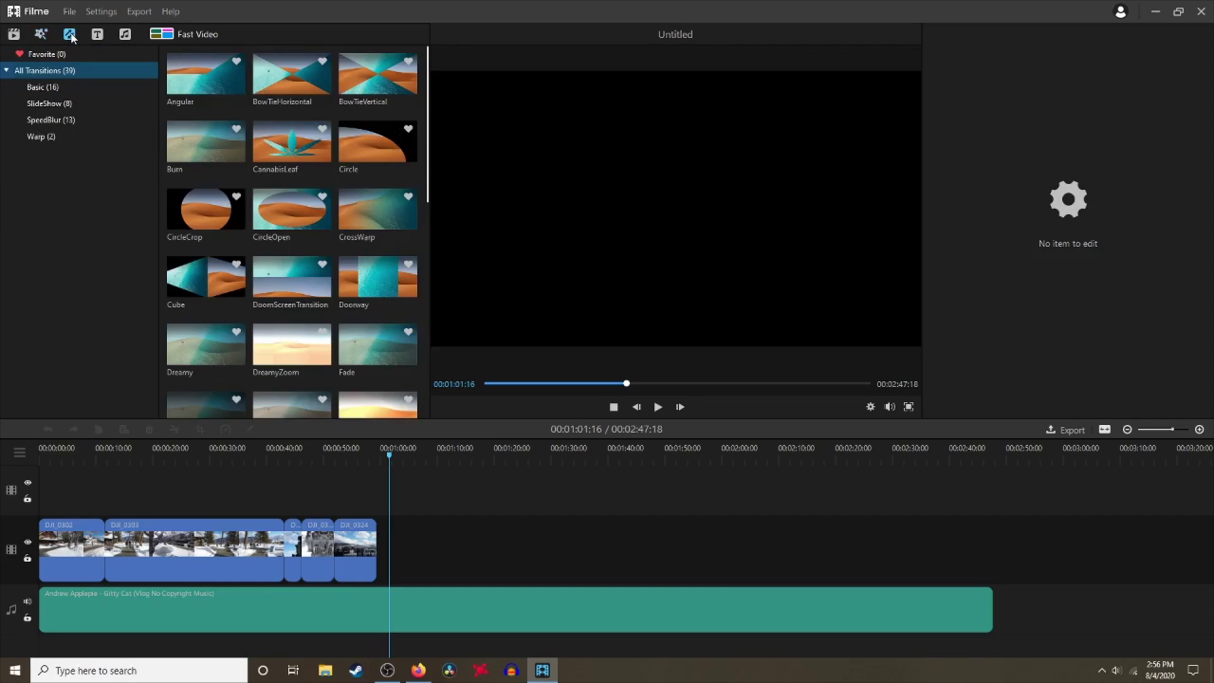
# - Browse the Basic, SlideShow, SpeedBlur and Warp transitions, then view the empty Favorite list
pyautogui.click(50, 87)
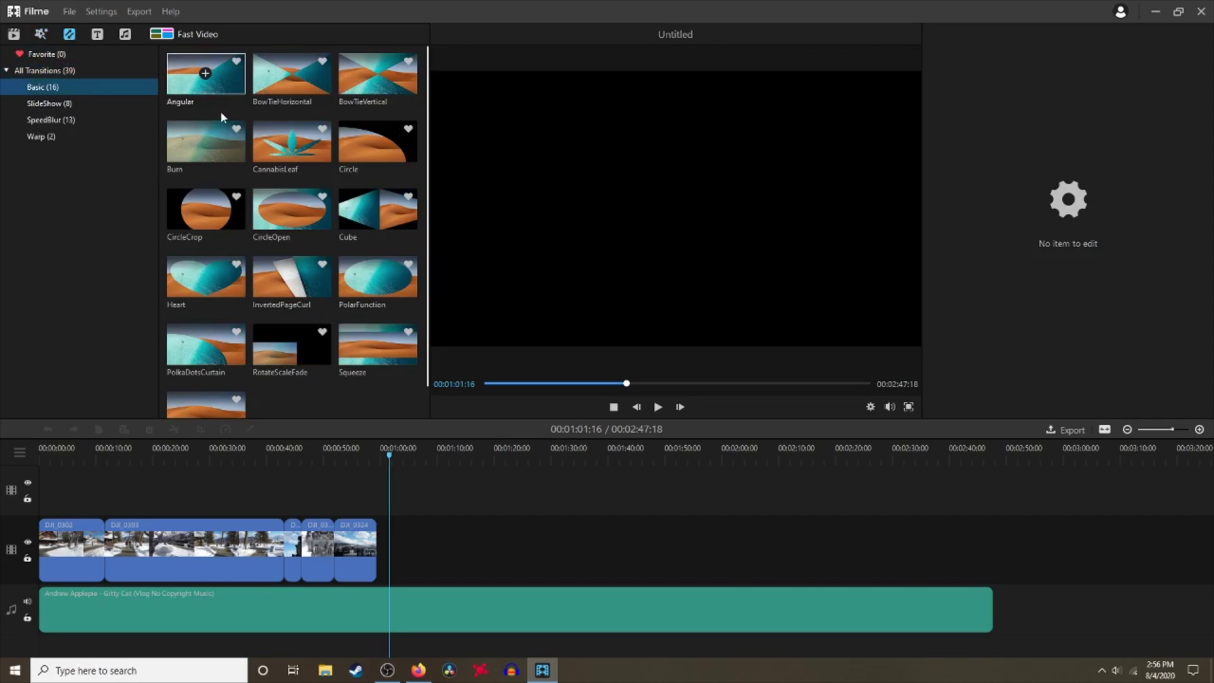
pyautogui.click(86, 106)
pyautogui.click(88, 115)
pyautogui.click(89, 136)
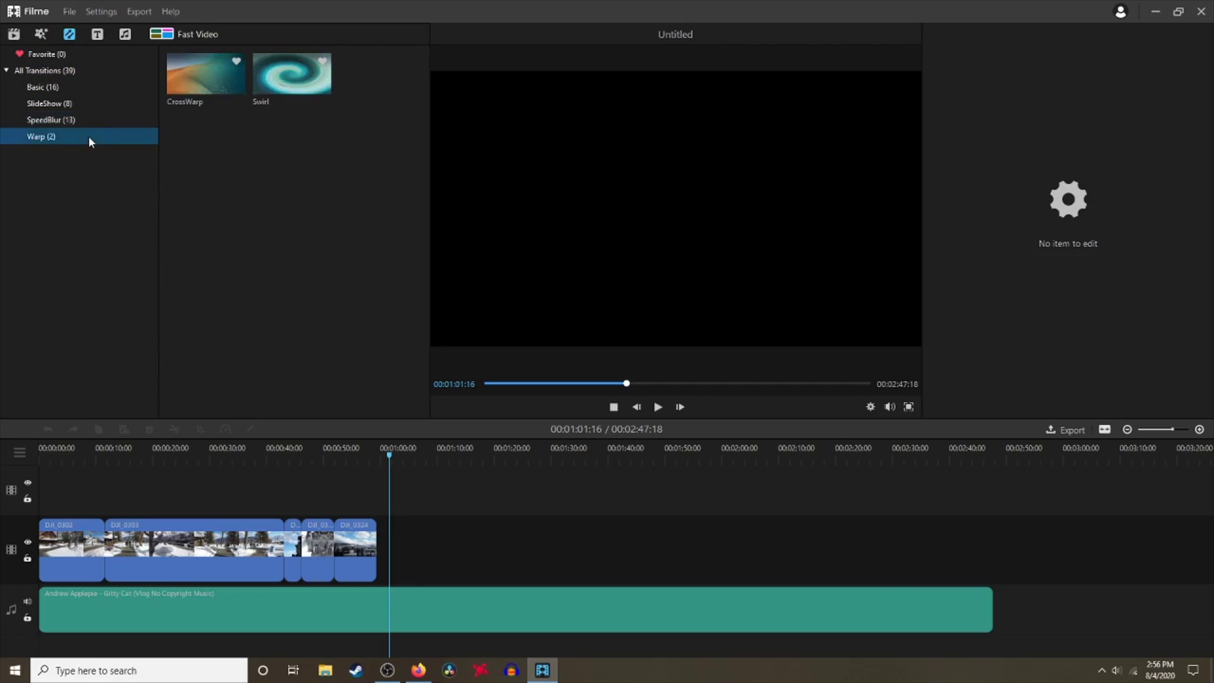
pyautogui.click(60, 87)
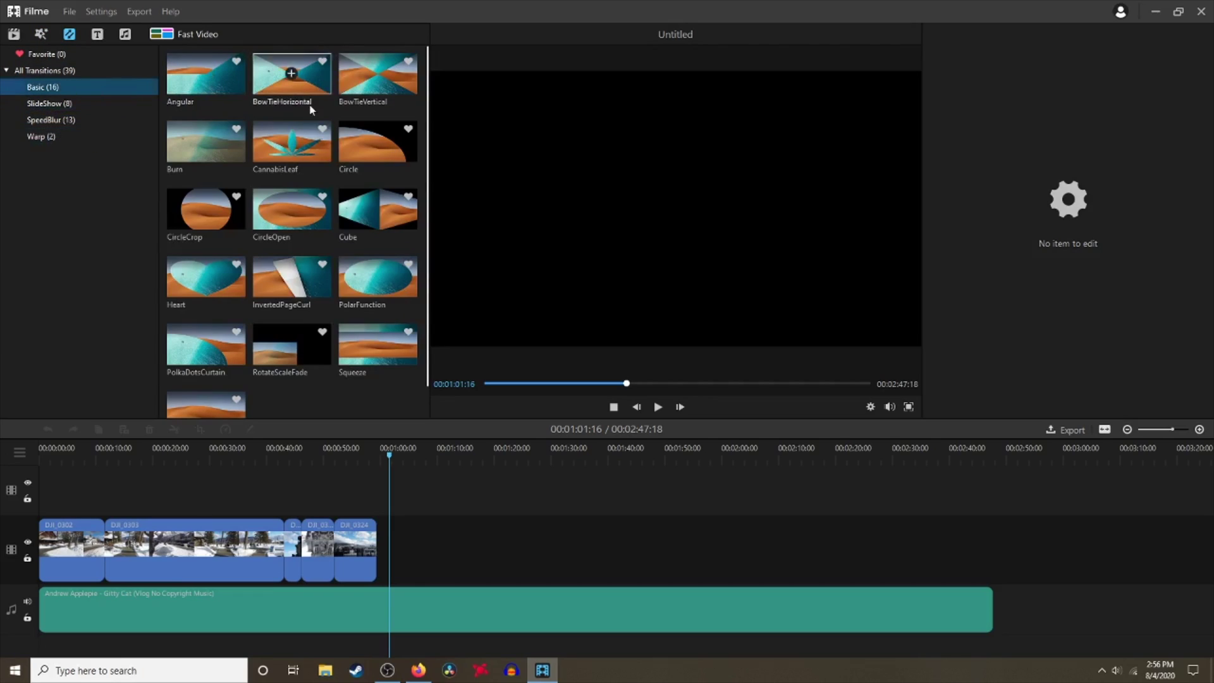
pyautogui.scroll(-1, 284, 277)
pyautogui.scroll(1, 274, 284)
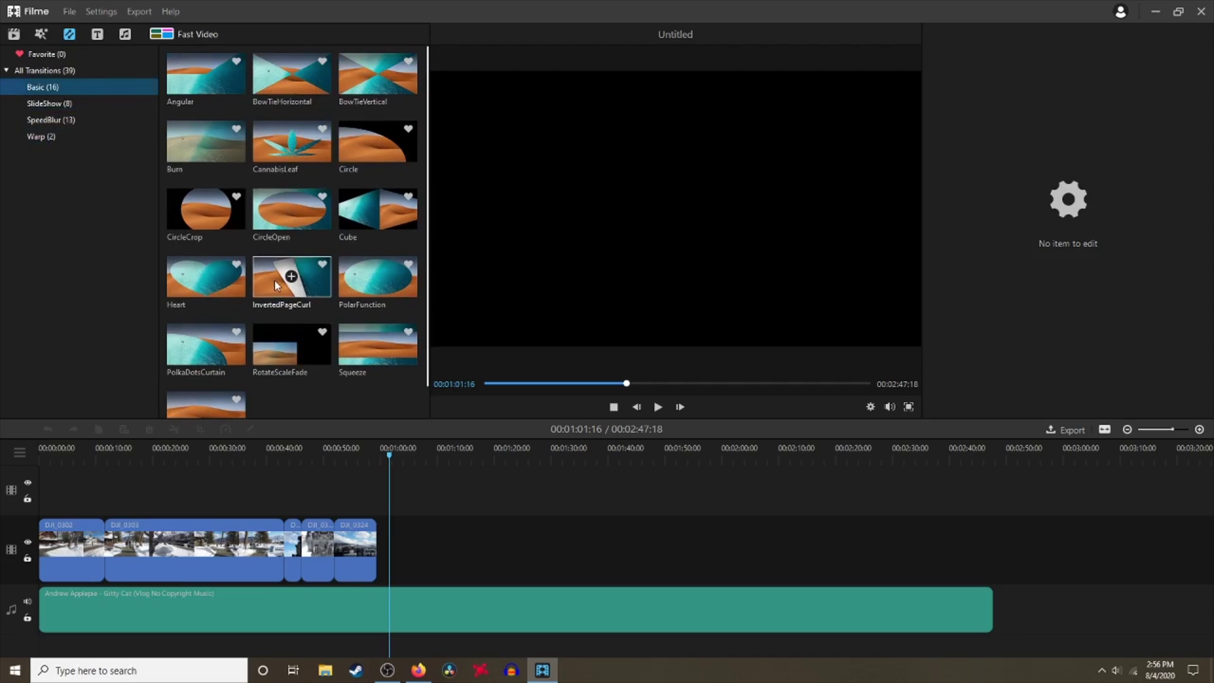
pyautogui.click(60, 55)
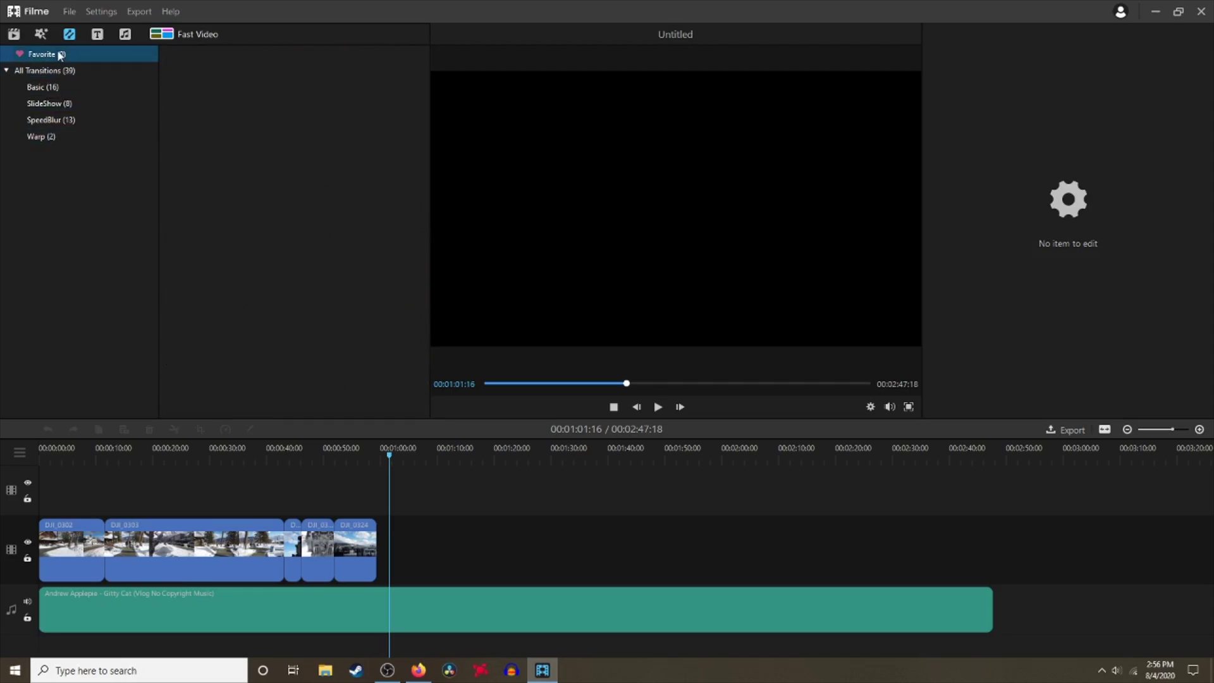
# - Browse the Titles, Bottom Subtitles and End Subtitles text templates, returning to all 11
pyautogui.click(97, 35)
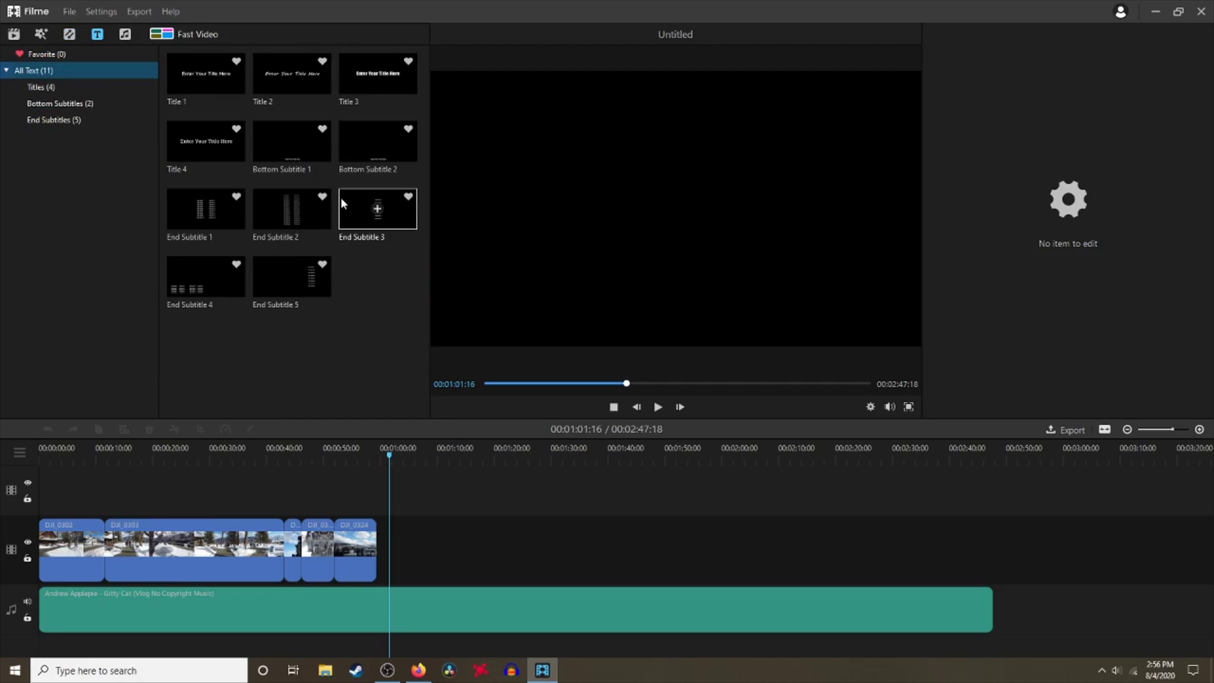
pyautogui.moveTo(267, 287)
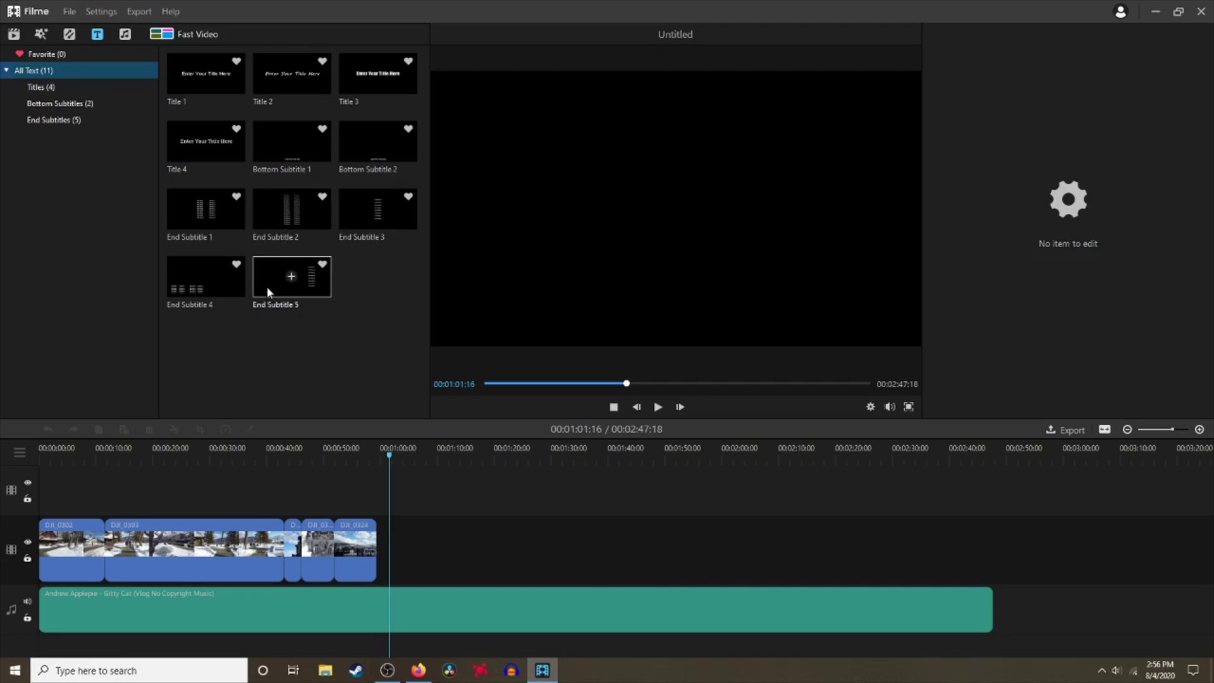
pyautogui.click(68, 86)
pyautogui.click(69, 104)
pyautogui.click(75, 121)
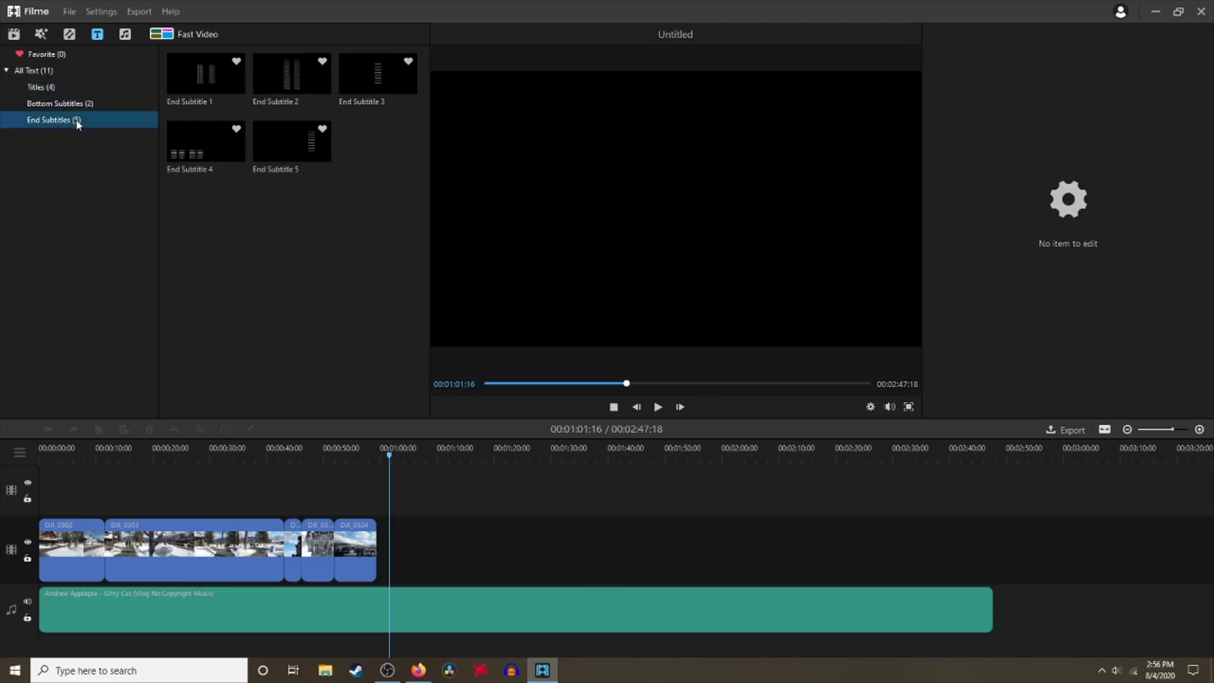
pyautogui.click(78, 85)
pyautogui.click(77, 74)
# - Look over the Audio library's 51 music tracks and show the Sound Effect category (28)
pyautogui.click(127, 34)
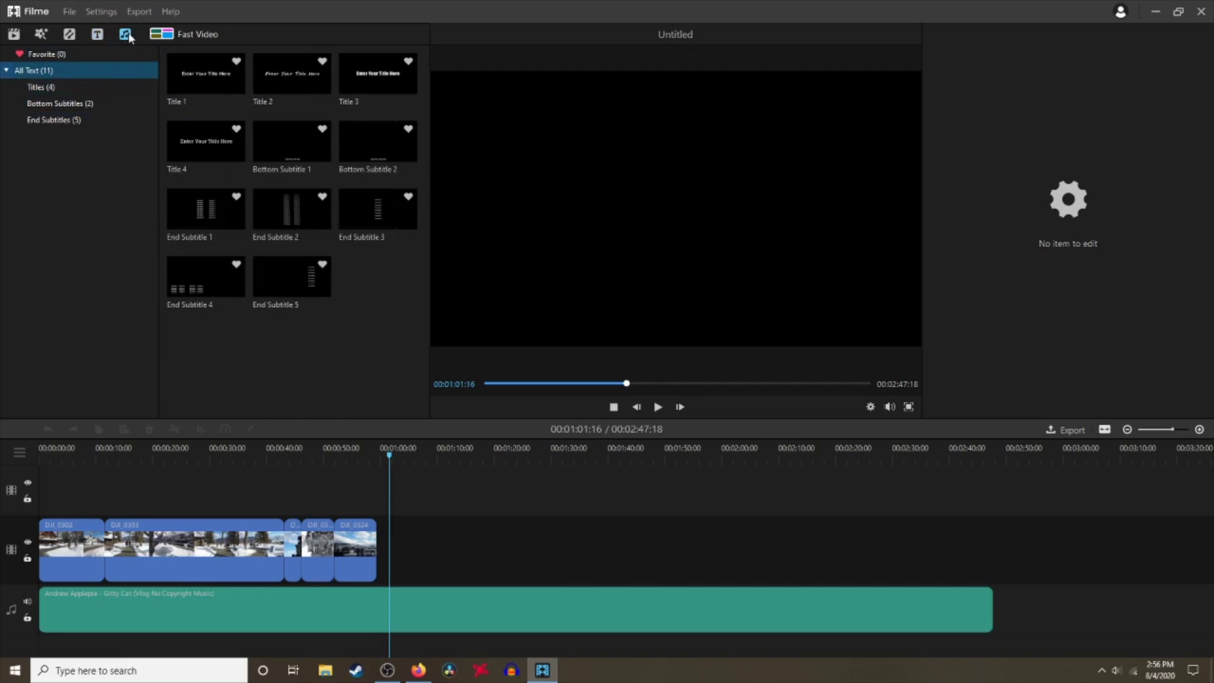
pyautogui.moveTo(298, 85)
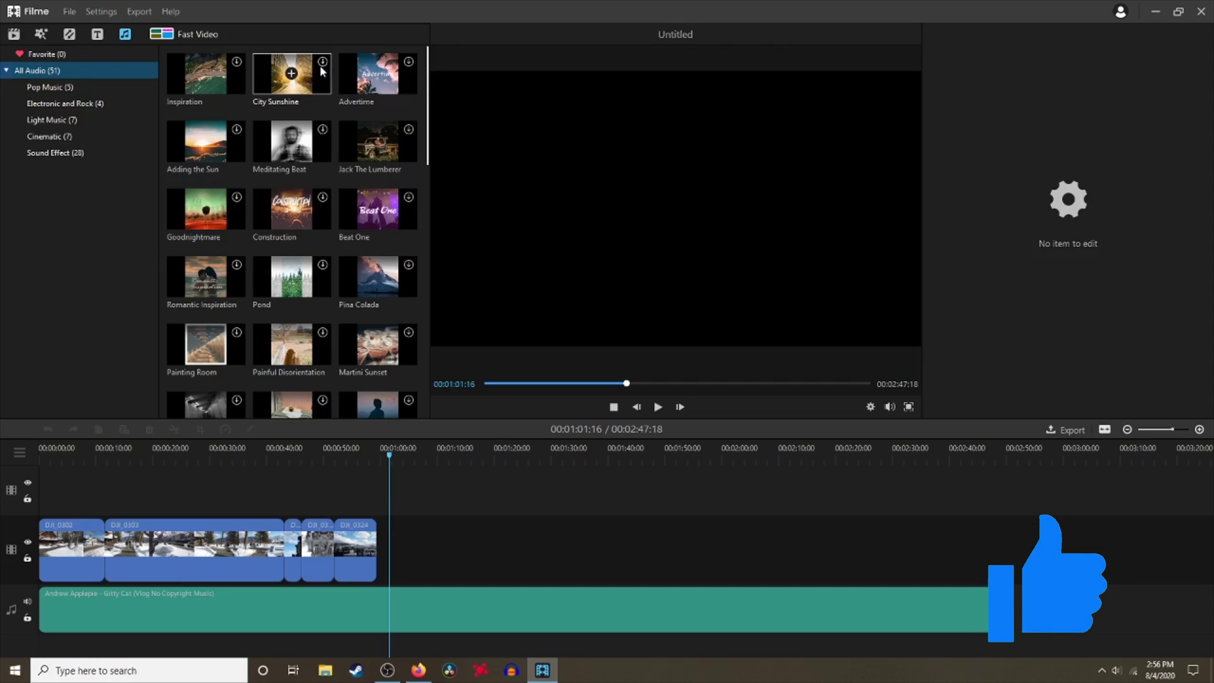
pyautogui.moveTo(184, 83)
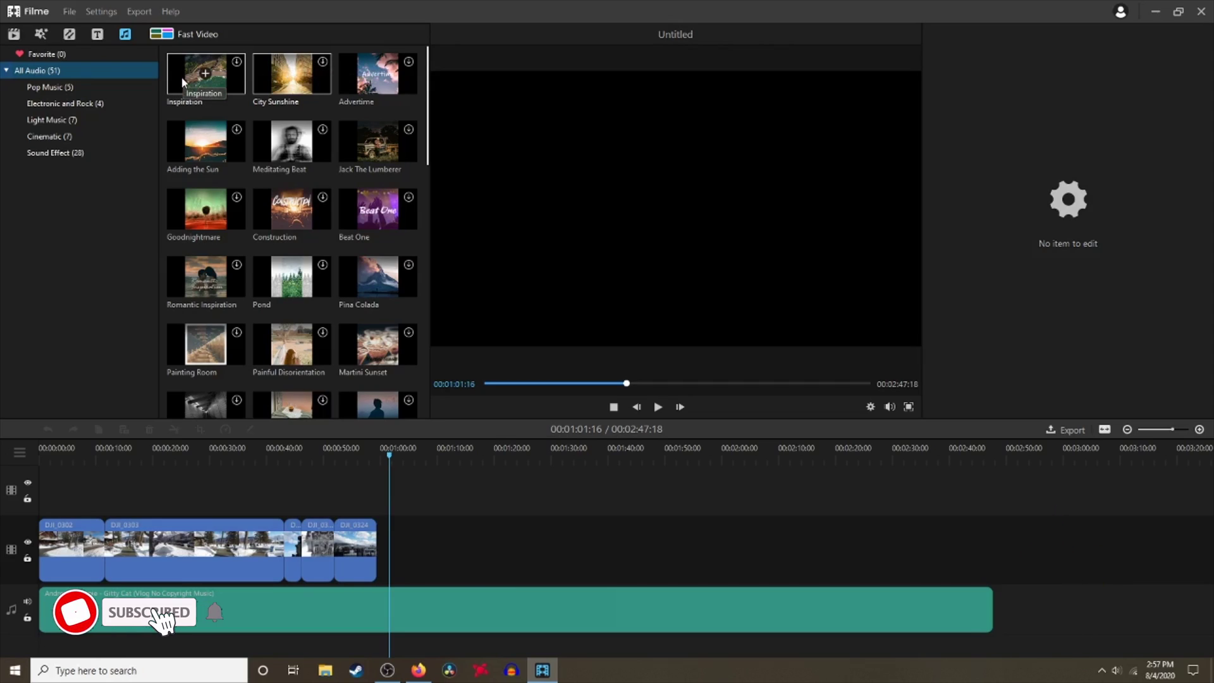
pyautogui.click(74, 155)
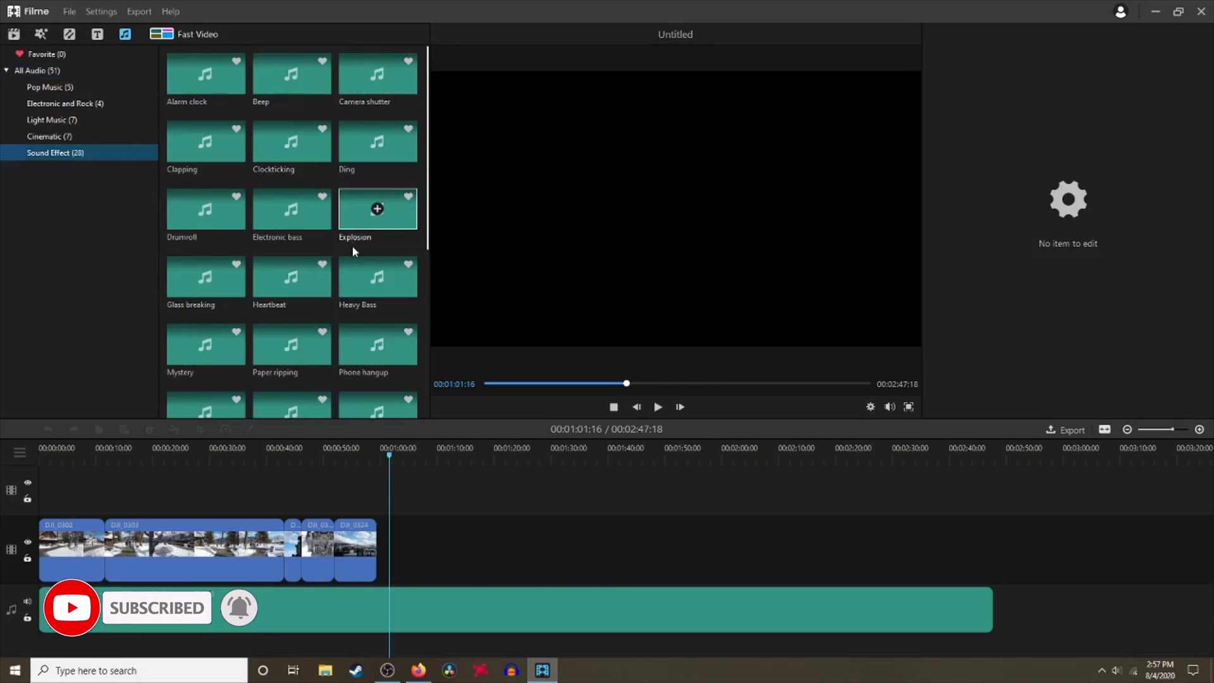
# - Insert the Electronic bass sound effect at the playhead
pyautogui.scroll(-5, 283, 203)
pyautogui.scroll(4, 283, 202)
pyautogui.scroll(1, 283, 202)
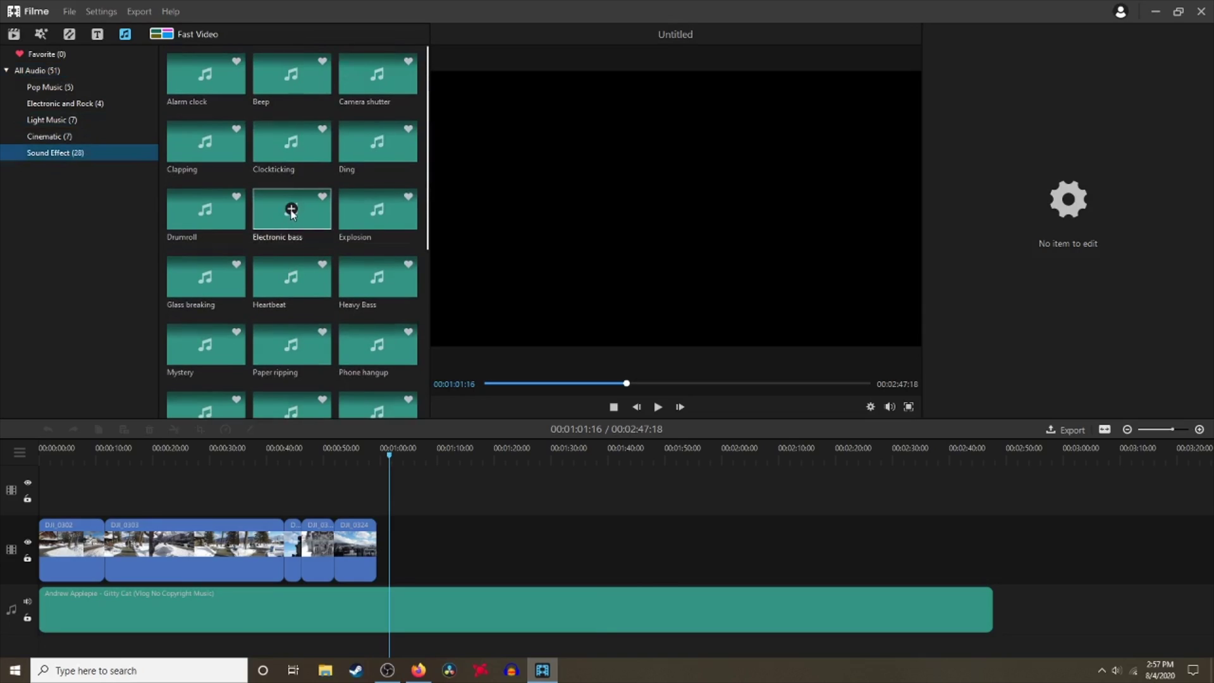
pyautogui.click(292, 211)
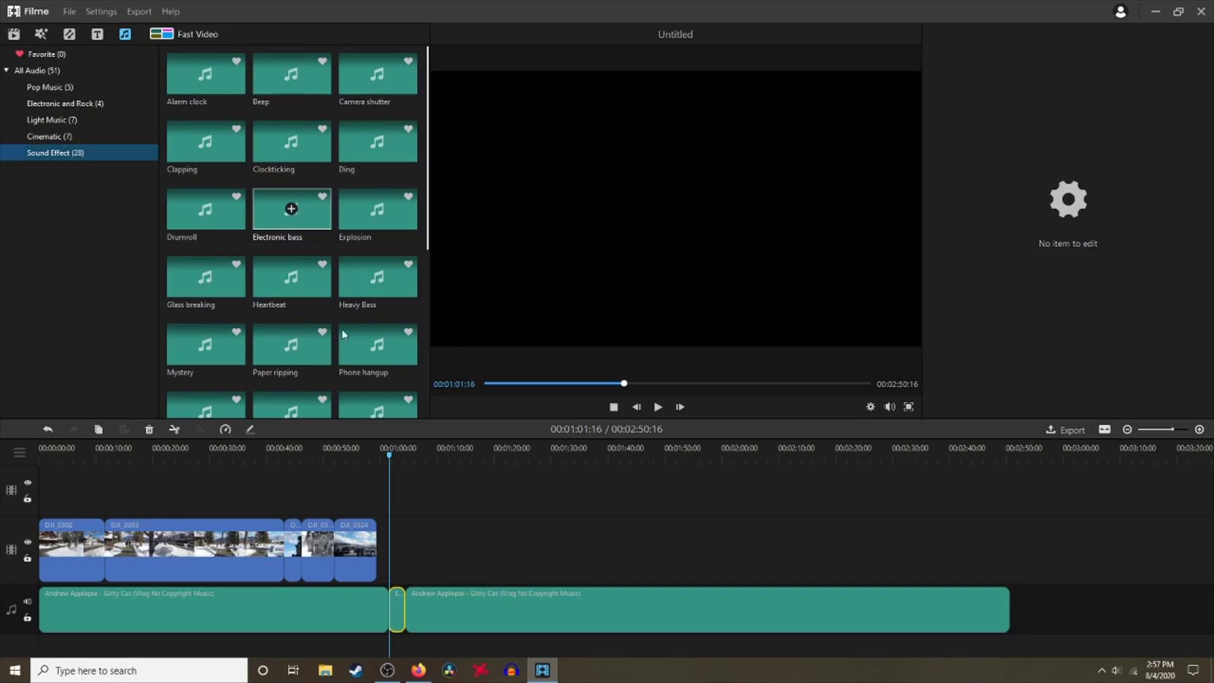
# - Play and stop the preview, delete the Electronic bass clip, then undo once
pyautogui.click(657, 407)
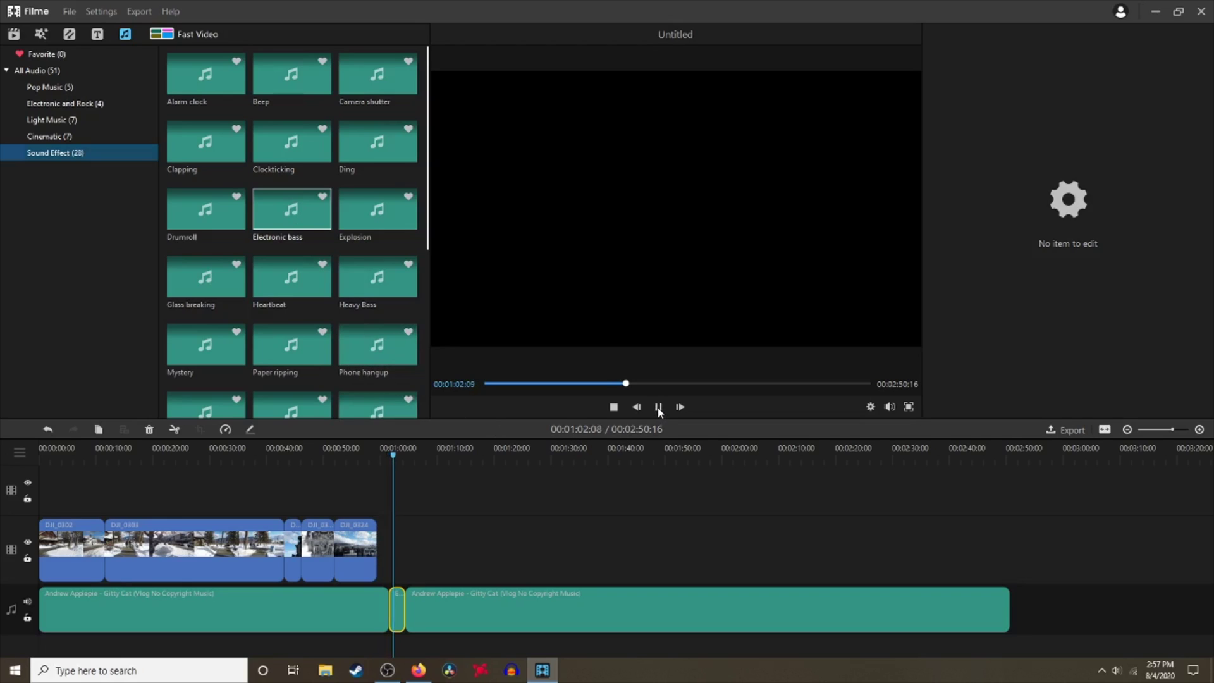
pyautogui.click(658, 407)
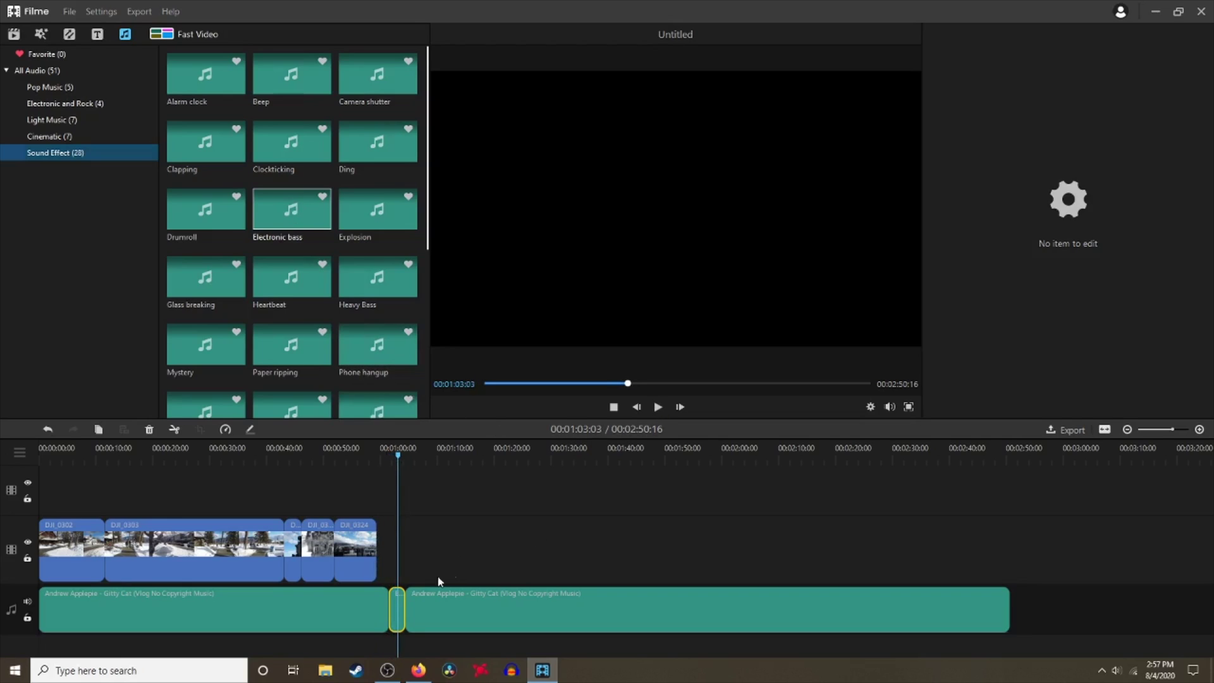
pyautogui.press('Delete')
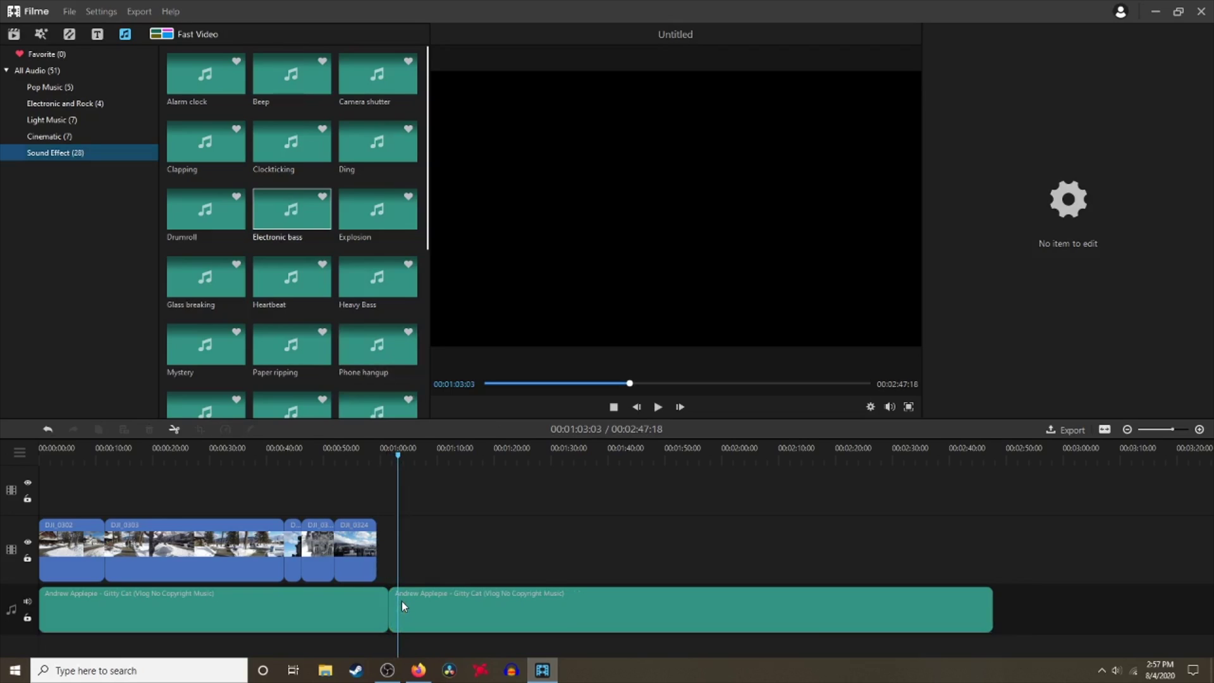
pyautogui.hotkey('ctrl', 'z')
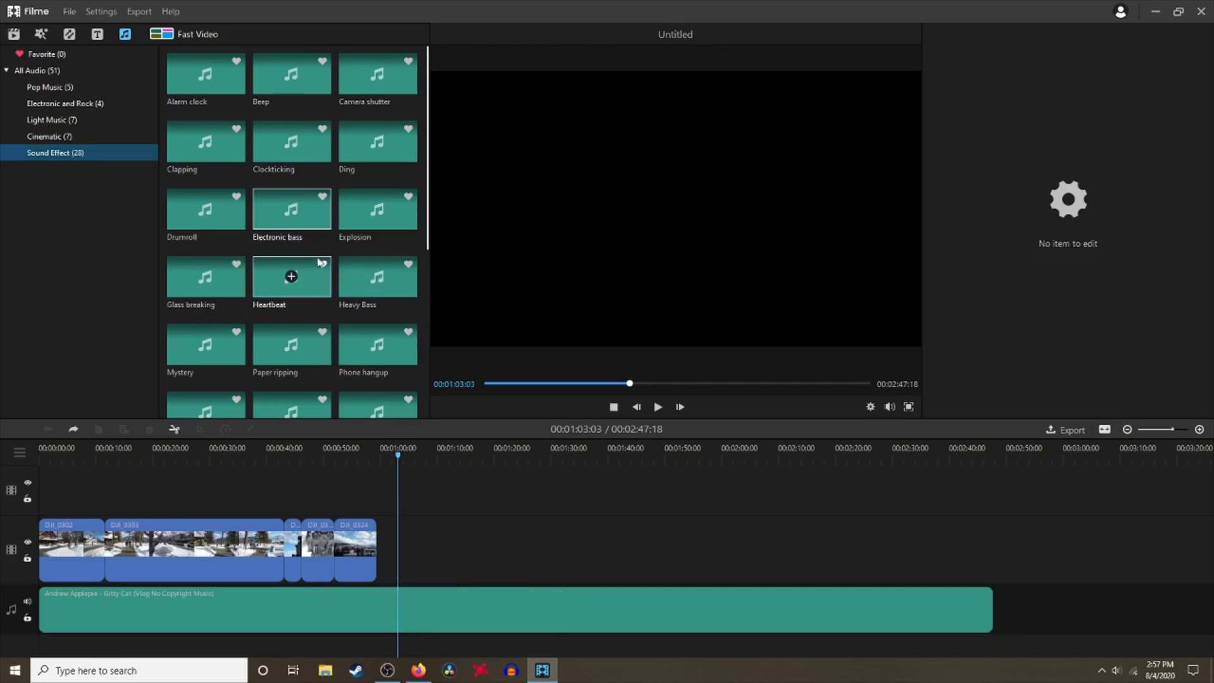
# - Open the Fast Video template picker
pyautogui.scroll(-3, 326, 267)
pyautogui.scroll(3, 331, 269)
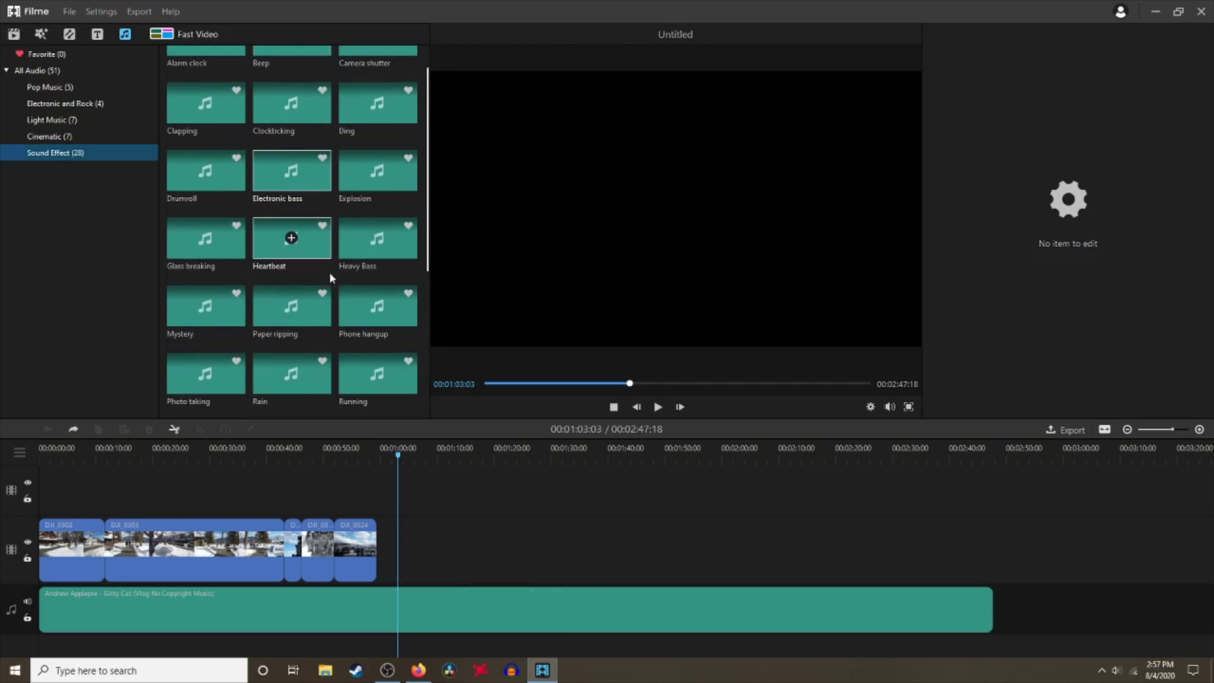
pyautogui.click(169, 39)
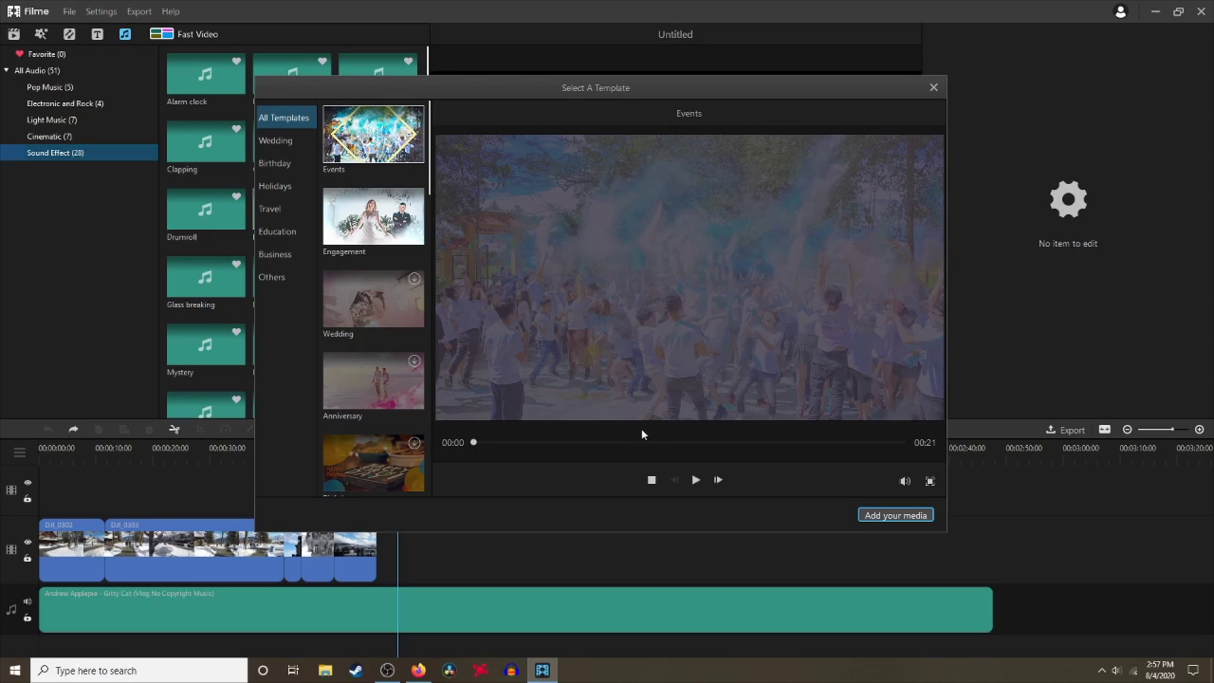
# - Play the 00:21 Events template sample, then move on to adding your own media
pyautogui.click(684, 478)
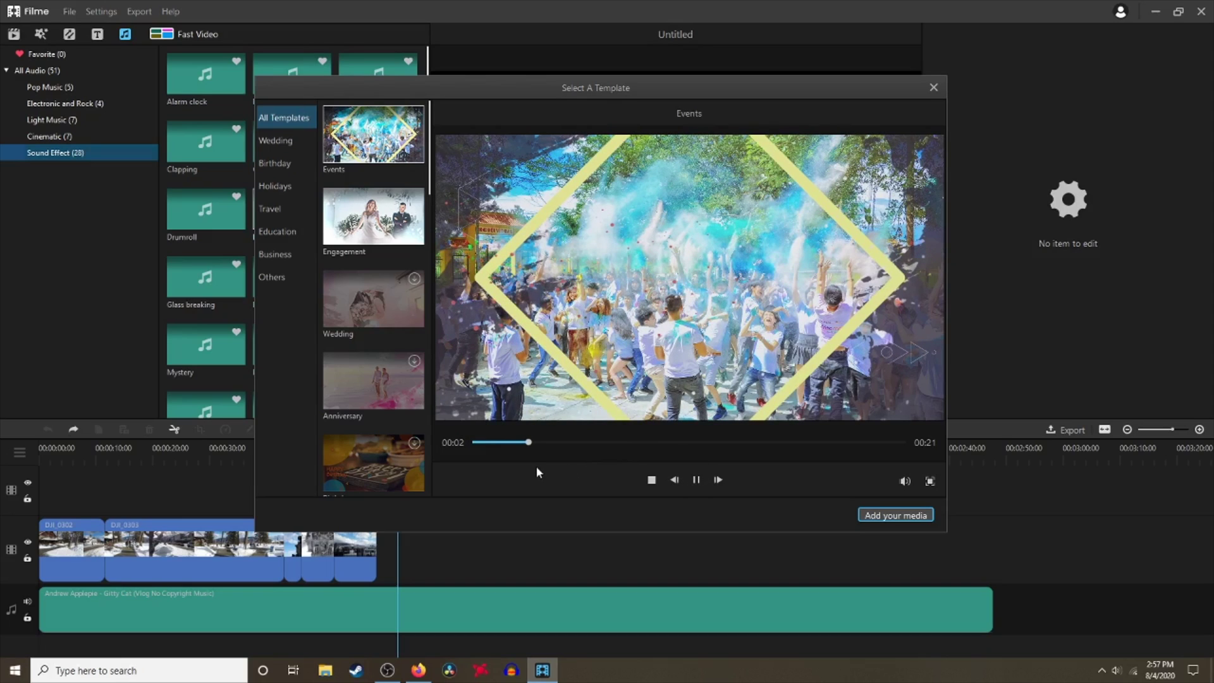
pyautogui.click(882, 515)
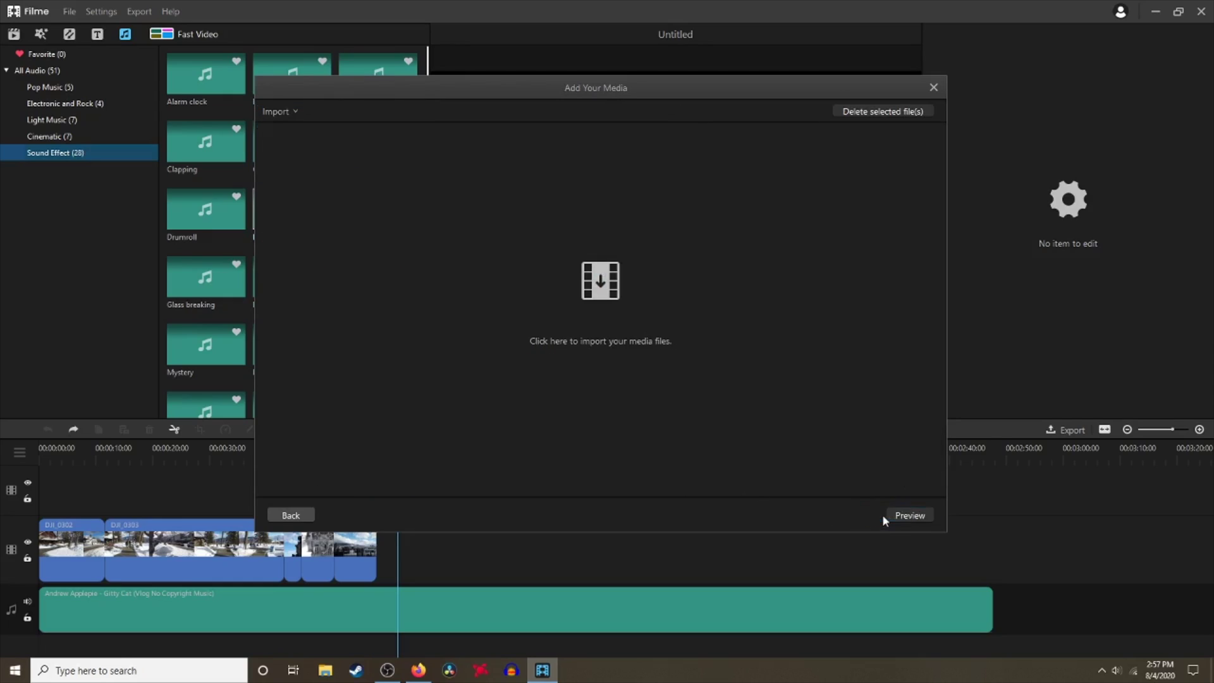
# - Import DJI_0302 from USB Drive (G:)\DCIM\100MEDIA into the template and preview it
pyautogui.click(561, 342)
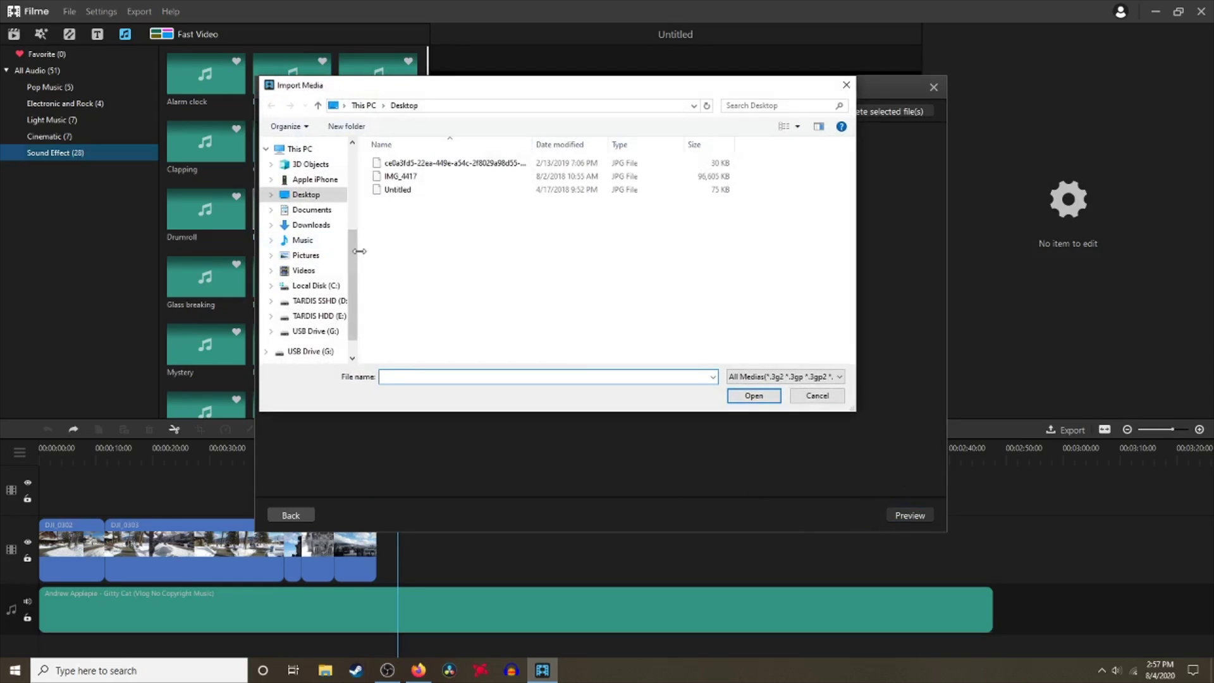
pyautogui.scroll(-1, 323, 278)
pyautogui.click(324, 316)
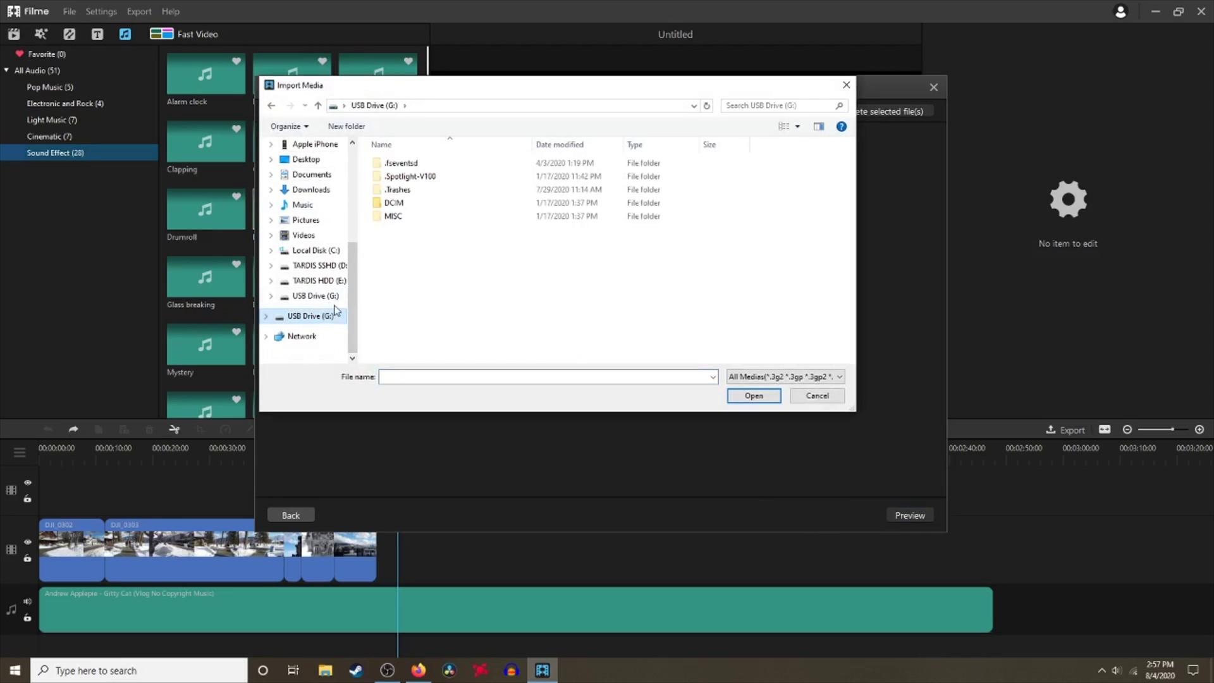
pyautogui.doubleClick(408, 202)
pyautogui.doubleClick(408, 163)
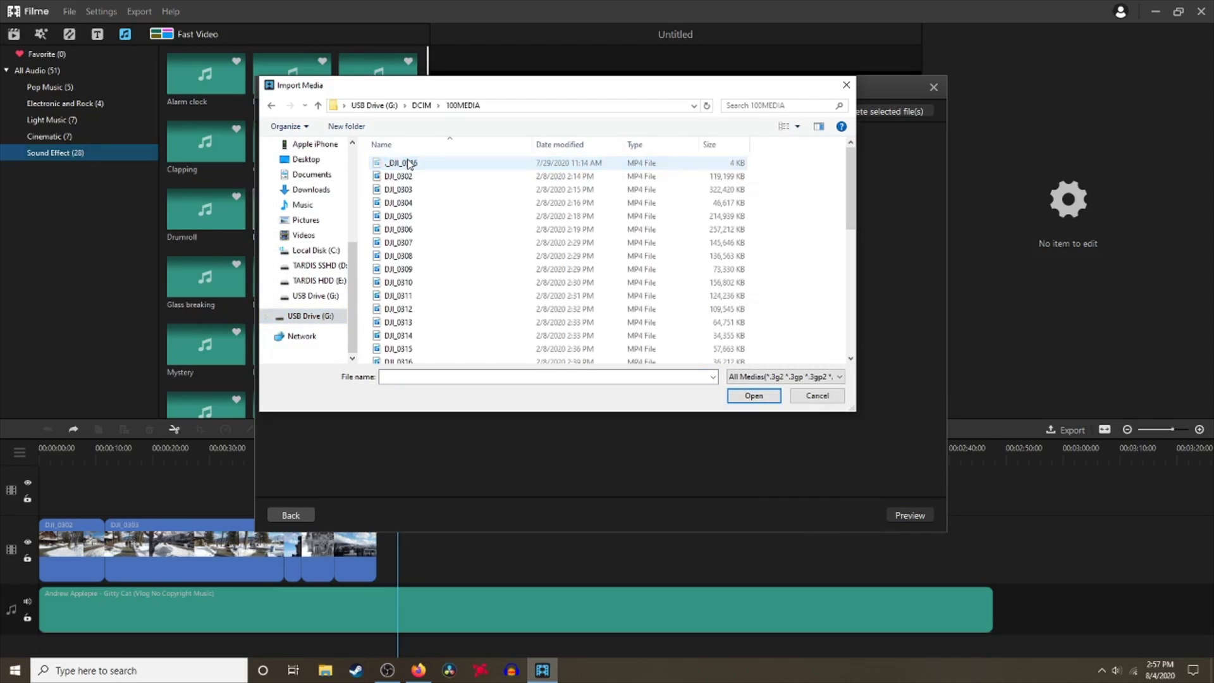
pyautogui.click(404, 176)
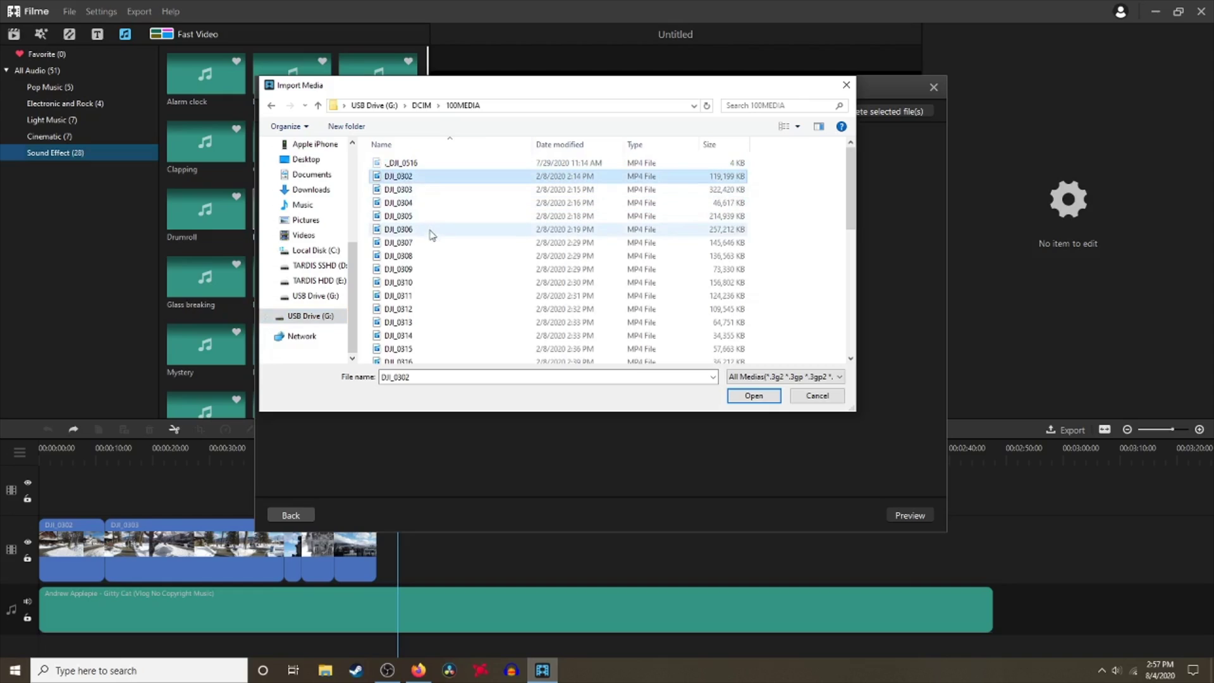
pyautogui.click(744, 397)
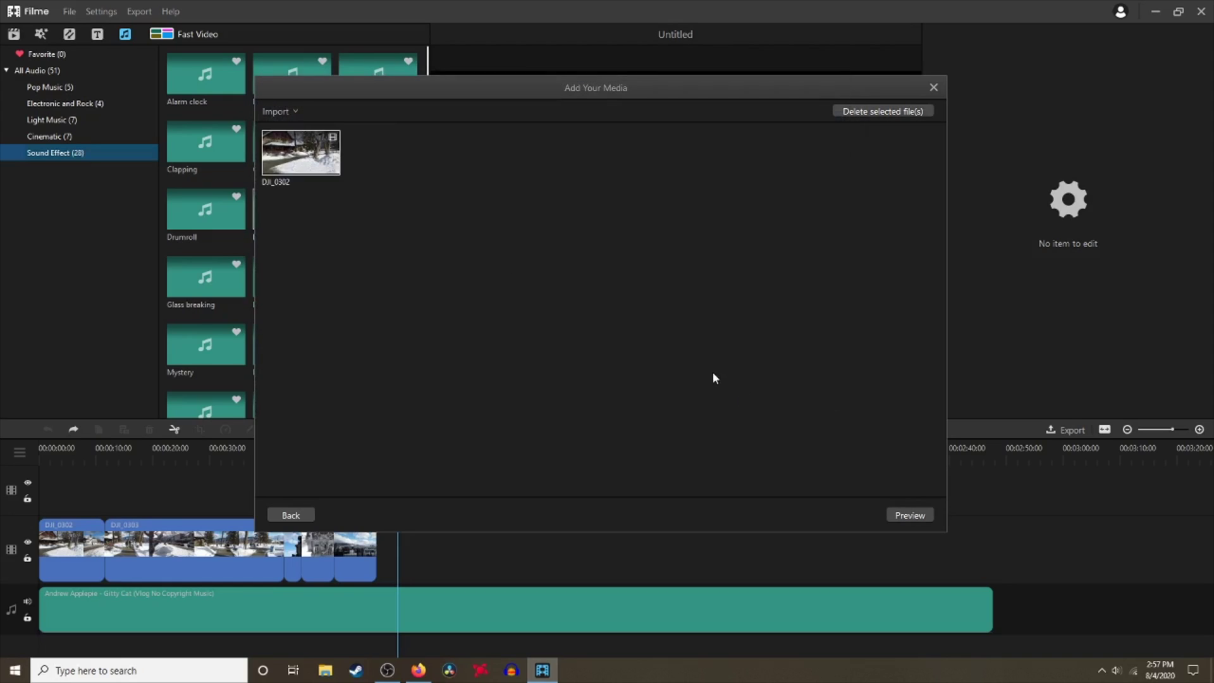
pyautogui.click(900, 513)
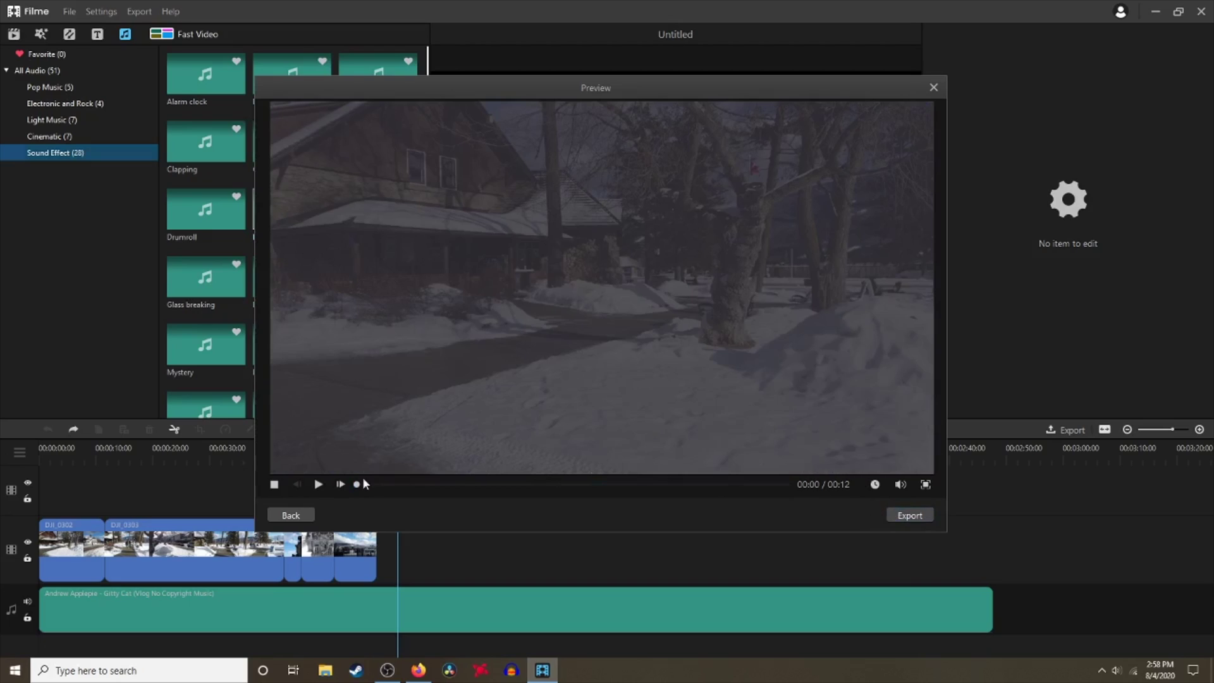
# - Go back, add DJI_0311 as a second clip, and preview the result
pyautogui.click(291, 515)
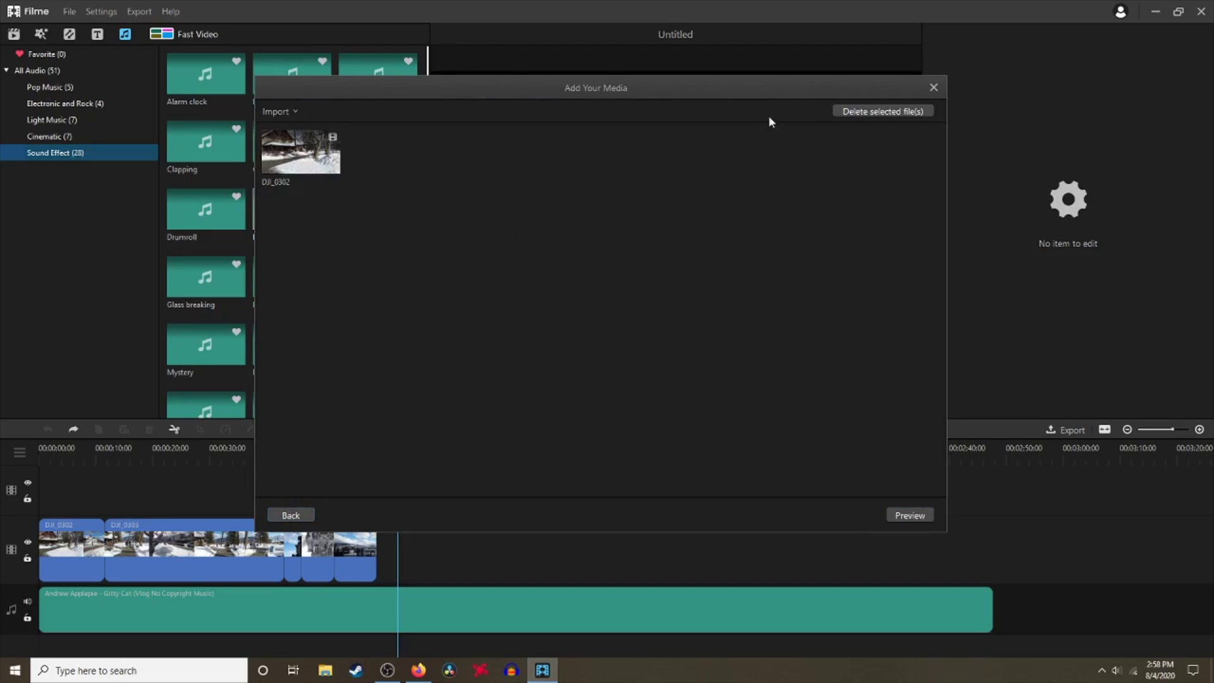
pyautogui.click(287, 124)
pyautogui.click(399, 297)
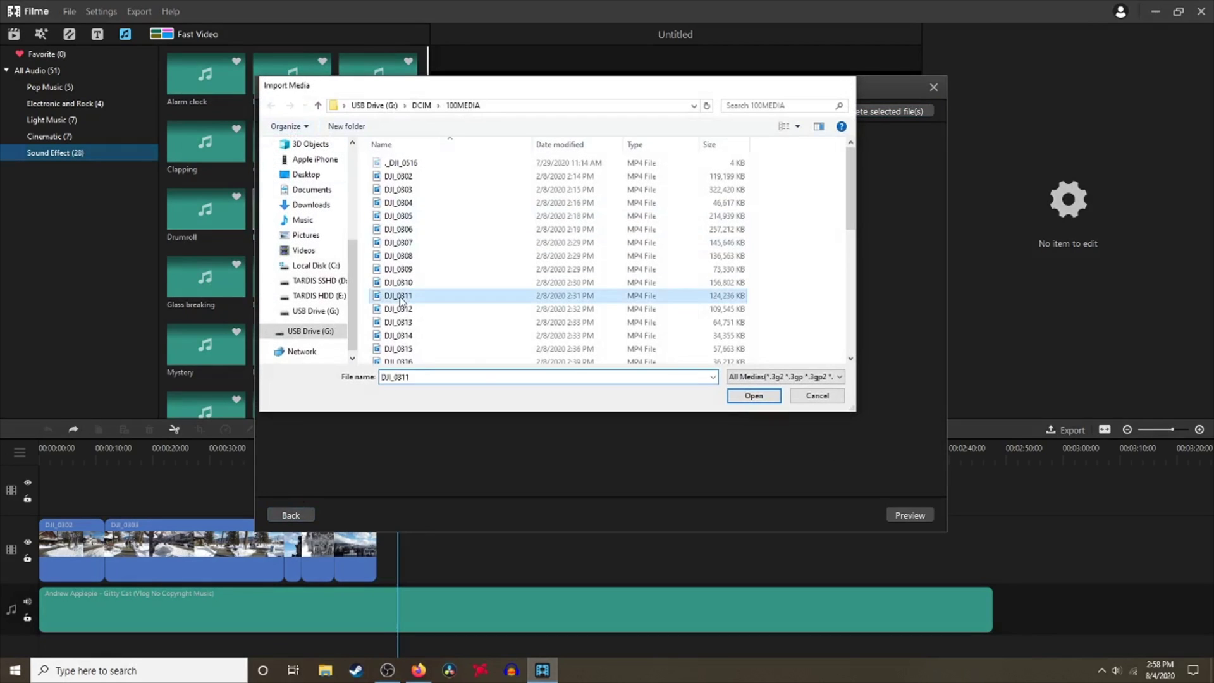
pyautogui.doubleClick(400, 297)
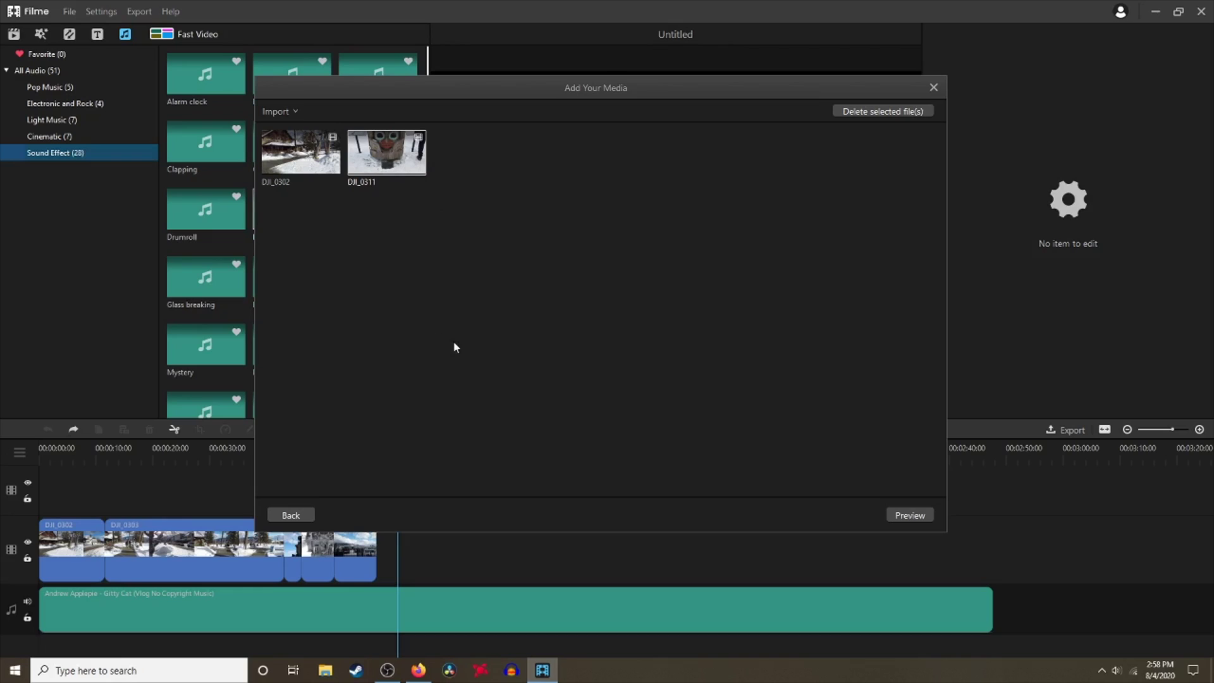
pyautogui.click(893, 513)
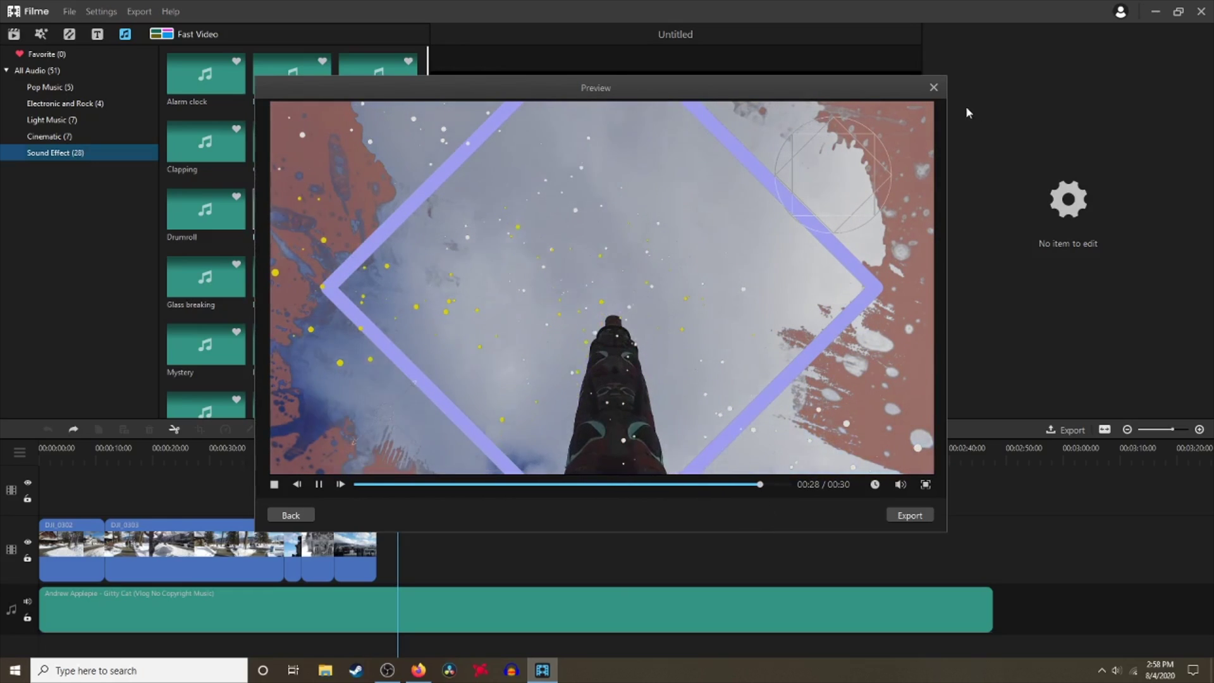
# - Dismiss the template's export settings unused, then exit Fast Video without exporting
pyautogui.click(907, 515)
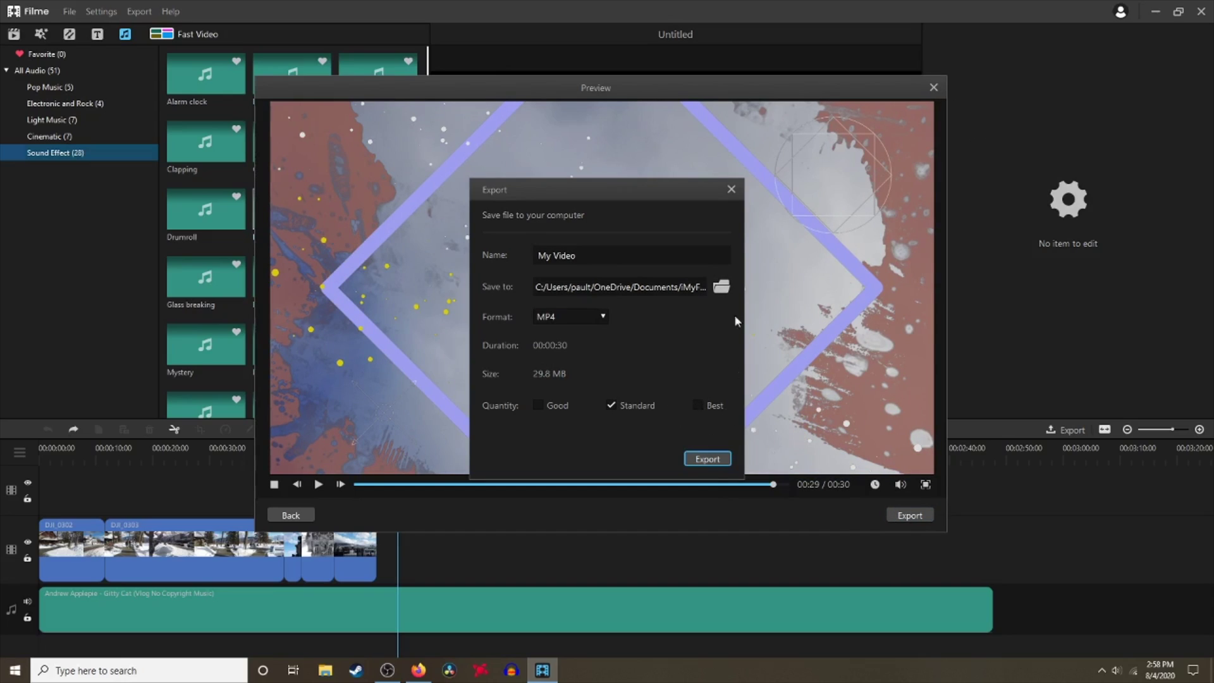
pyautogui.click(732, 189)
pyautogui.click(933, 87)
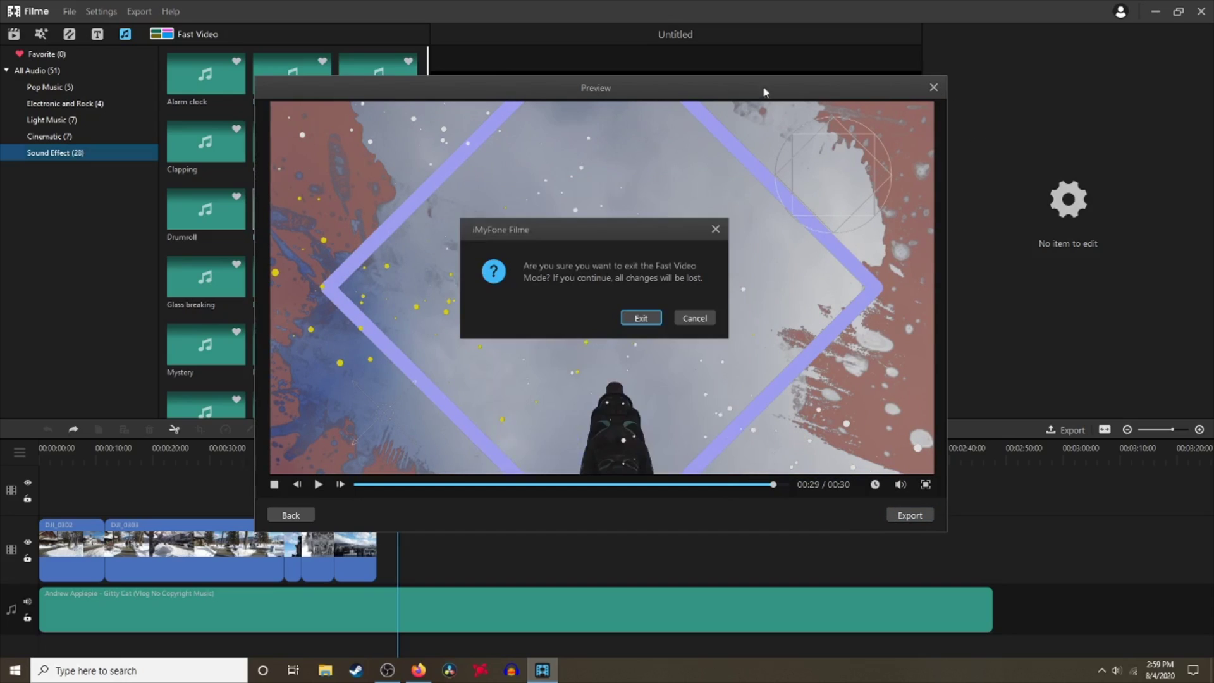
pyautogui.click(650, 320)
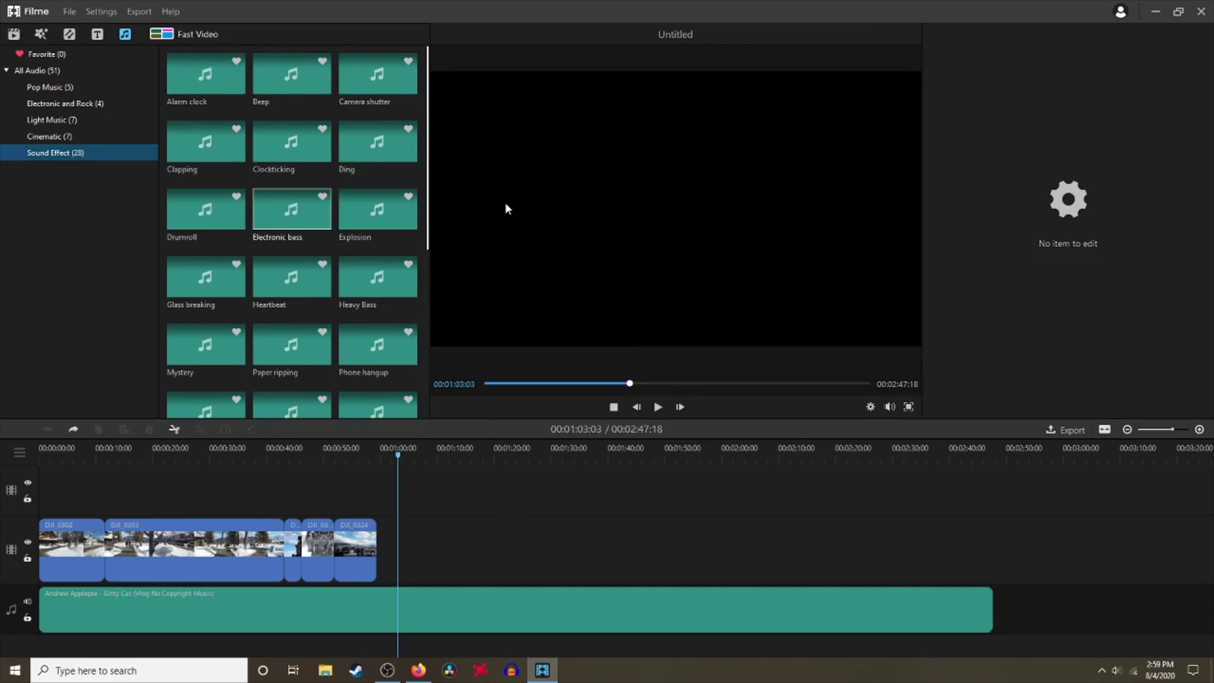
# - Open Preferences from the File menu's Settings submenu
pyautogui.click(69, 12)
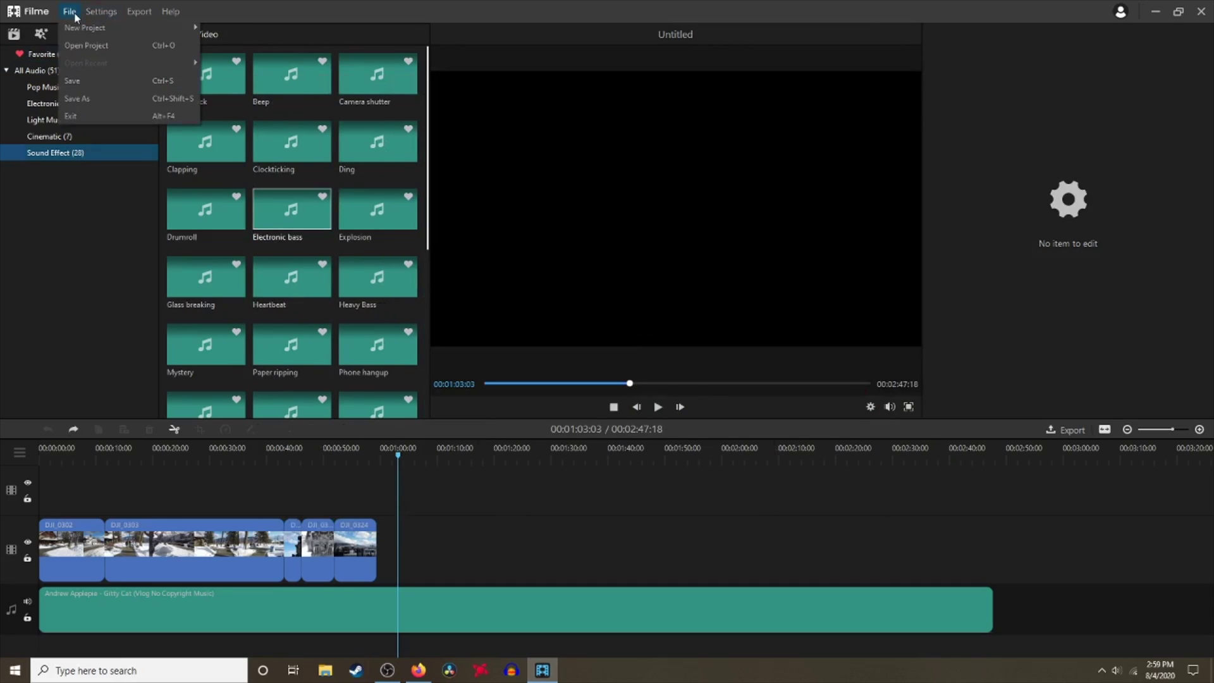
pyautogui.click(101, 12)
pyautogui.click(102, 11)
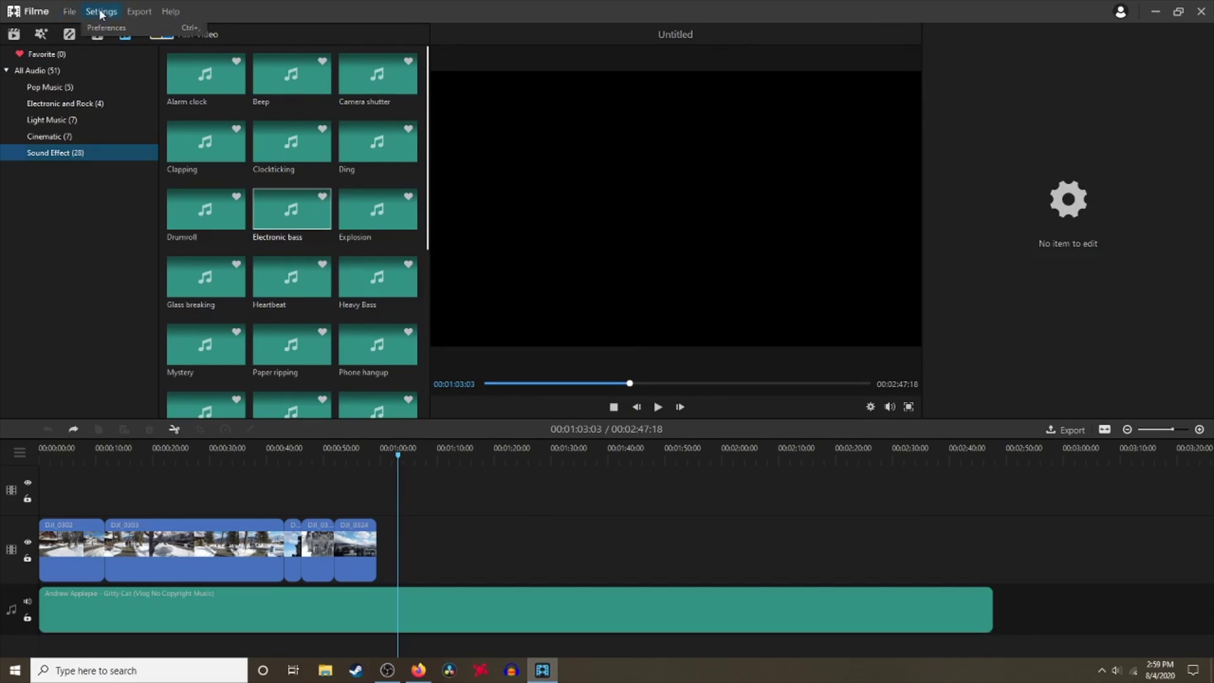
pyautogui.click(102, 28)
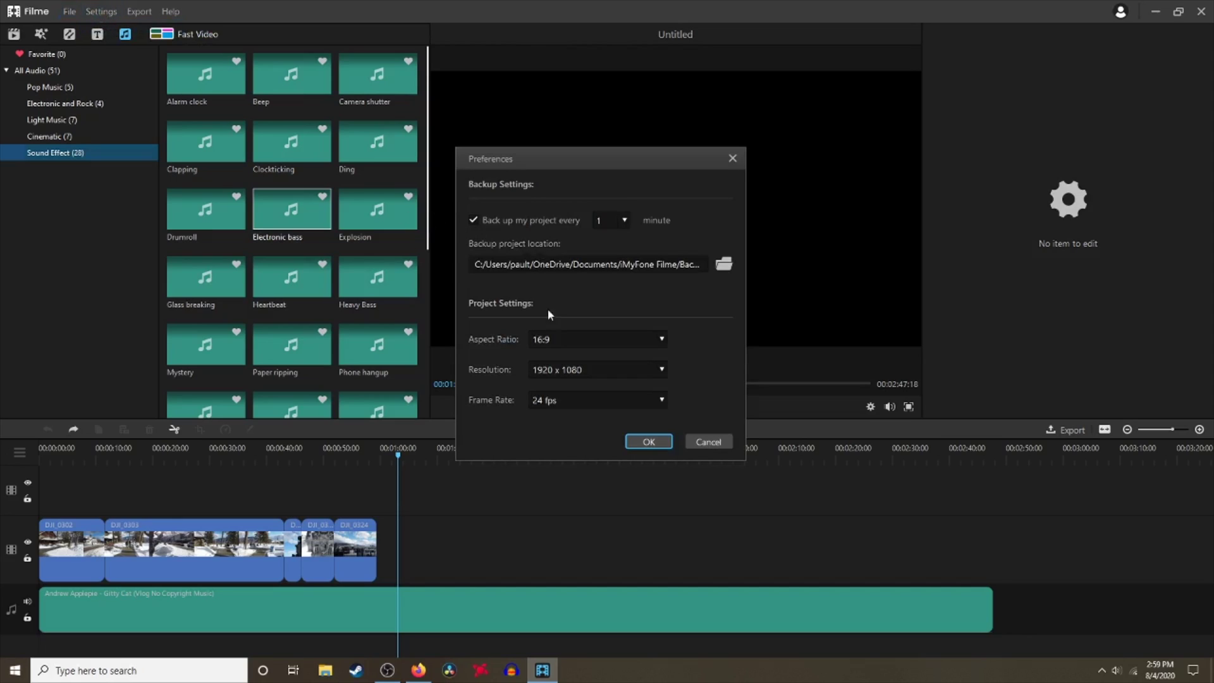
# - Check the frame rate, resolution and aspect ratio lists, keeping 24 fps, 1920 x 1080 and 16:9
pyautogui.click(578, 400)
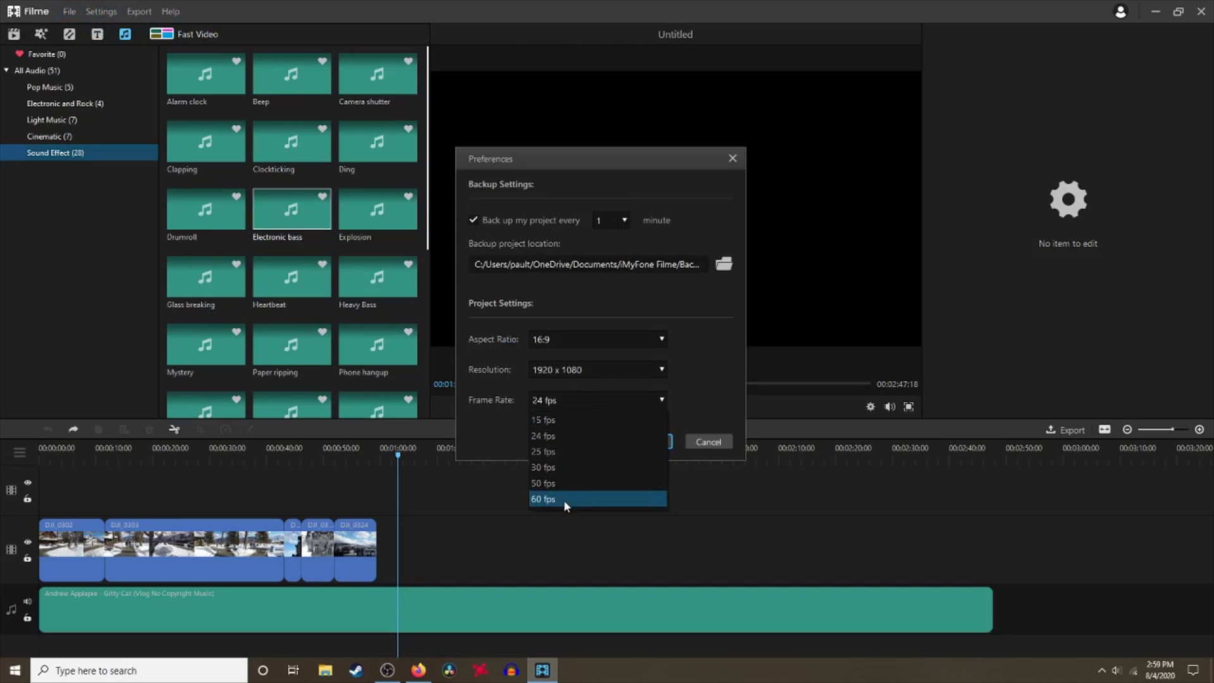
pyautogui.click(563, 373)
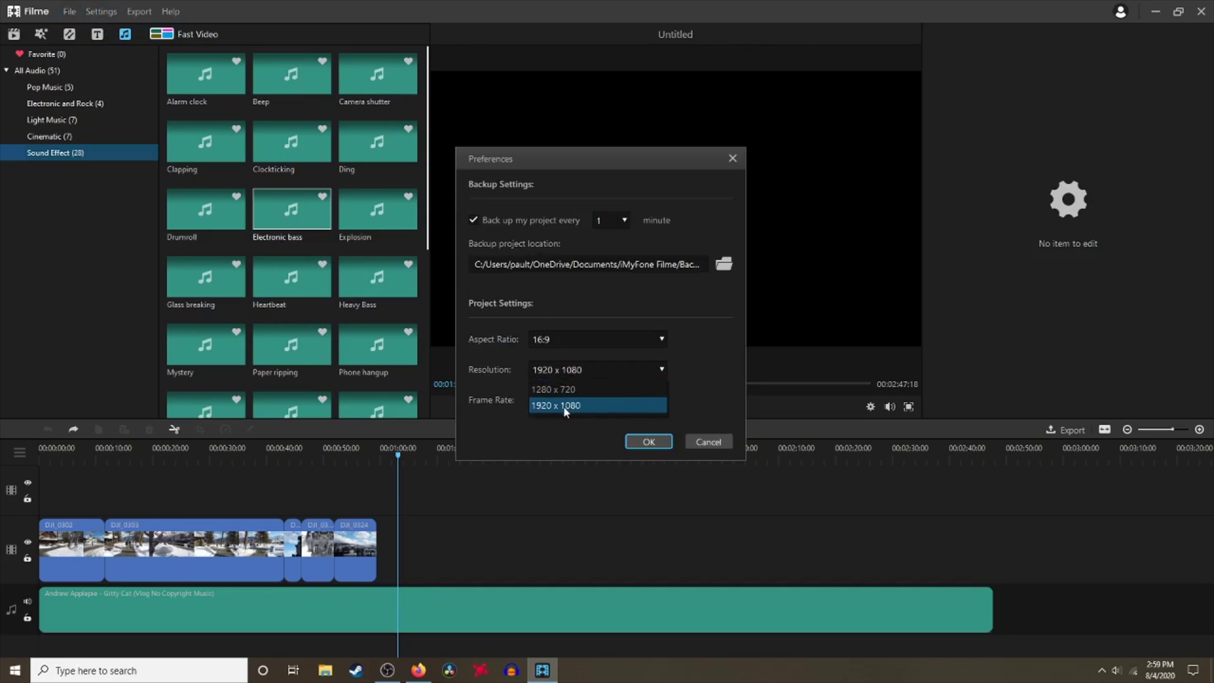
pyautogui.click(714, 385)
pyautogui.click(639, 336)
pyautogui.click(657, 312)
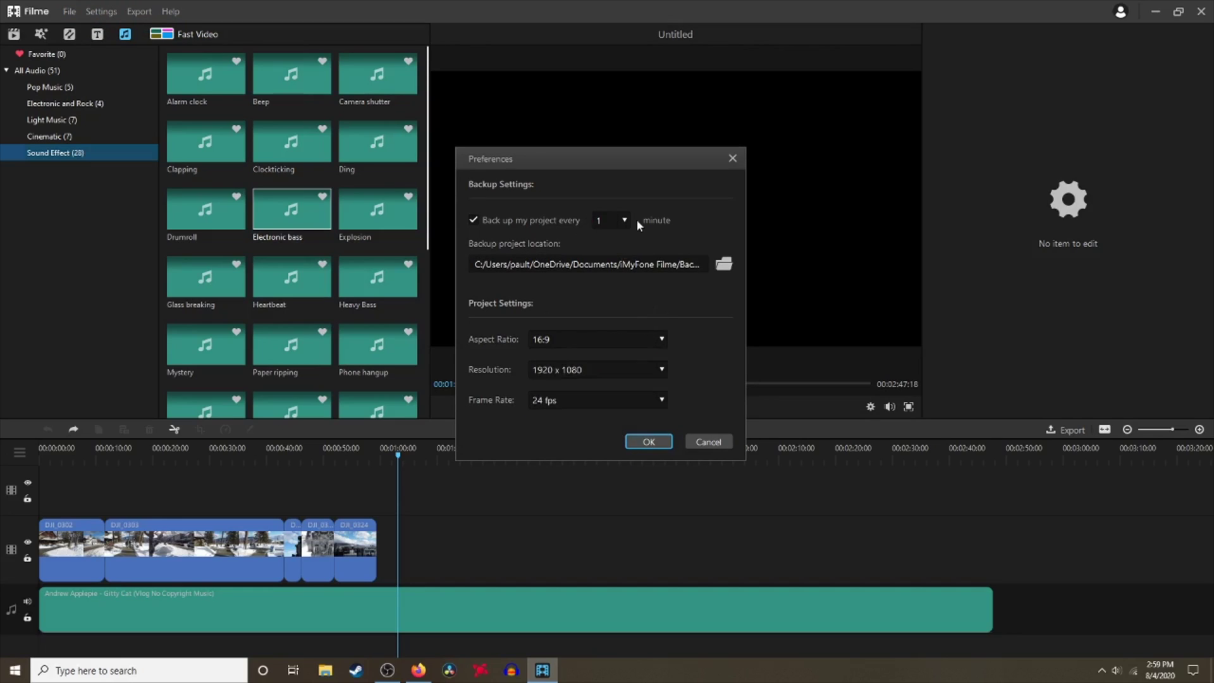